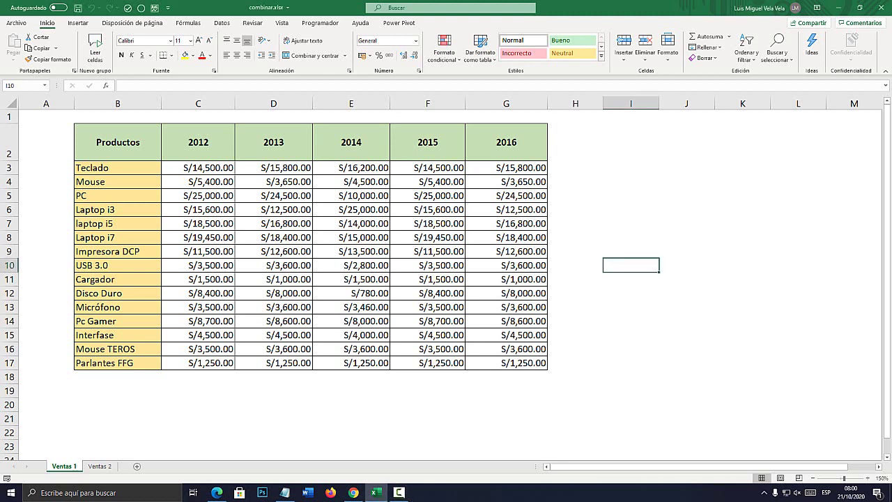
Look over the product sales tables on the Ventas 1 and Ventas 2 sheets, ending on Ventas 1
drag(118, 142, 537, 362)
click(100, 466)
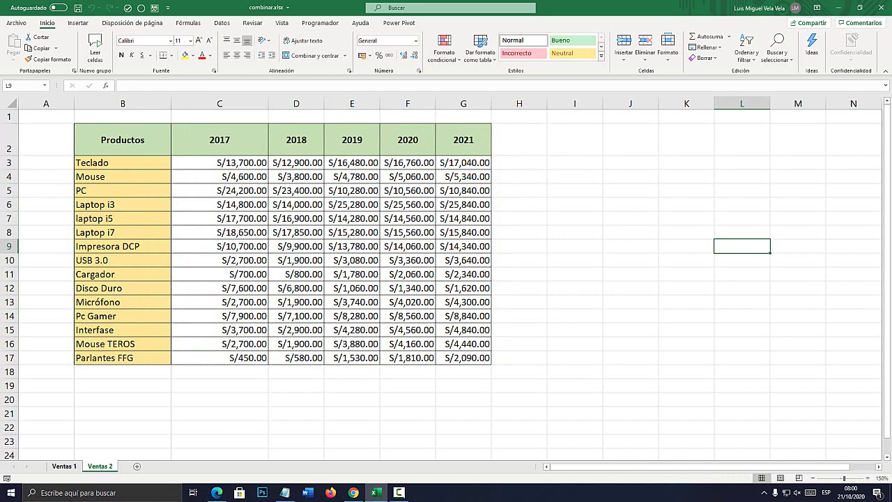
key(ctrl+Page_Up)
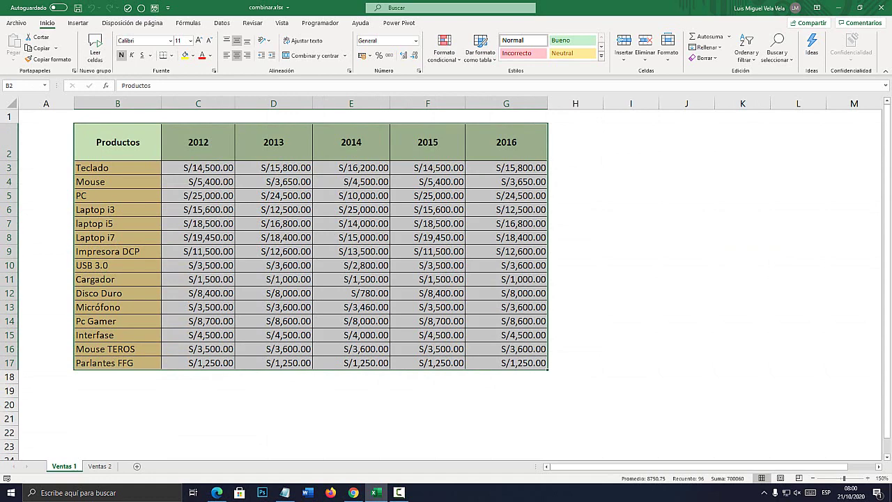
click(427, 279)
Switch to Chrome and highlight the eltiotech.com web address
click(353, 492)
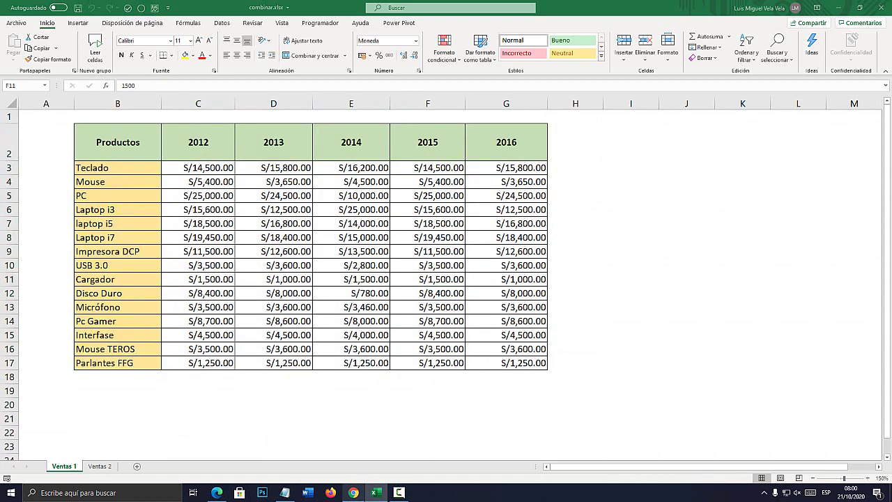
key(alt+Tab)
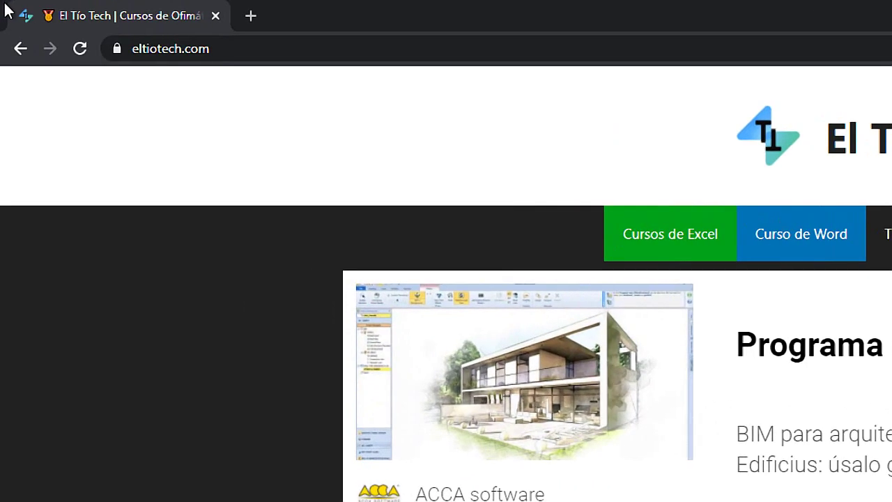
click(86, 24)
double_click(176, 51)
click(257, 48)
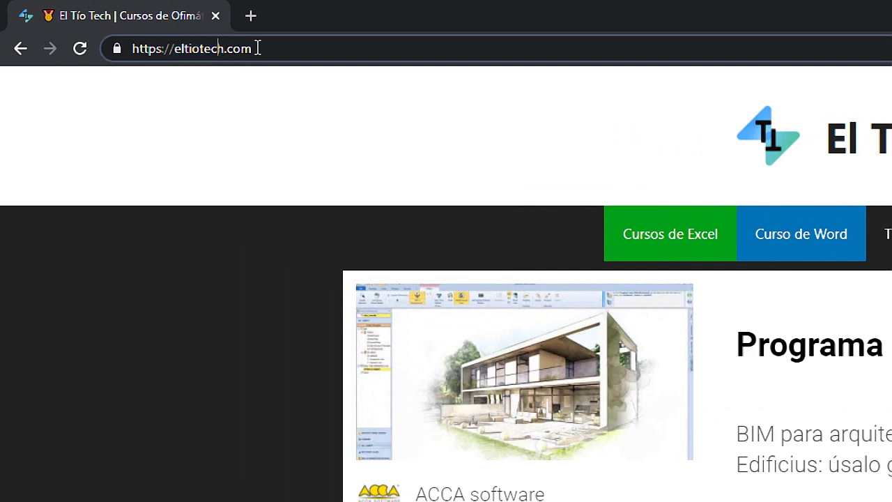
drag(257, 48, 108, 53)
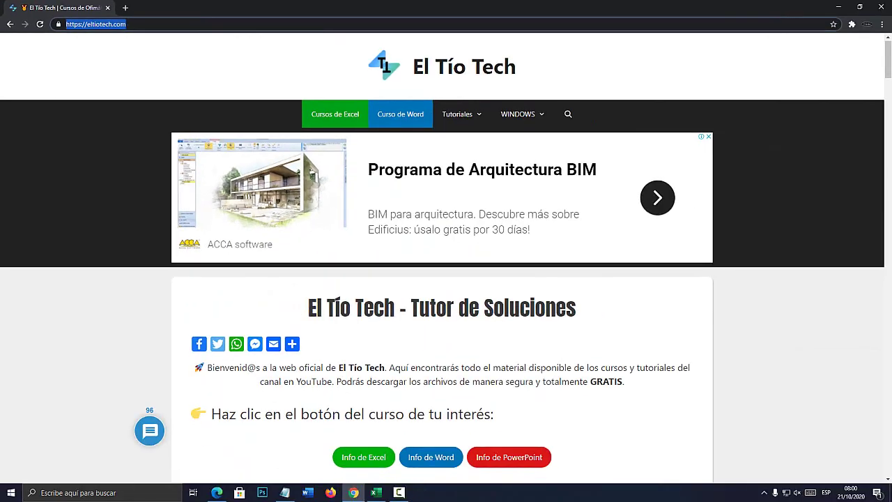
Open the site's Excel courses page and go to the chapter list of the Excel Avanzado course
scroll(446, 258, down, 6)
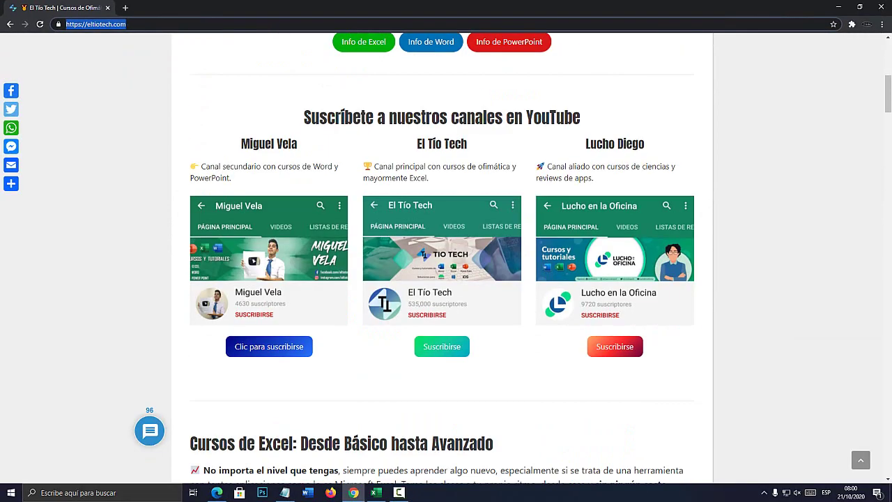
scroll(446, 258, up, 5)
scroll(446, 258, down, 3)
scroll(442, 265, up, 4)
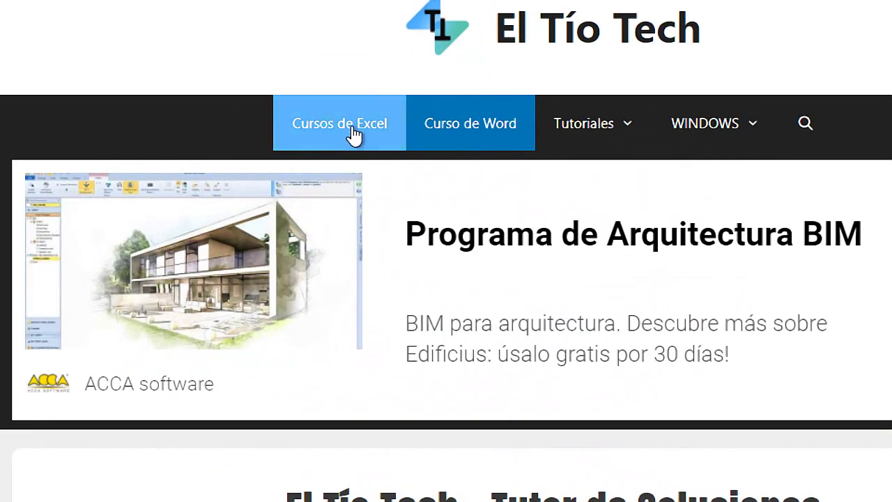
click(354, 134)
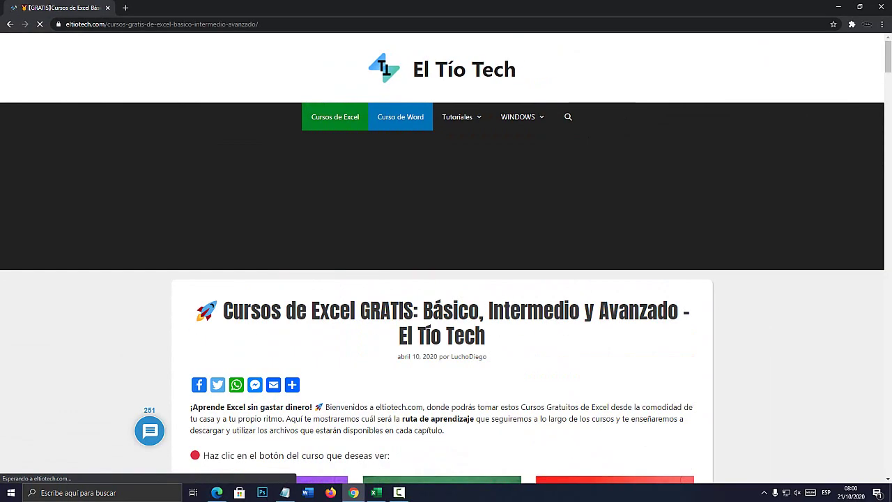
scroll(446, 279, down, 4)
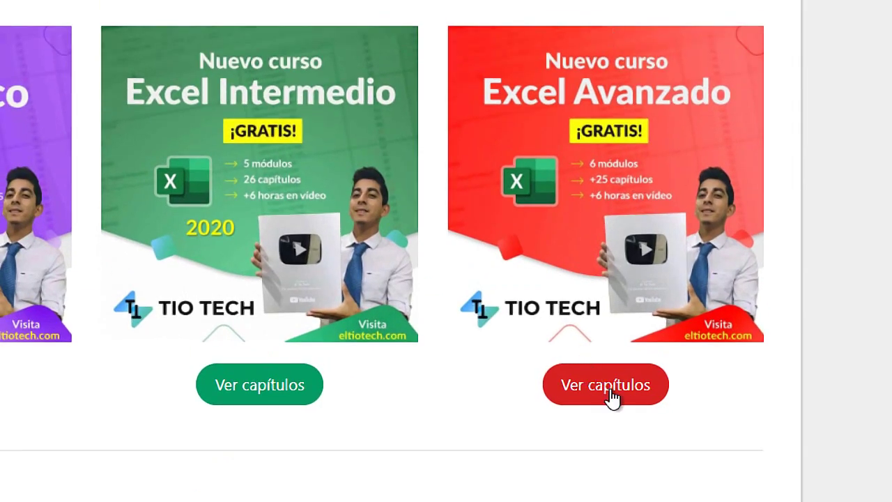
click(611, 392)
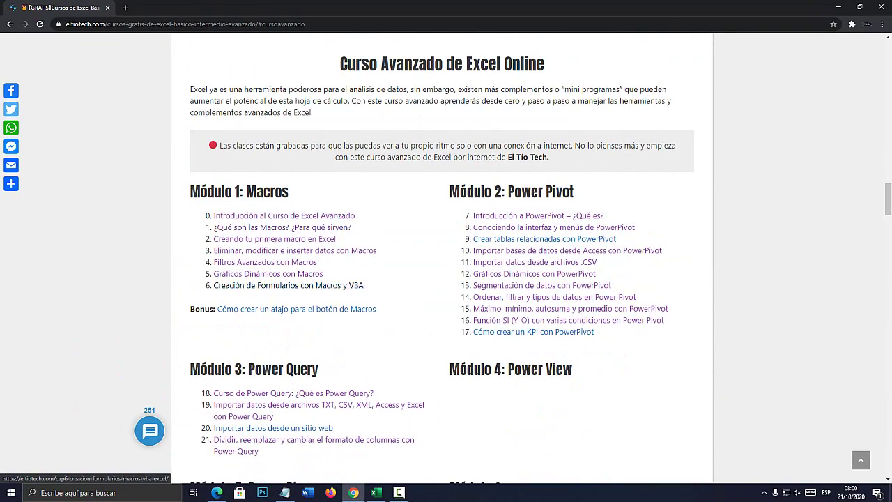
Open chapter 21 of Módulo 3: Power Query and locate the section for downloading the chapter file
scroll(288, 285, down, 1)
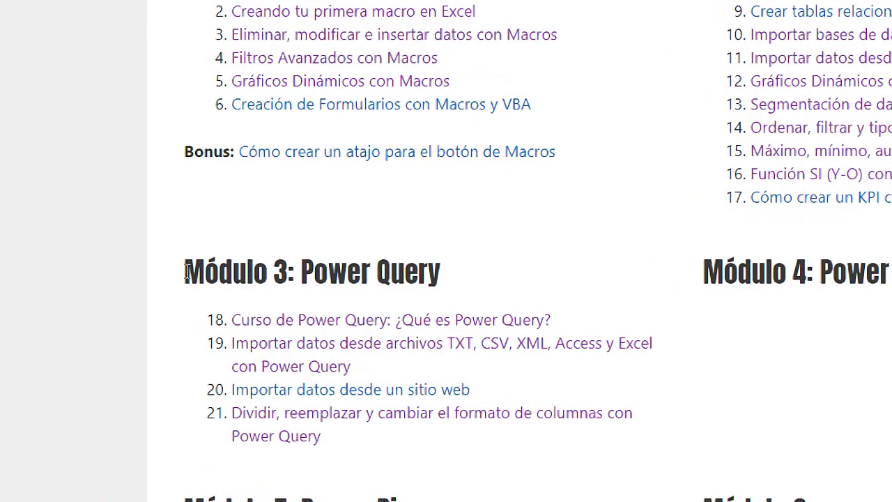
drag(191, 276, 321, 280)
click(445, 279)
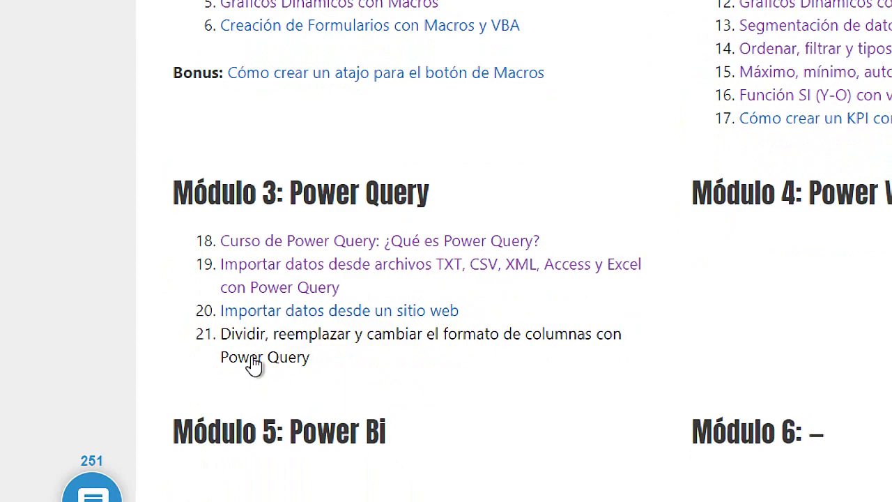
click(254, 358)
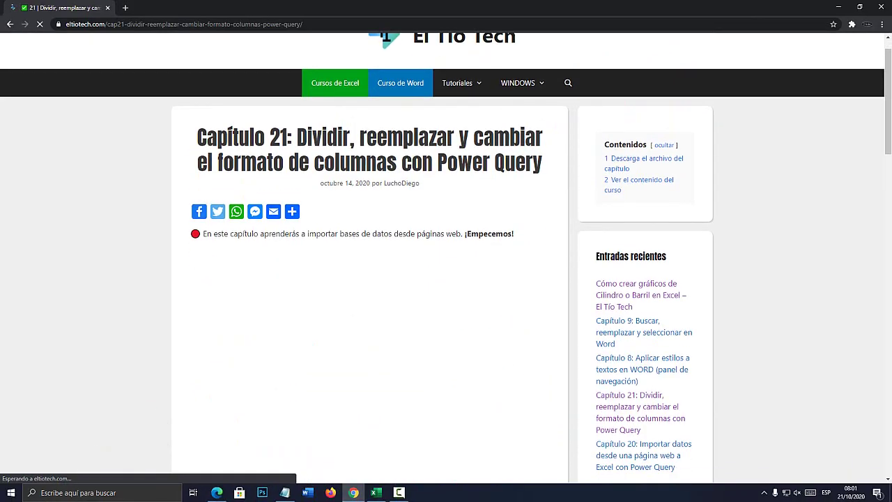
scroll(446, 279, down, 5)
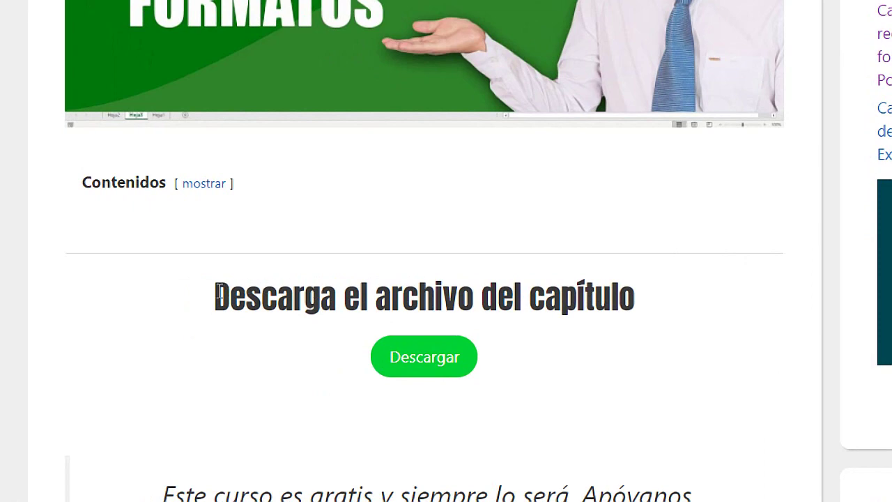
drag(266, 292, 475, 292)
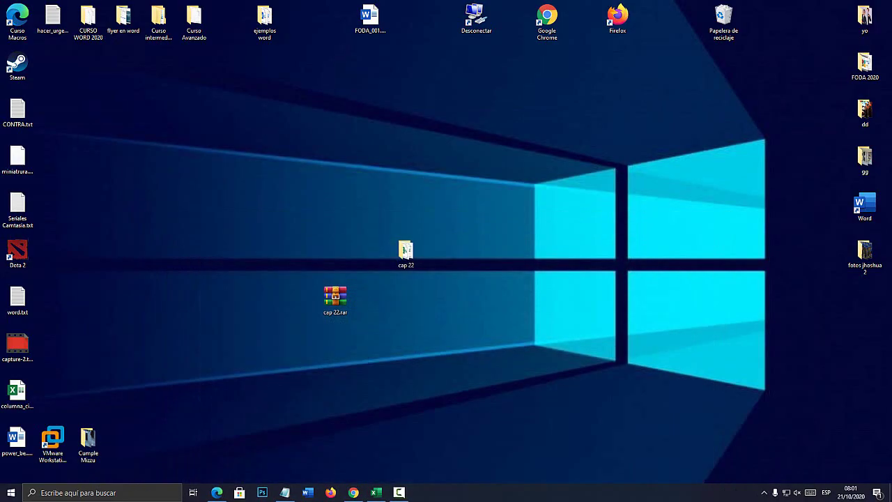
Extract the cap 22.rar archive on the desktop and open the cap 22 folder
drag(335, 298, 300, 111)
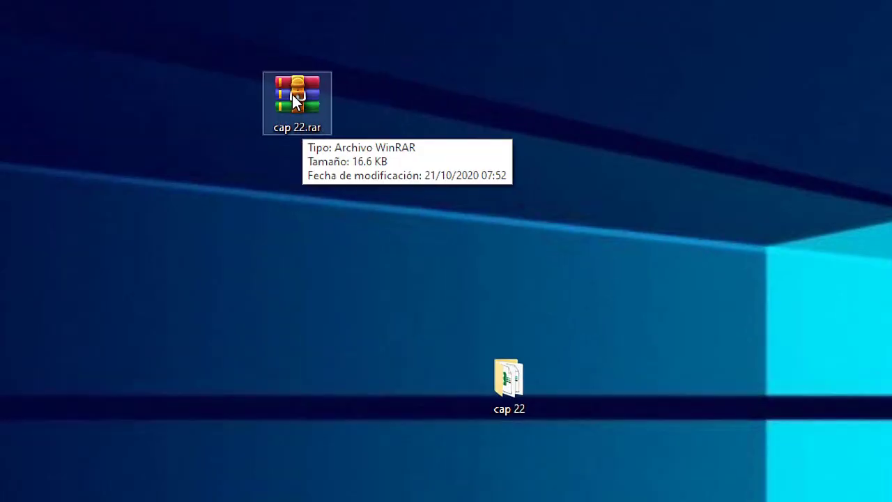
right_click(293, 98)
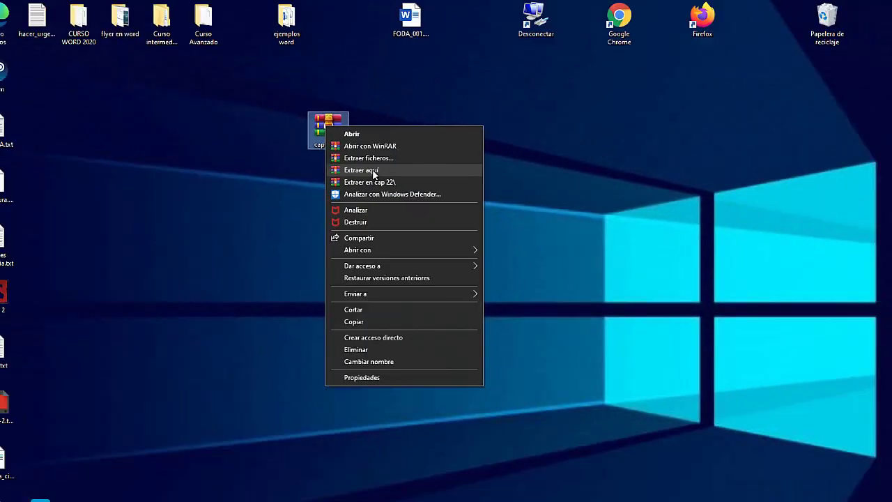
click(373, 170)
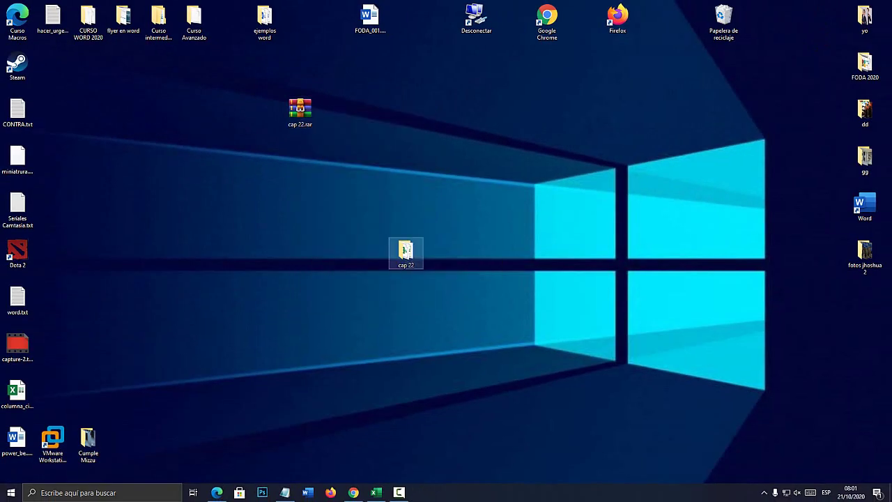
double_click(406, 251)
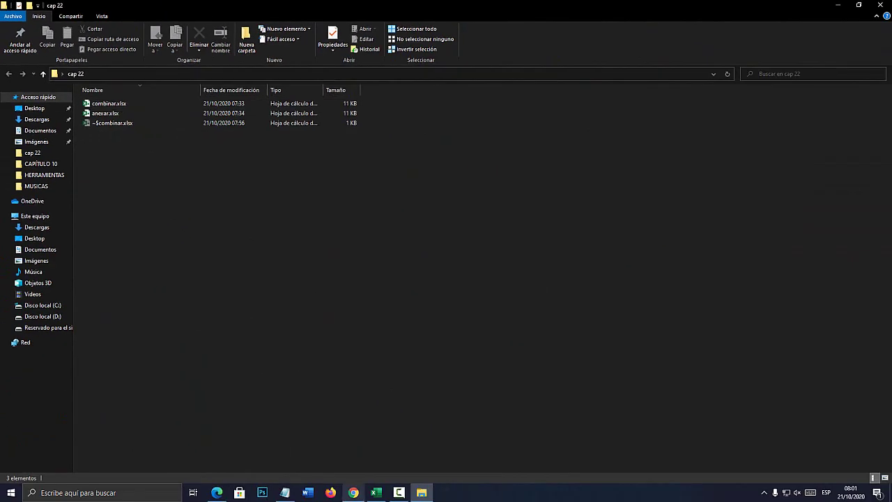
Close the combinar.xlsx workbook and reopen it from the cap 22 folder
click(376, 492)
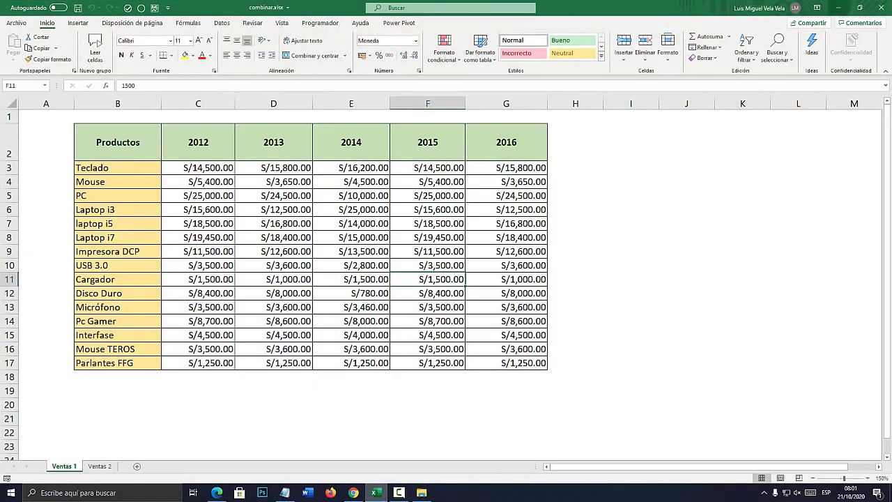
click(881, 7)
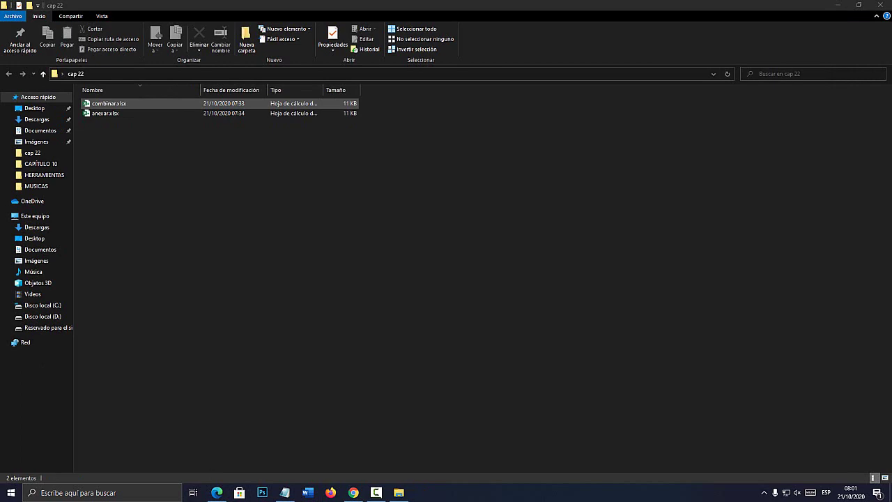
double_click(104, 104)
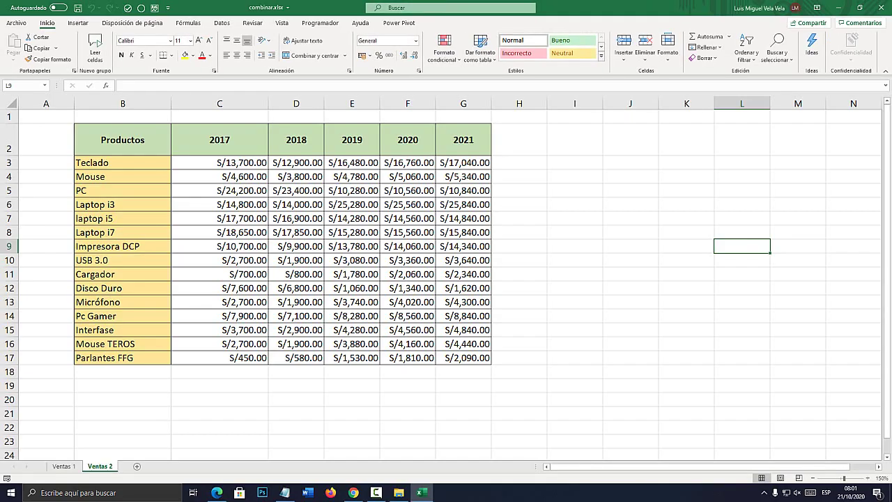
Alternate between the Ventas 1 and Ventas 2 sheets to compare their tables, ending on Ventas 1
click(63, 465)
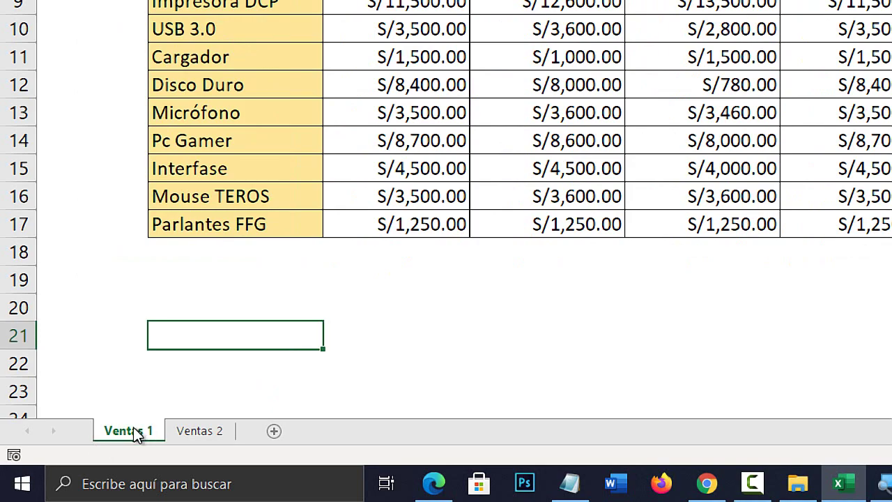
click(209, 429)
click(128, 437)
click(183, 432)
click(132, 434)
click(216, 437)
click(130, 432)
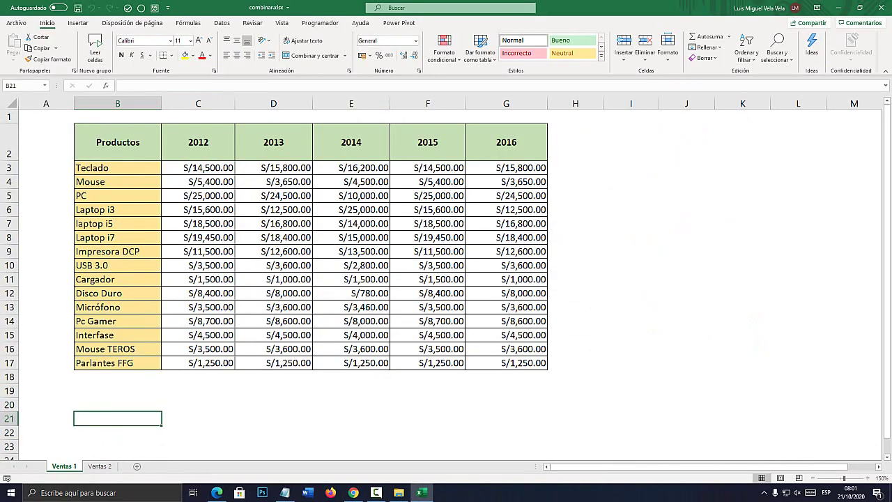
Go through the Ventas 1 table column by column, from Productos to 2016
click(117, 103)
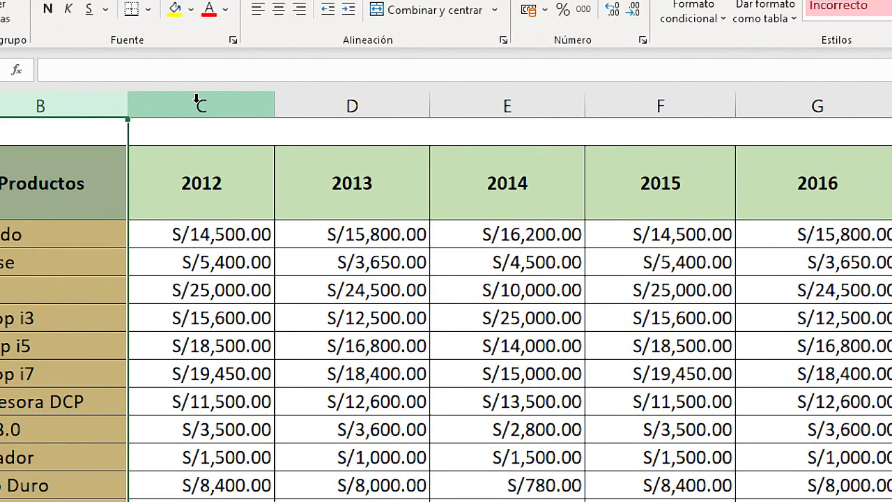
click(201, 232)
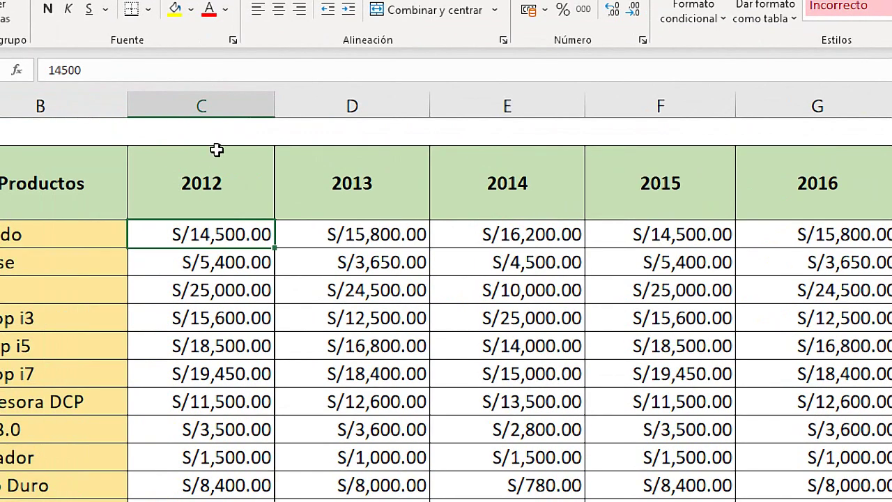
click(217, 98)
click(364, 100)
click(530, 103)
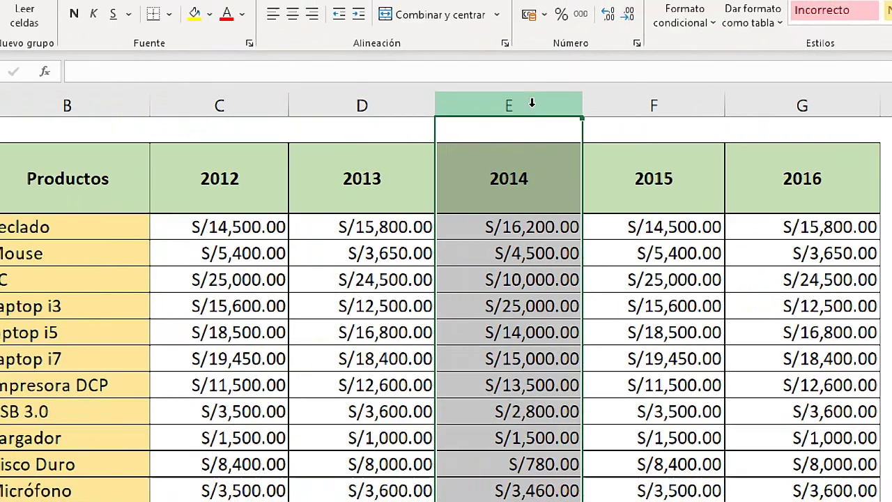
click(653, 105)
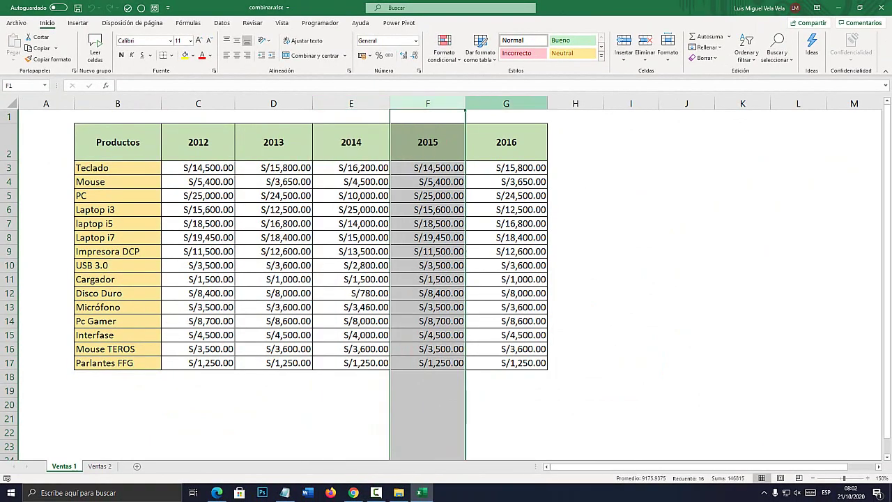
click(506, 103)
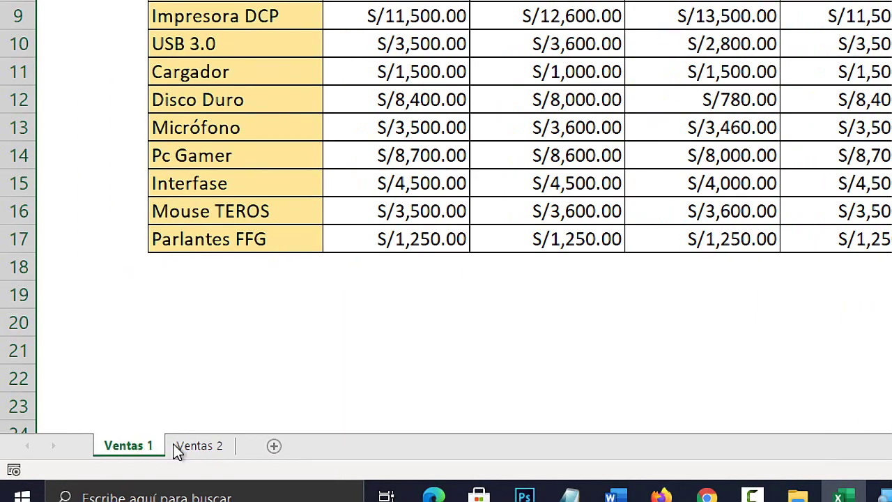
Check the Ventas 2 table, then return to Ventas 1 and point out its last year column, 2016
click(208, 447)
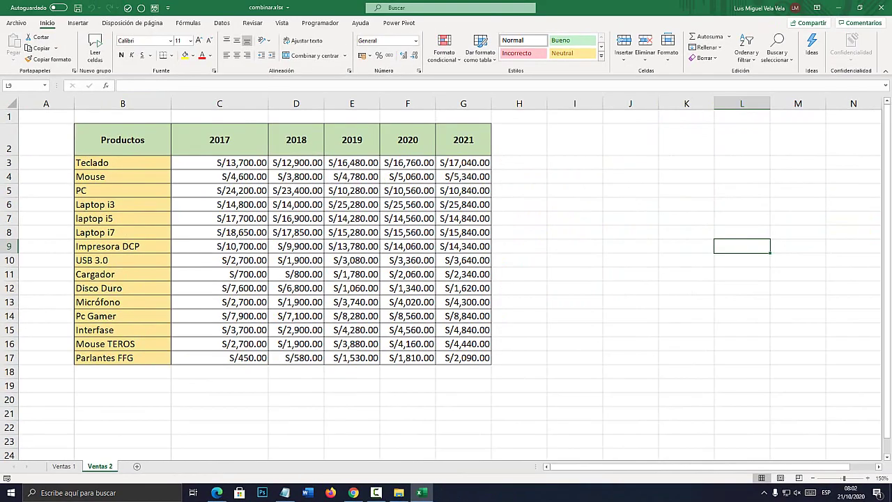
click(64, 466)
click(506, 142)
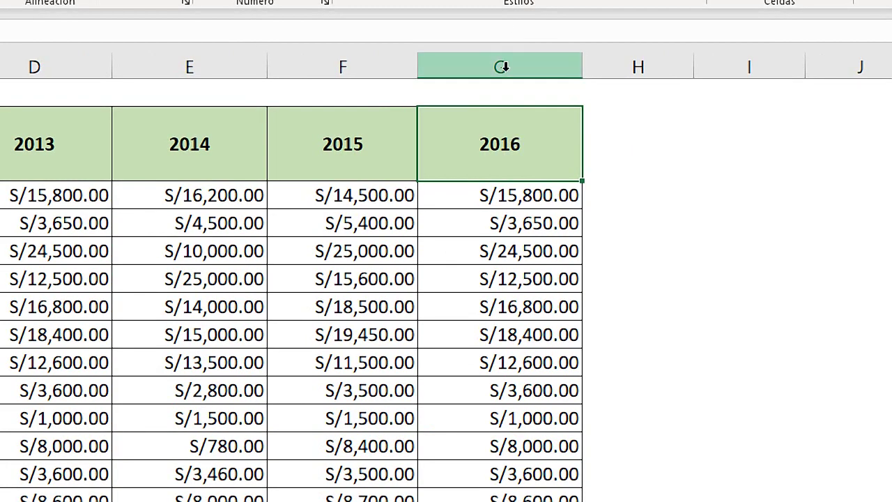
click(506, 102)
click(508, 142)
click(514, 68)
click(480, 136)
Show the Ventas 2 sheet and point out its year columns from 2017 to 2021
click(99, 466)
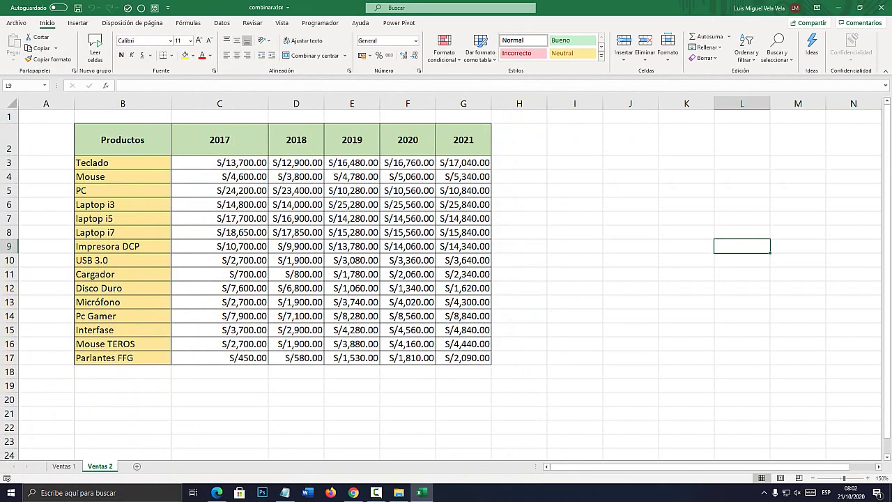
click(220, 103)
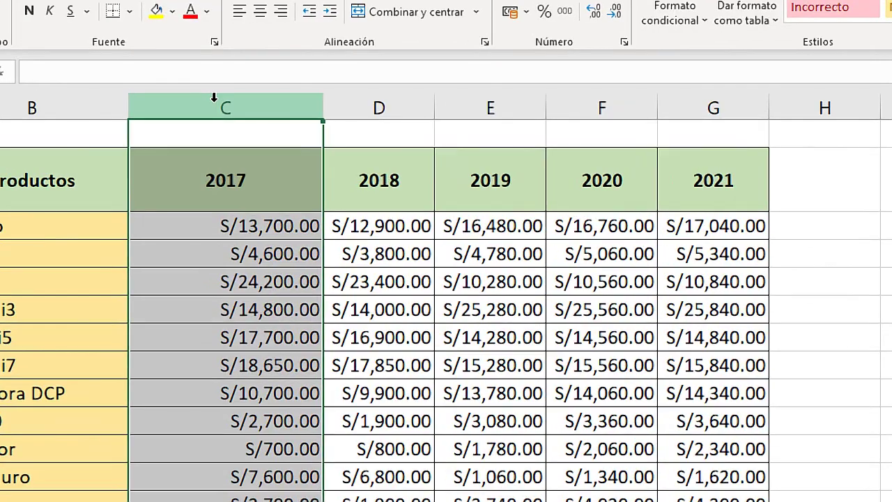
click(464, 103)
click(253, 101)
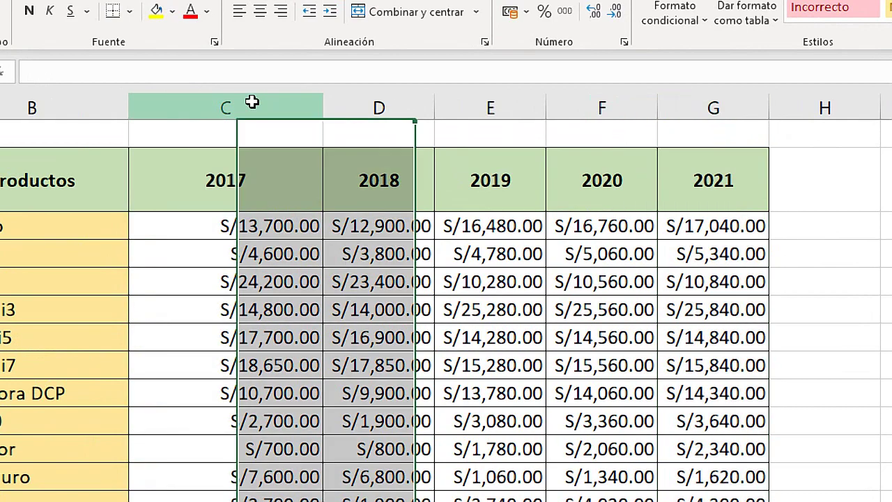
Go through the remaining year columns of the Ventas 2 table, from 2018 to 2021
click(369, 98)
click(534, 97)
click(614, 101)
click(678, 98)
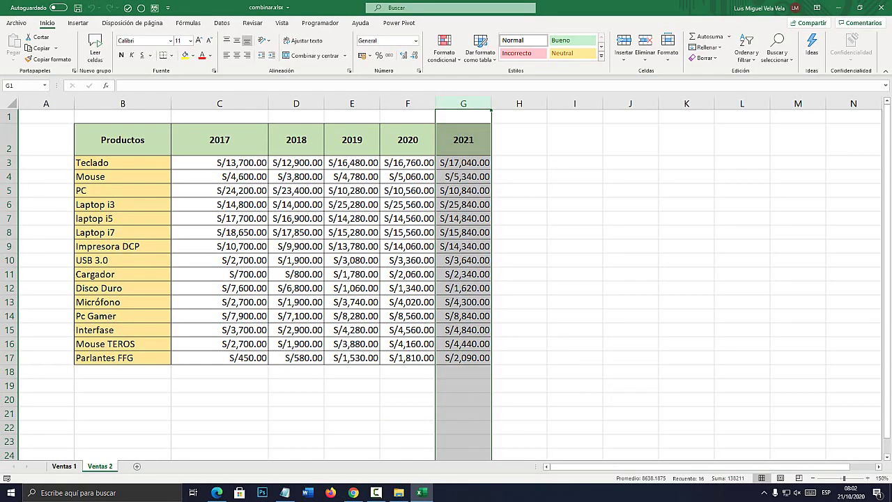
Highlight the whole Ventas 1 table, check it against Ventas 2, and return to the Ventas 1 sheet
click(64, 466)
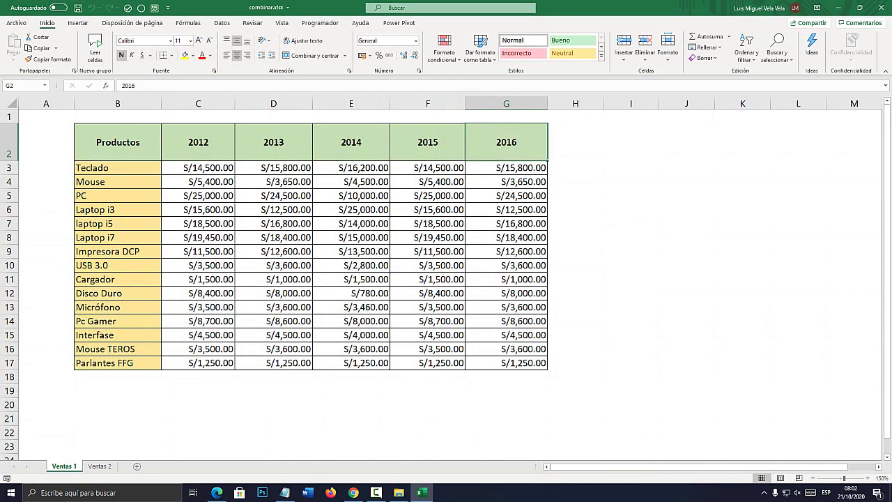
drag(118, 143, 530, 363)
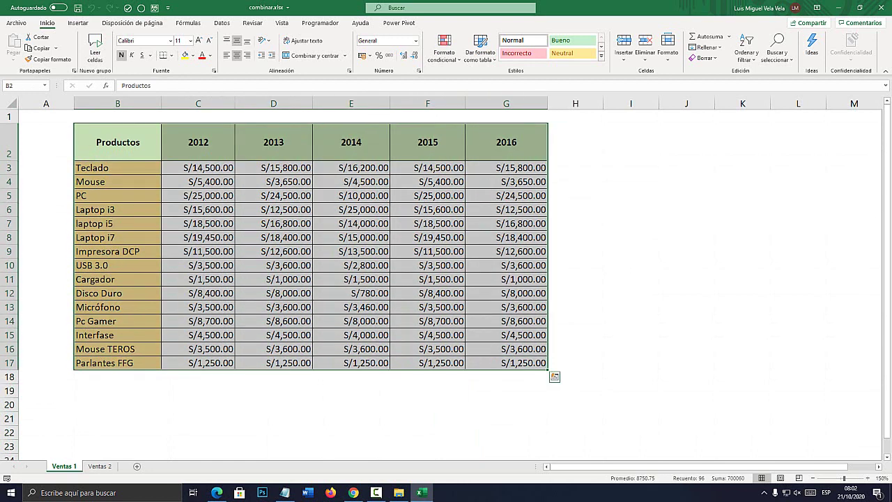
click(100, 466)
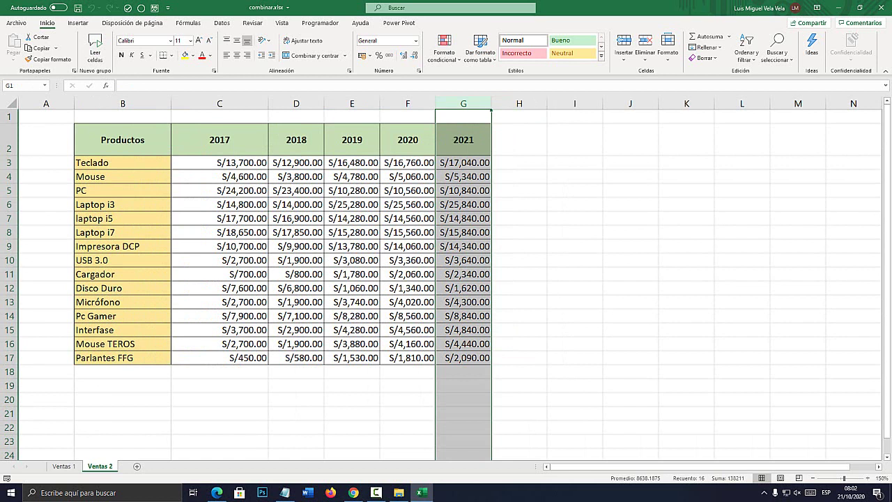
click(63, 466)
click(46, 195)
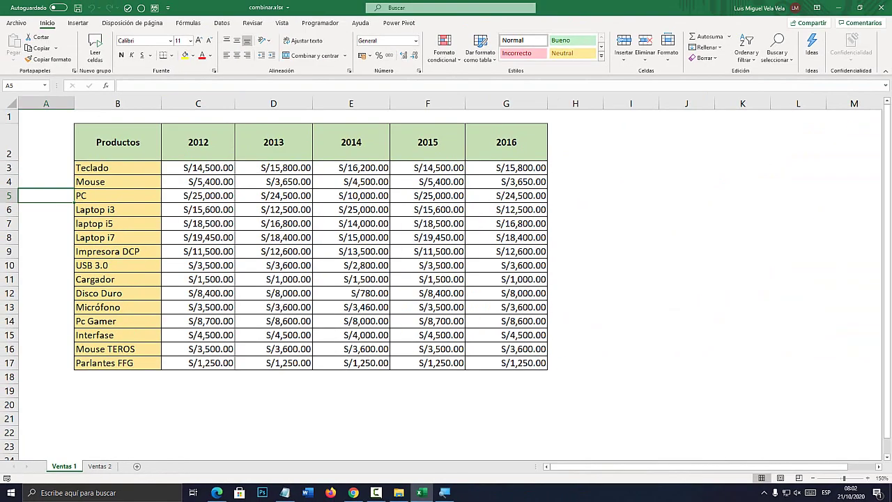
Create a Power Query query from the Ventas 1 range B2:G17, treating its first row as headers
drag(117, 146, 506, 363)
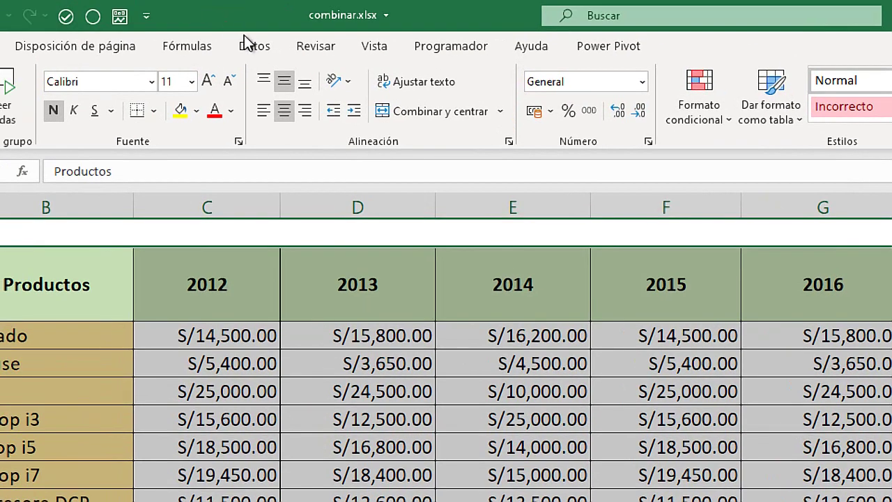
click(221, 23)
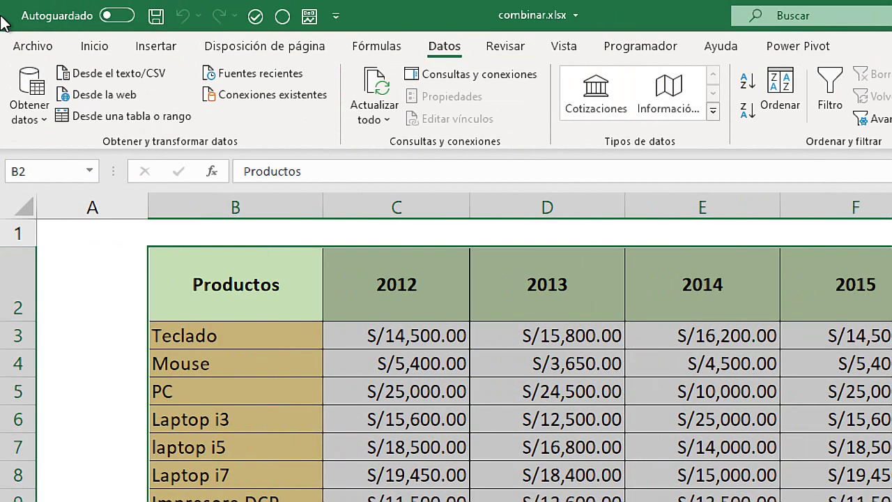
click(152, 118)
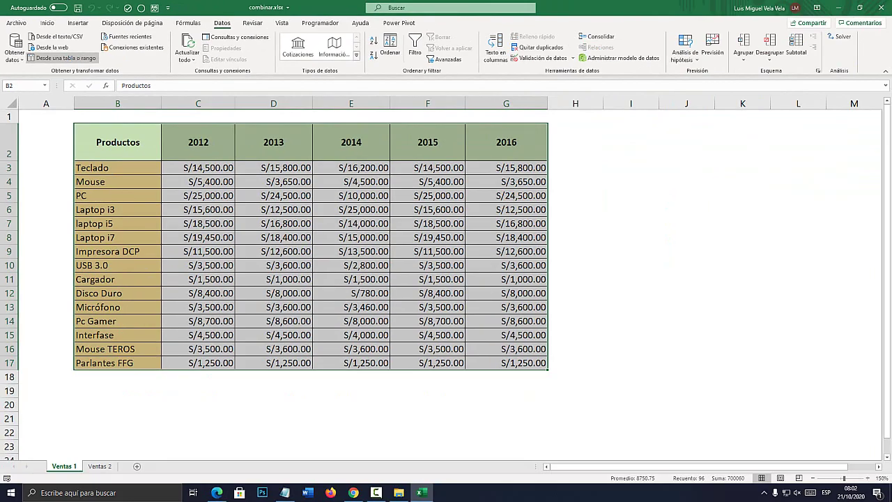
drag(440, 134, 400, 101)
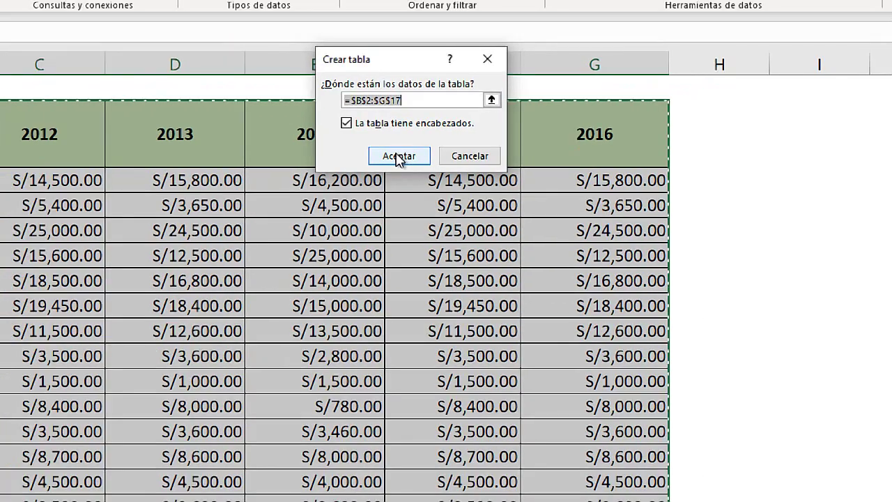
click(398, 154)
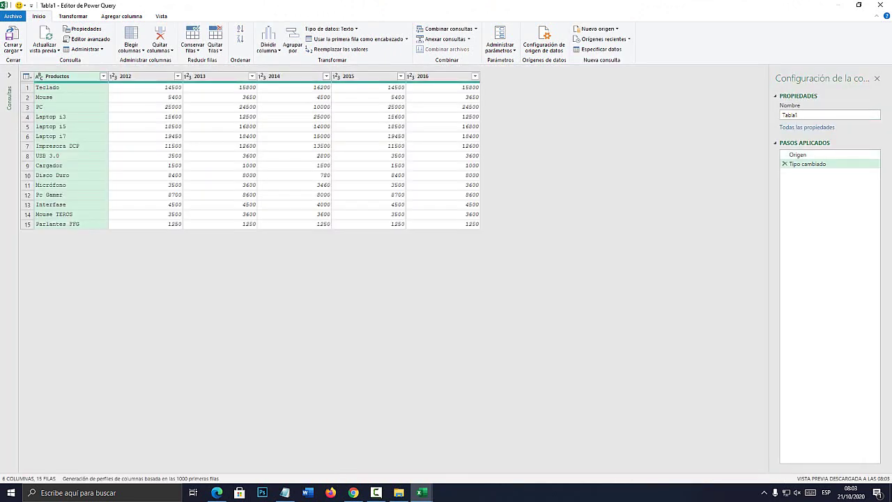
Maximize the Power Query editor and rename the Ventas 1 query as Consulta 1
drag(315, 5, 490, 135)
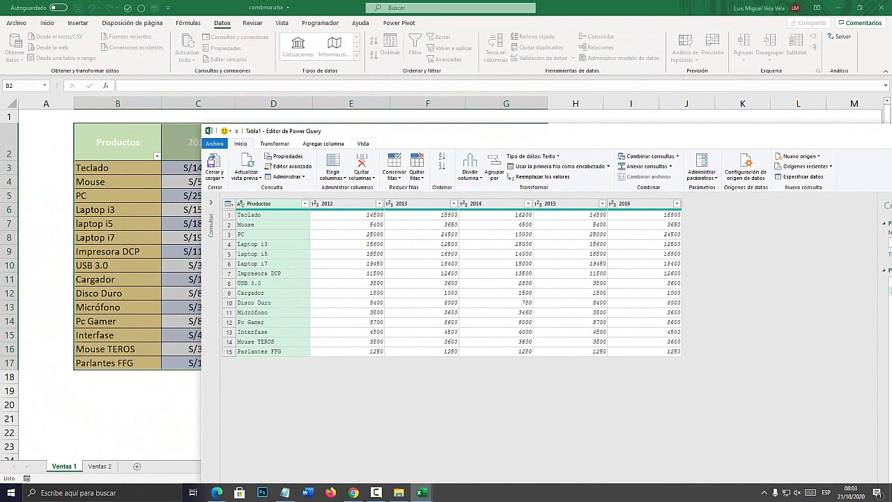
key(super+Up)
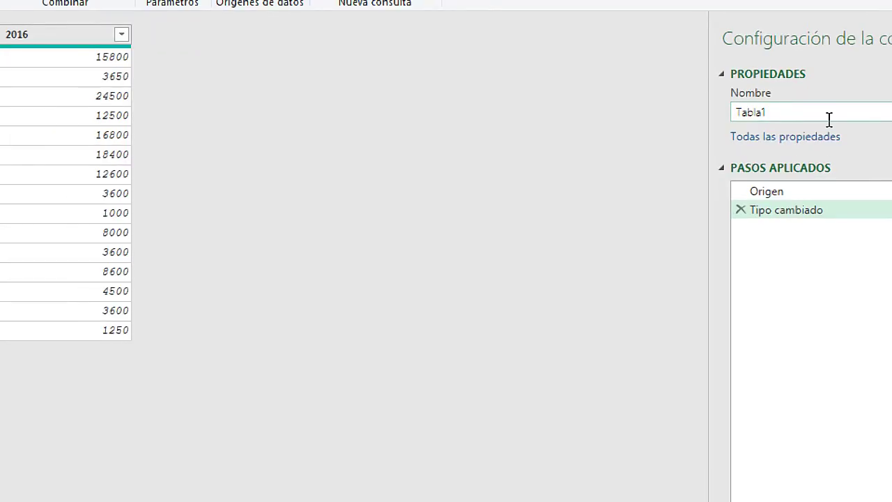
double_click(715, 137)
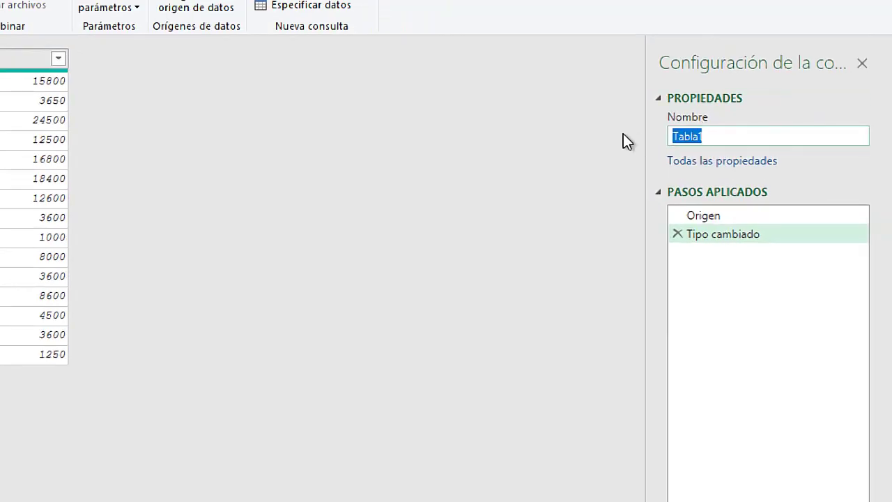
text(Consulta )
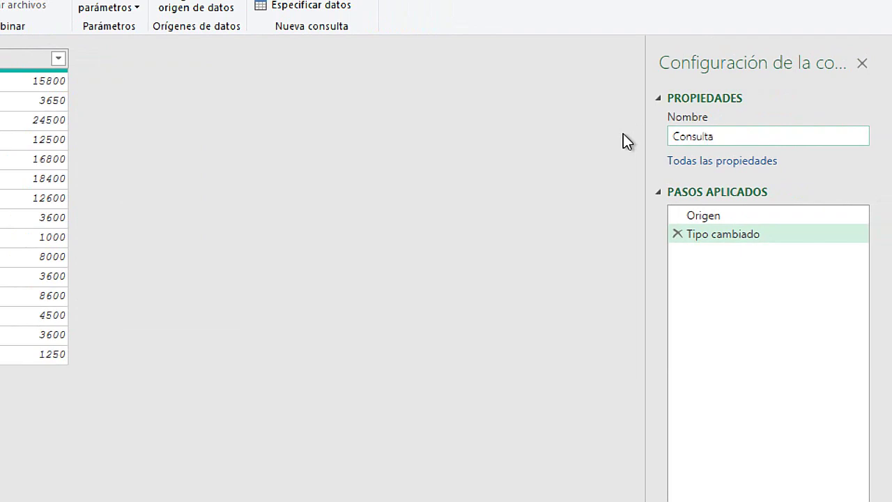
text(1)
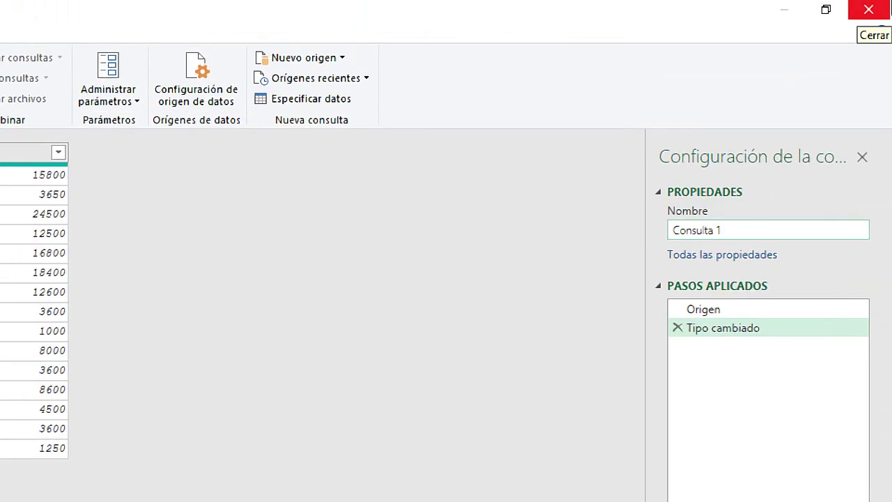
Close the Power Query editor keeping the changes, and review the Consulta 1 table loaded on the new sheet
click(880, 5)
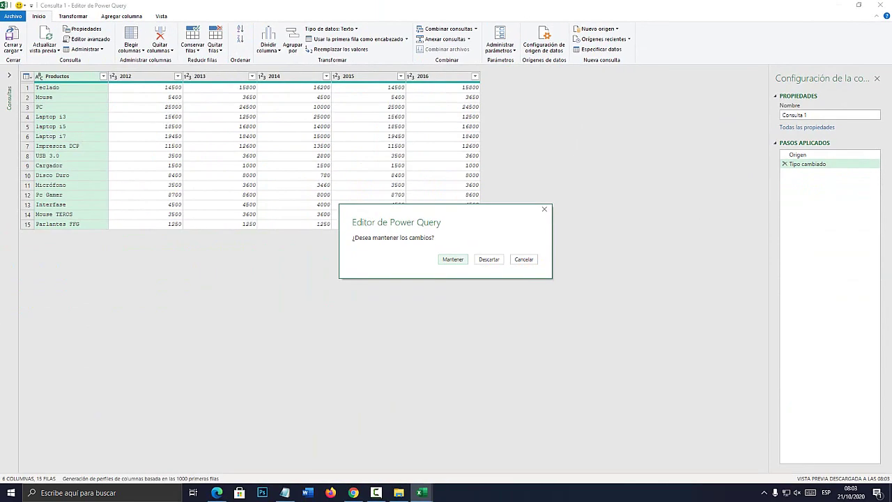
drag(12, 418, 163, 291)
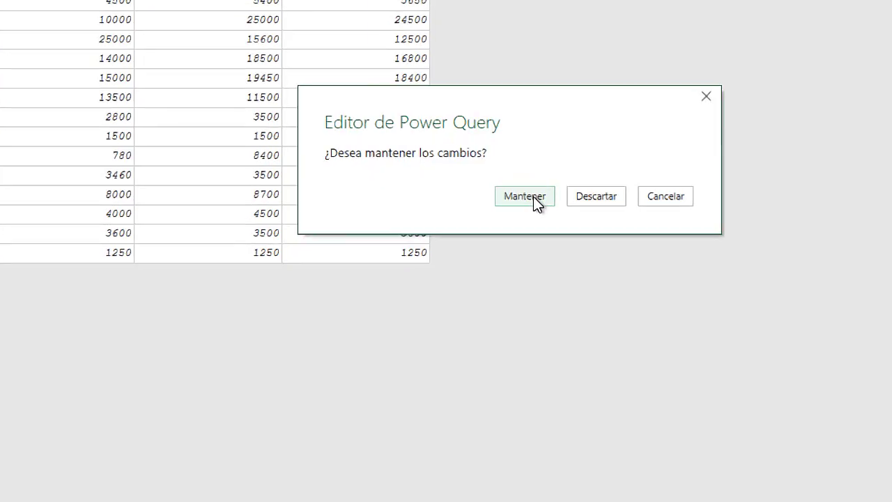
click(527, 196)
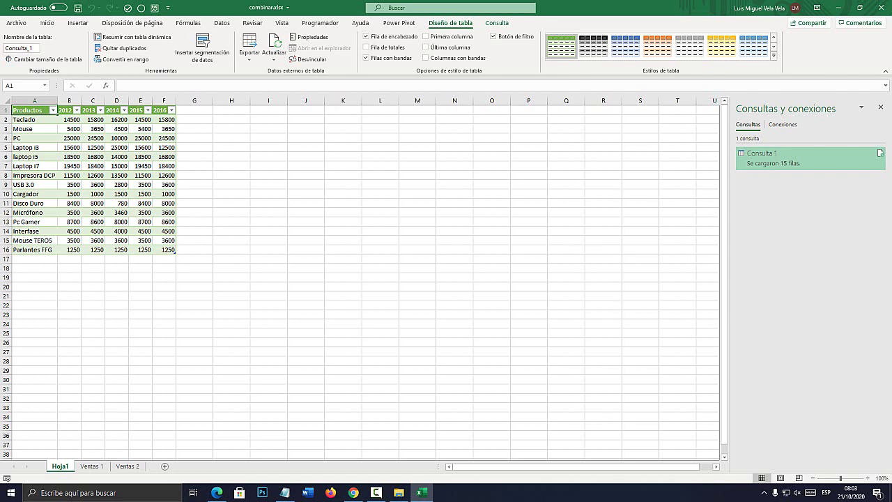
drag(31, 110, 171, 242)
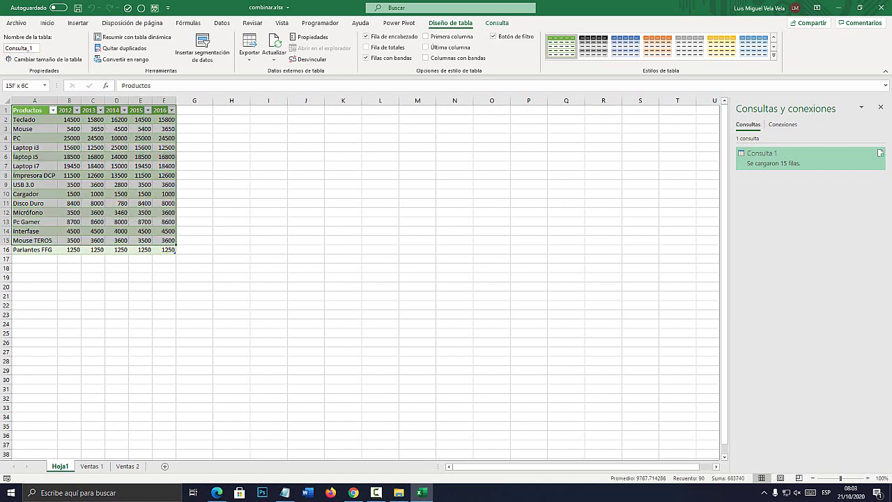
click(232, 249)
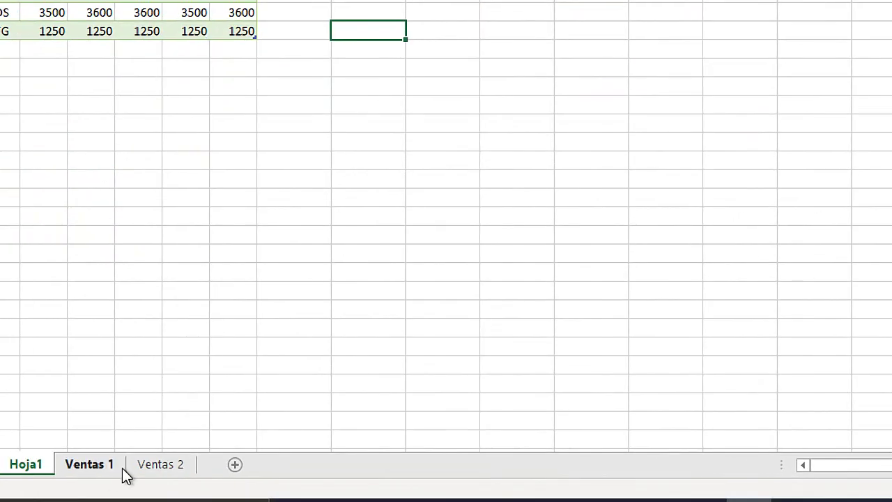
Create a Power Query query from the Ventas 2 range B2:G17, treating its first row as headers
click(127, 466)
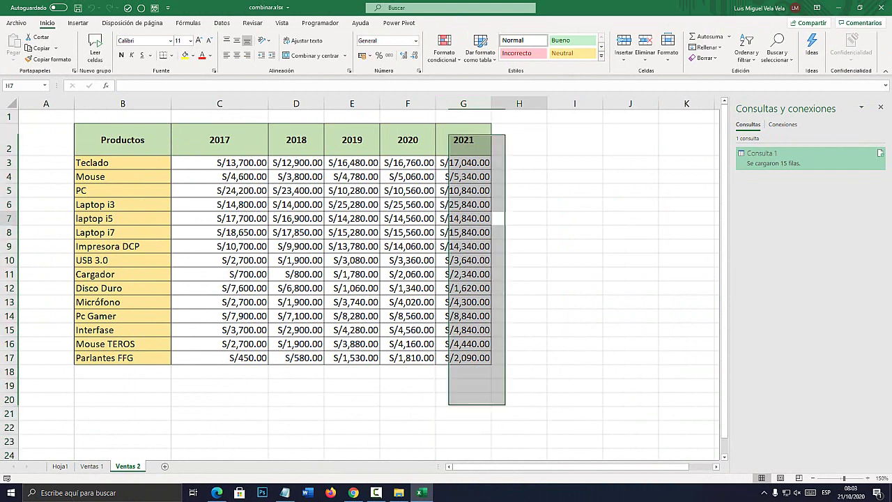
click(536, 225)
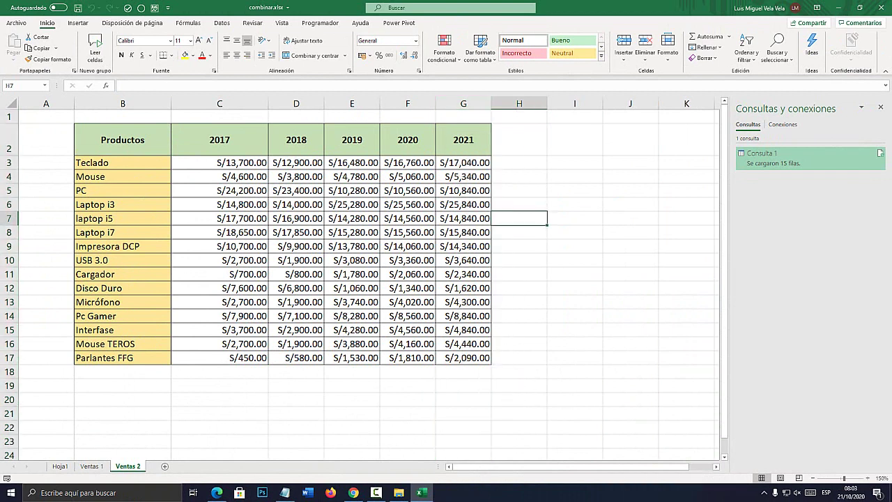
drag(123, 139, 464, 357)
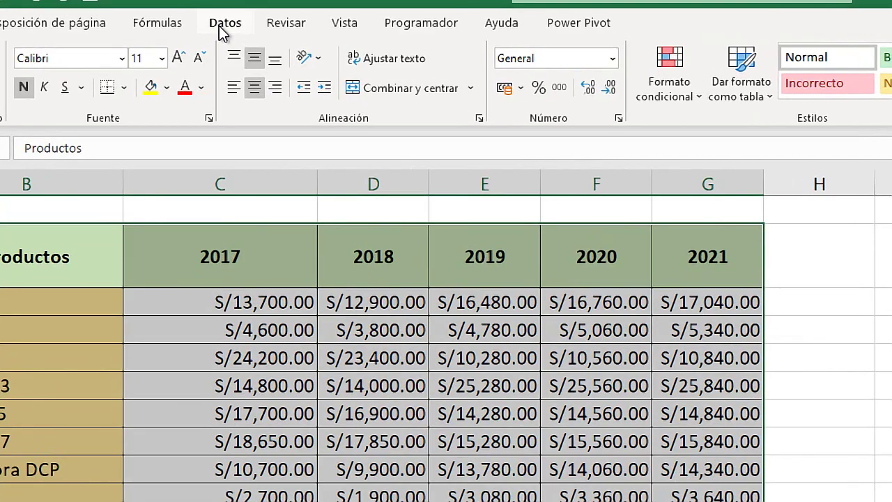
click(221, 23)
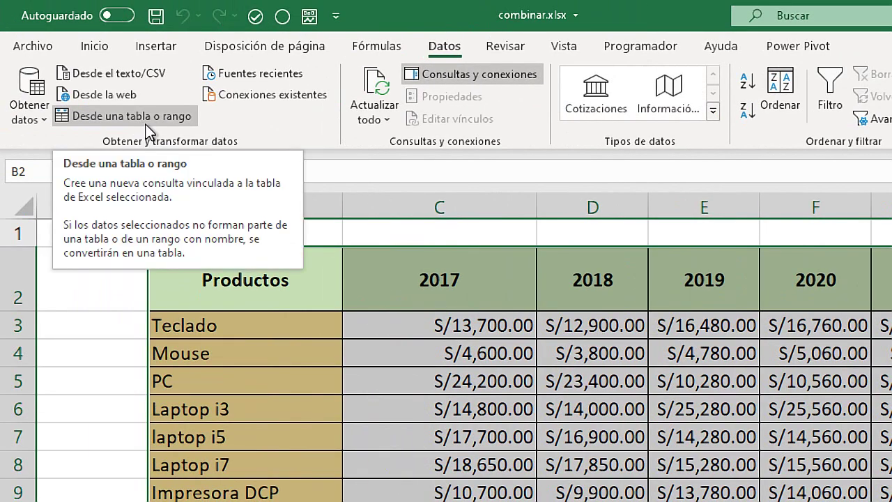
click(148, 133)
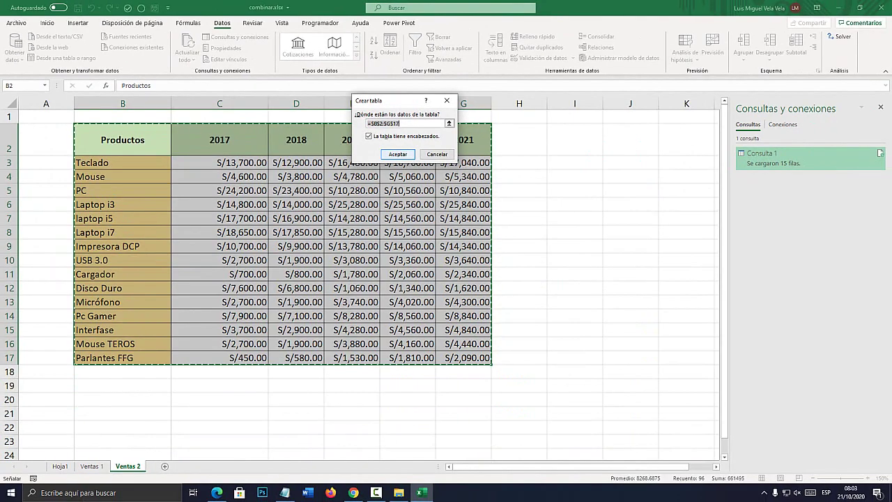
key(Return)
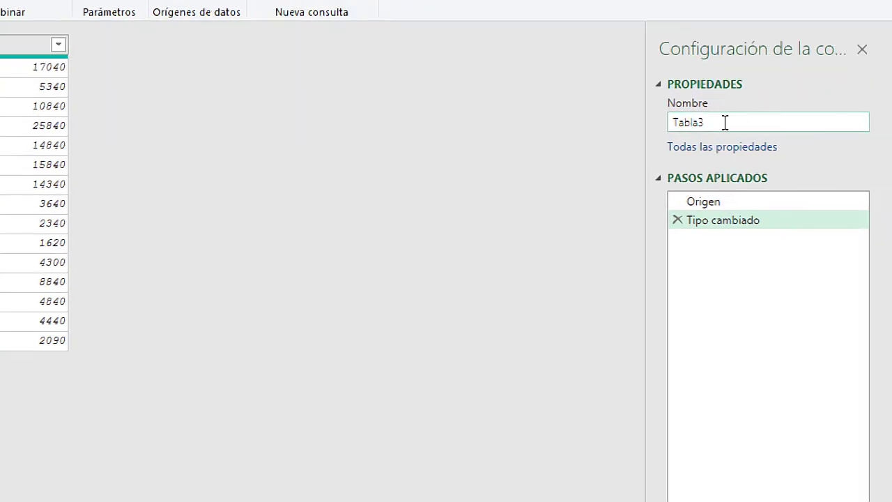
Rename the Ventas 2 query as Consulta 2 and close the Power Query editor keeping the changes
drag(713, 123, 629, 135)
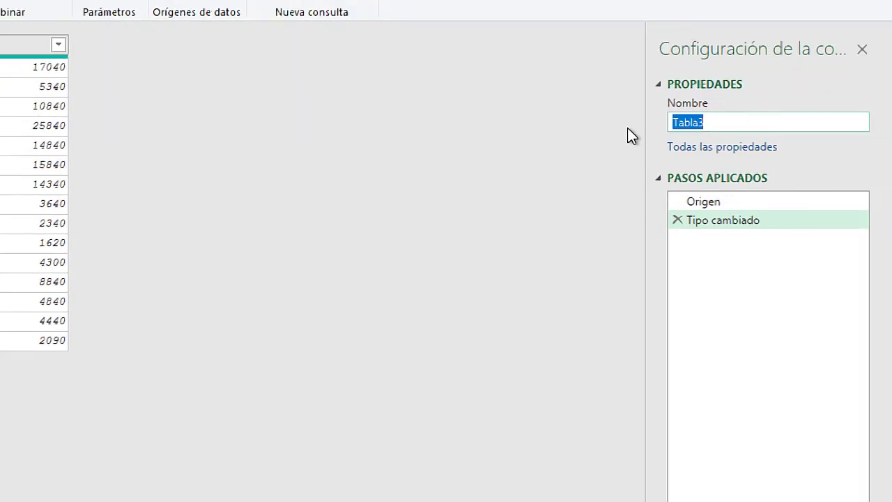
text(Consulta 2)
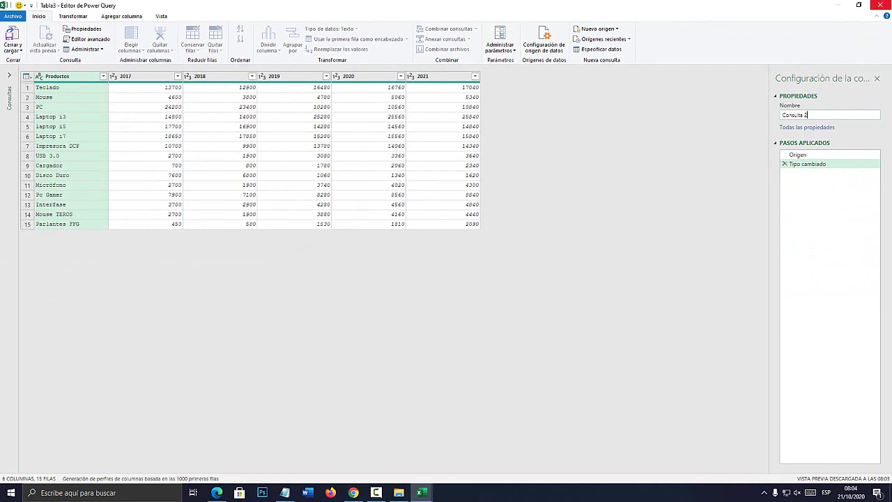
key(super)
click(880, 5)
key(Return)
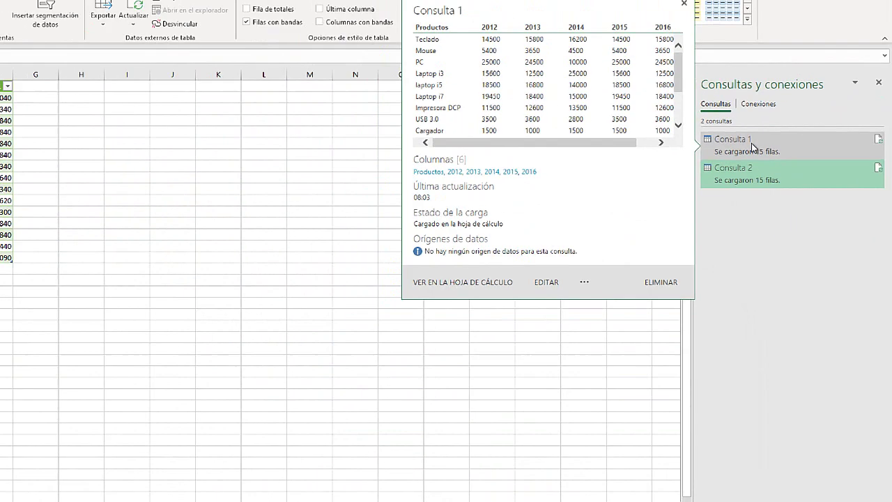
Open Consulta 1 and Consulta 2 one after the other in the Power Query editor to check their data, closing each
click(662, 146)
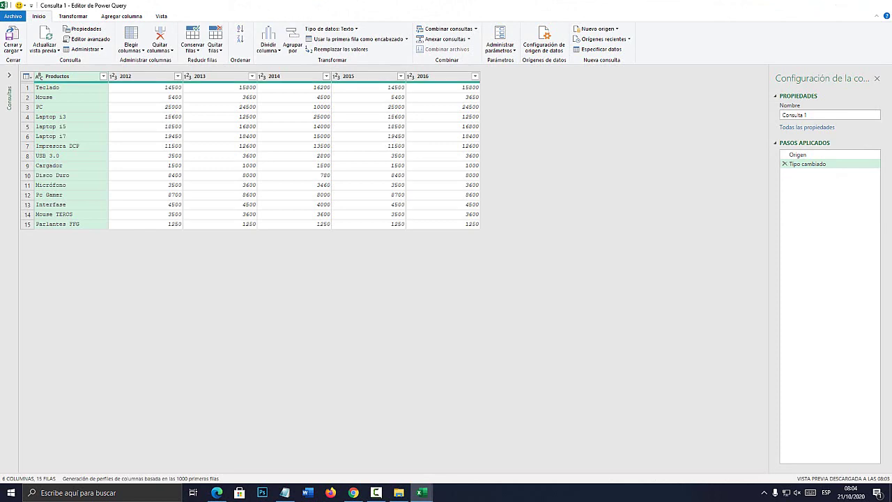
click(880, 5)
double_click(773, 176)
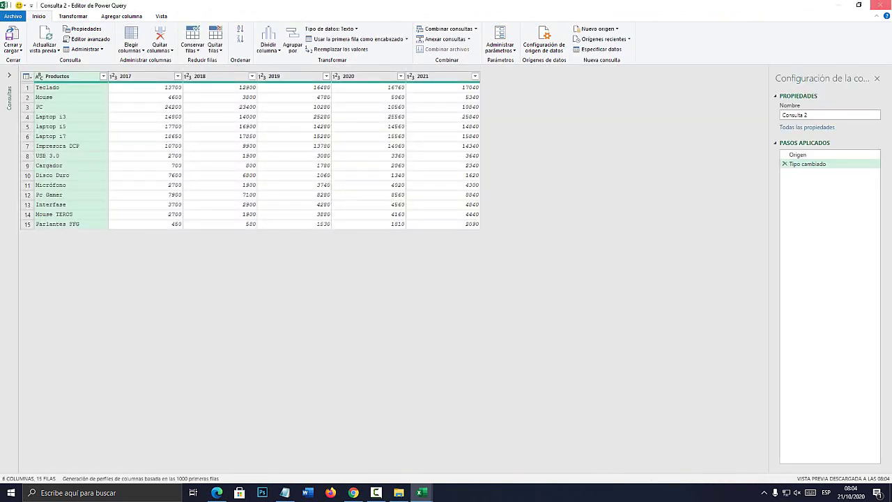
click(882, 4)
mouse_move(882, 164)
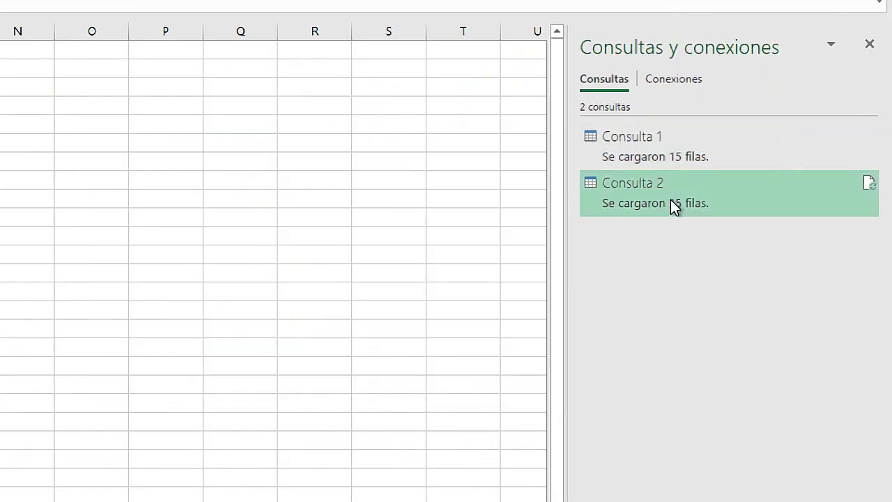
click(671, 149)
click(663, 202)
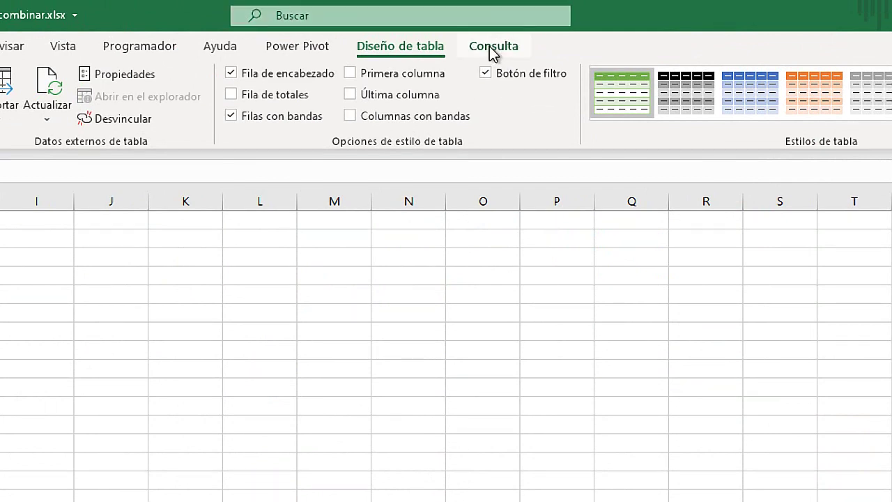
Select Consulta 1 and start a merge (Combinar) with it as the first table
click(489, 47)
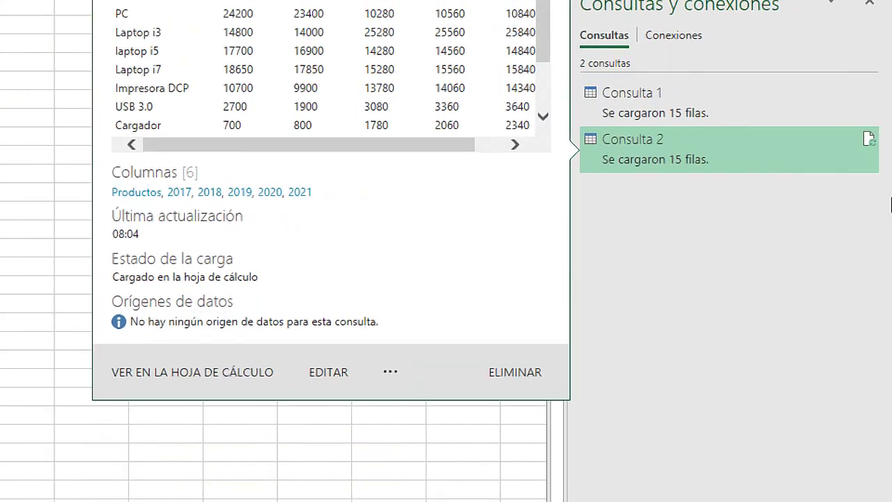
right_click(651, 145)
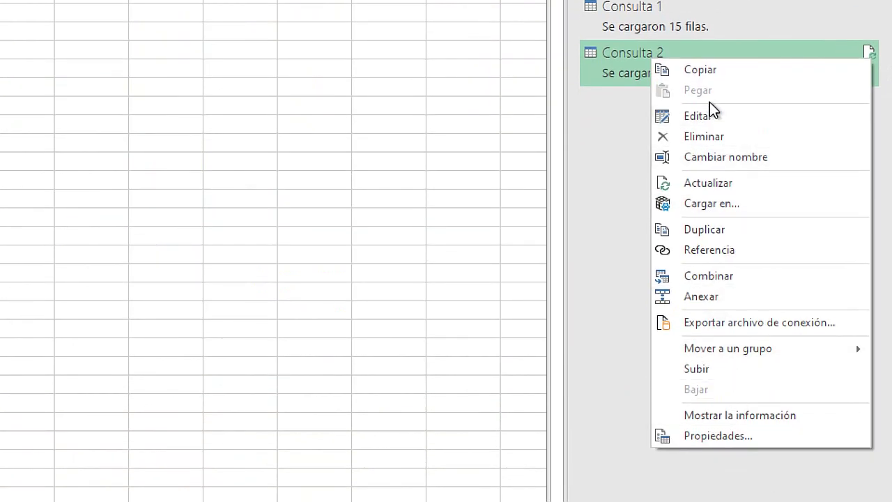
click(620, 32)
right_click(622, 33)
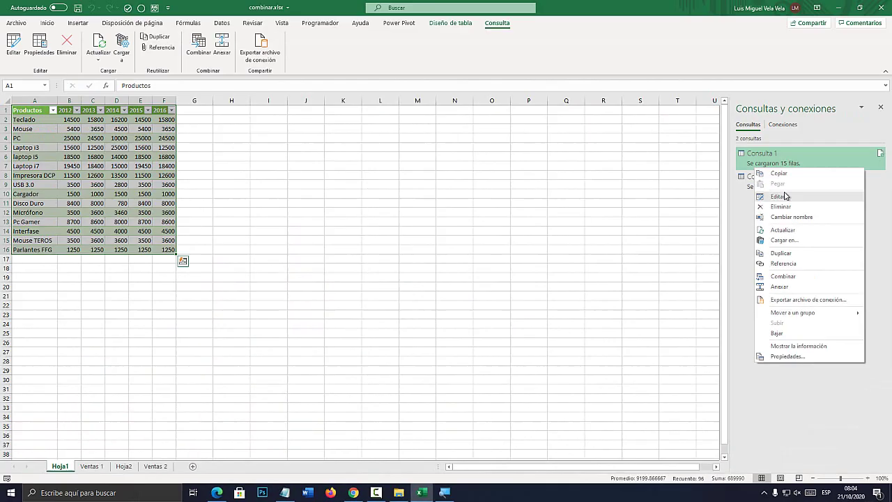
click(785, 196)
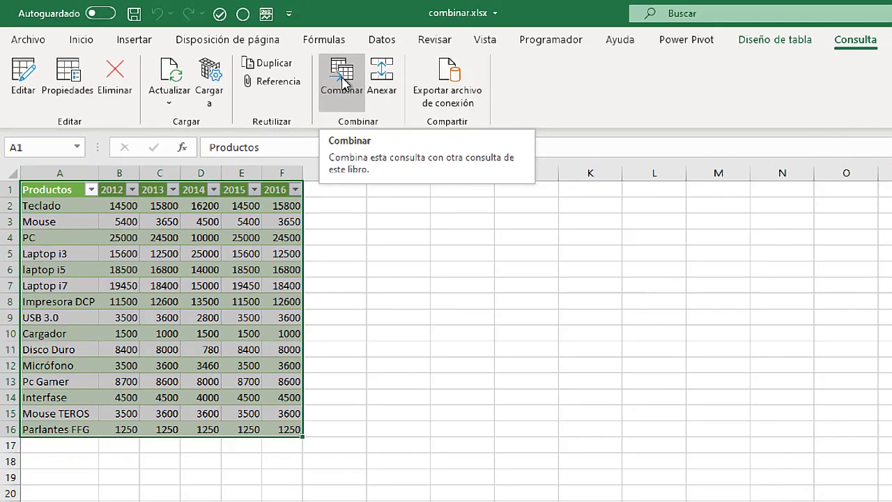
click(342, 81)
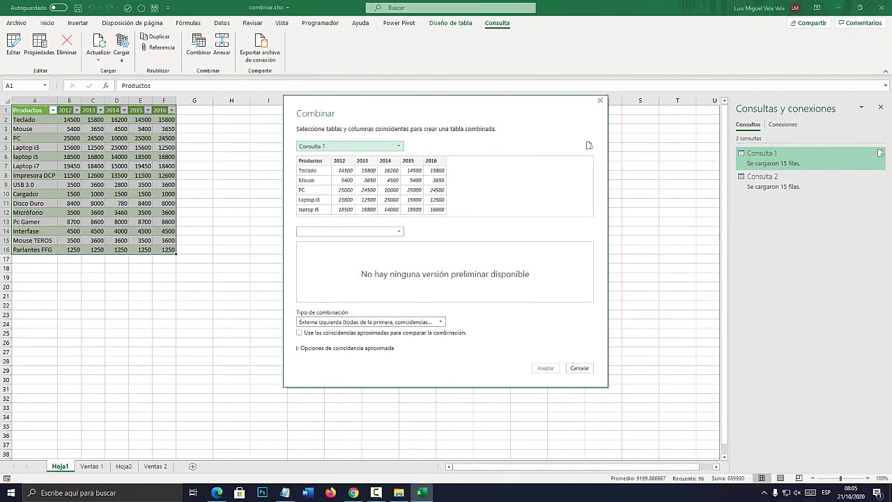
drag(416, 103, 440, 103)
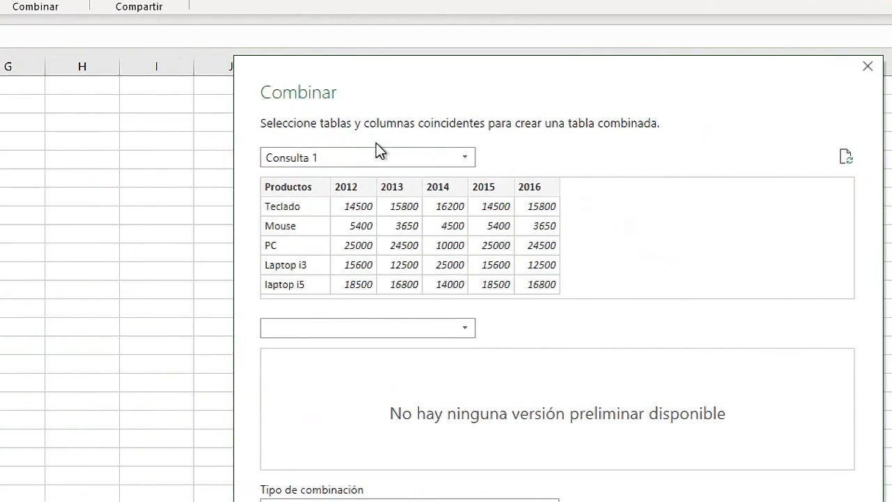
Choose Consulta 2 as the second table, match both tables on their Productos columns, and create the merged query
click(468, 334)
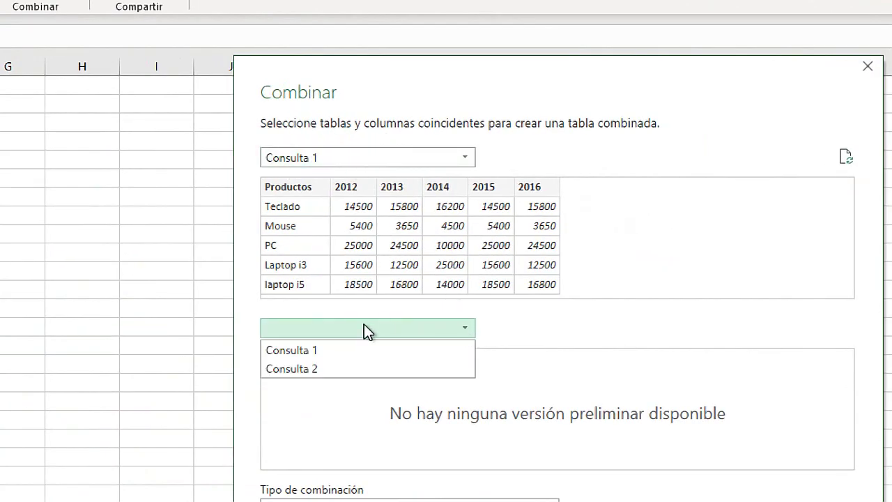
click(319, 369)
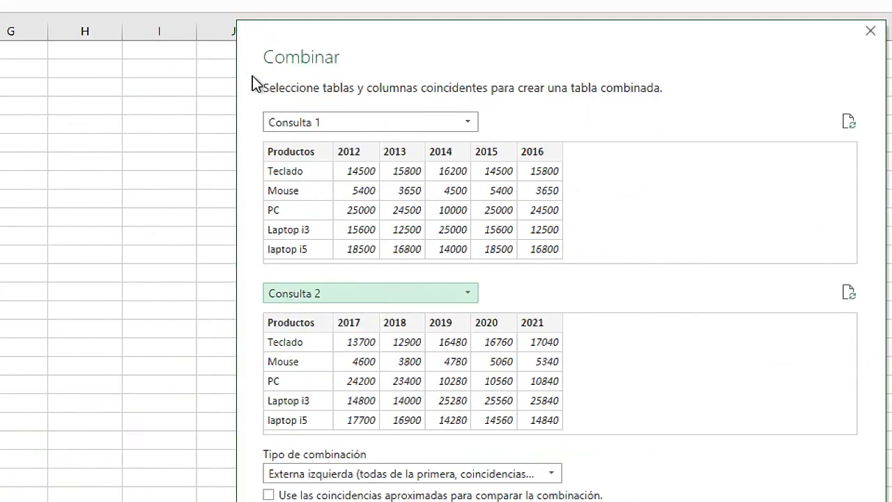
click(292, 190)
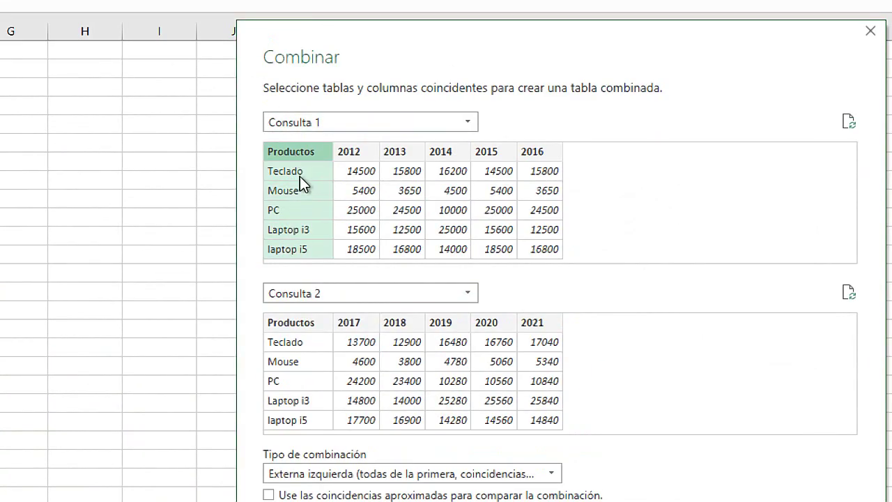
click(304, 323)
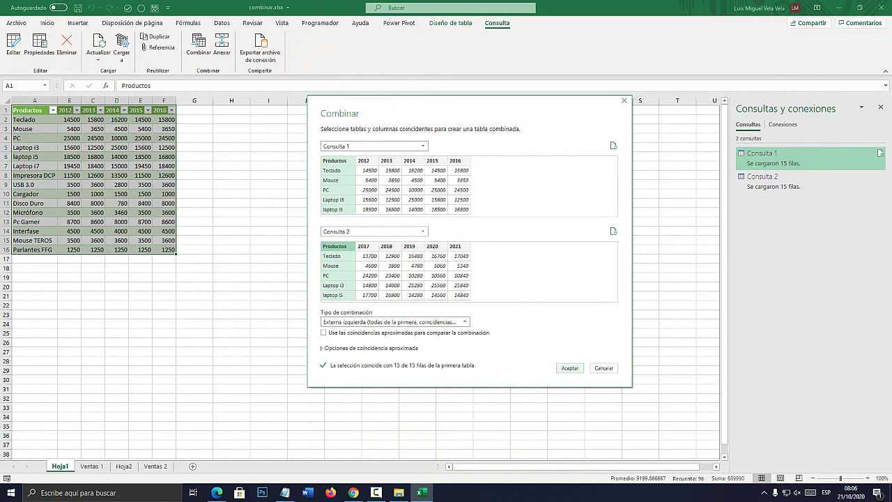
click(570, 368)
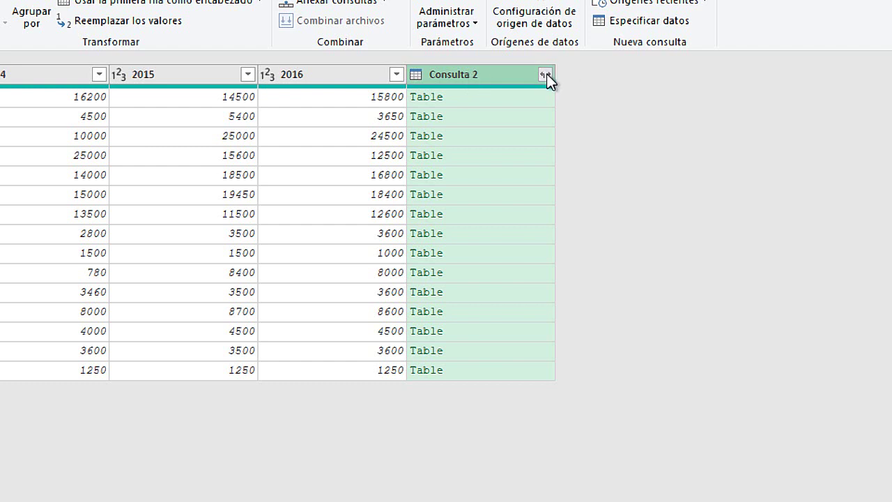
Expand the Consulta 2 column into all of its columns, using the original column name as prefix
click(545, 74)
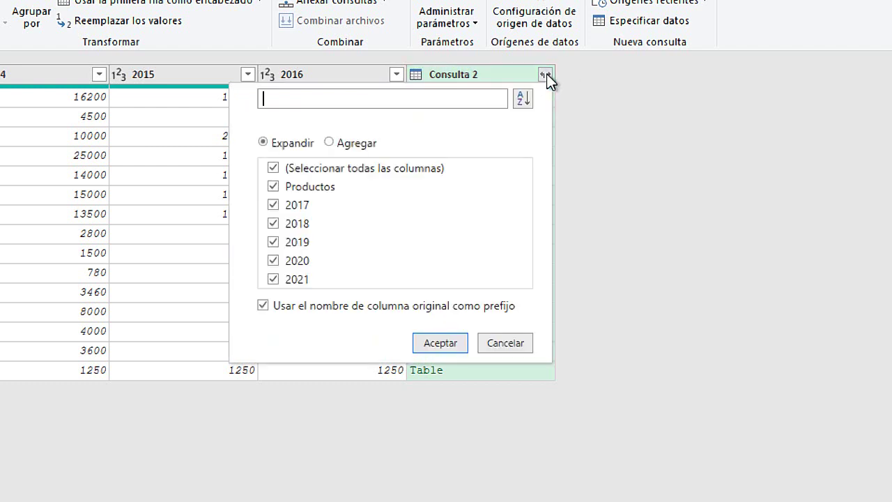
click(446, 345)
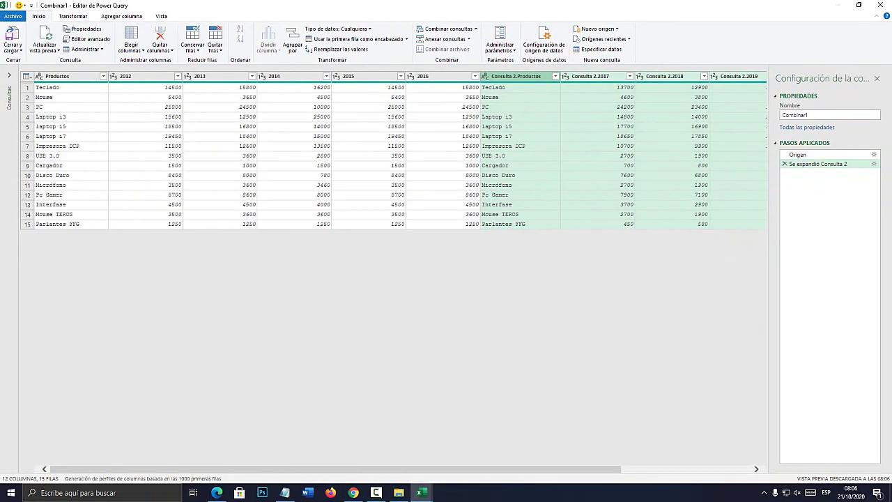
drag(336, 469, 425, 469)
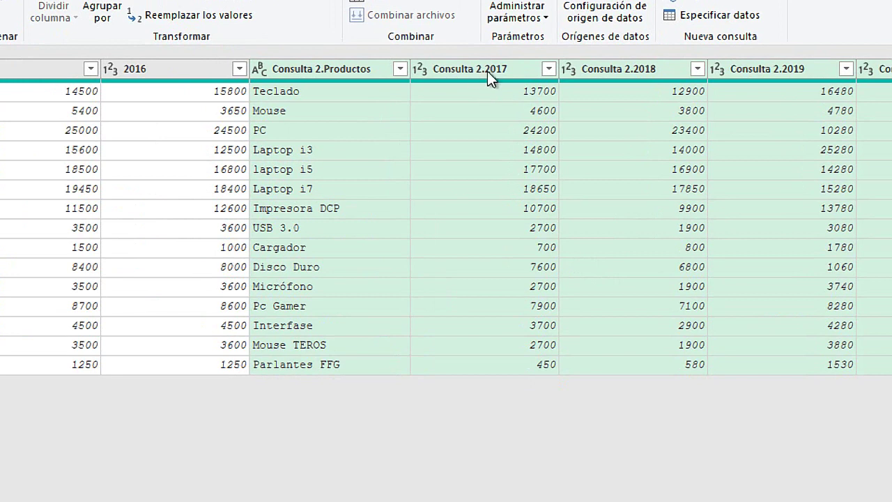
Remove the duplicate Consulta 2.Productos column from the merged query
click(338, 69)
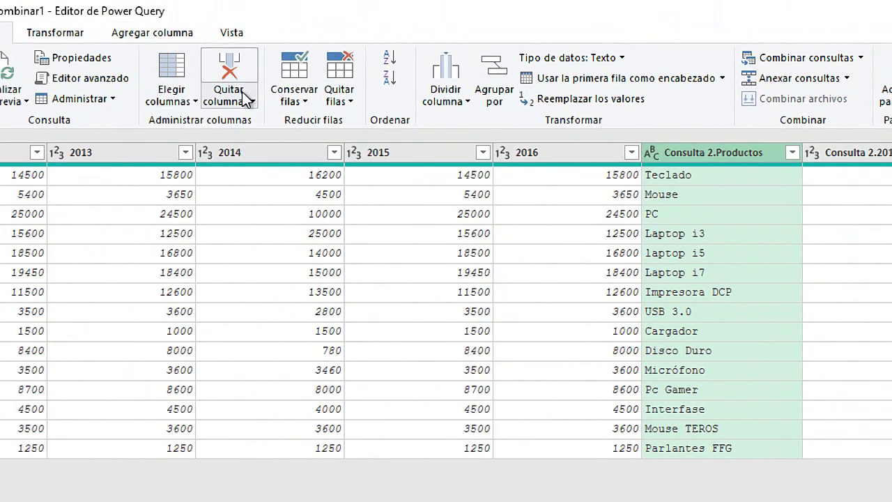
click(245, 101)
click(291, 123)
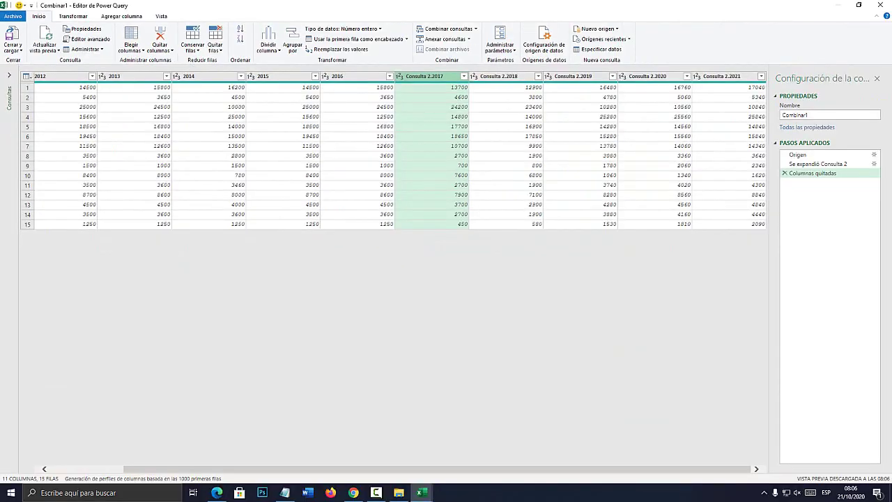
Check the 2016, Consulta 2.2017 and Consulta 2.2018 columns, and close the Power Query editor keeping the changes
click(499, 76)
click(354, 76)
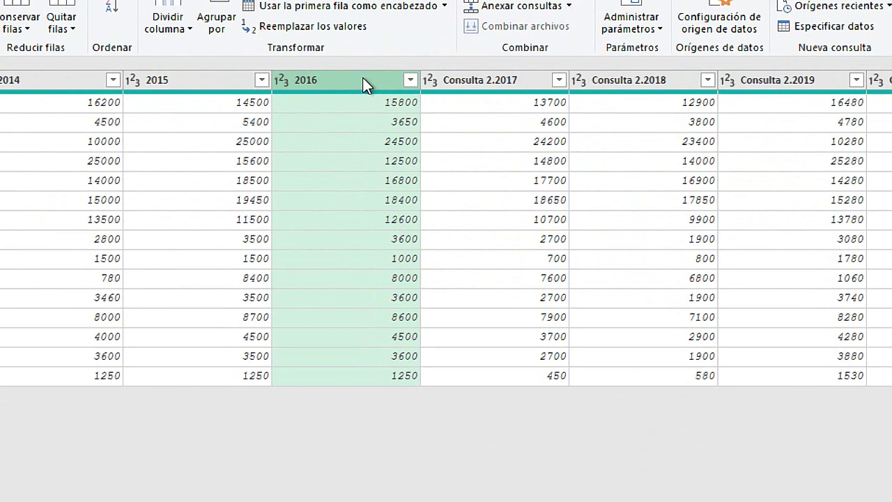
click(512, 77)
click(657, 81)
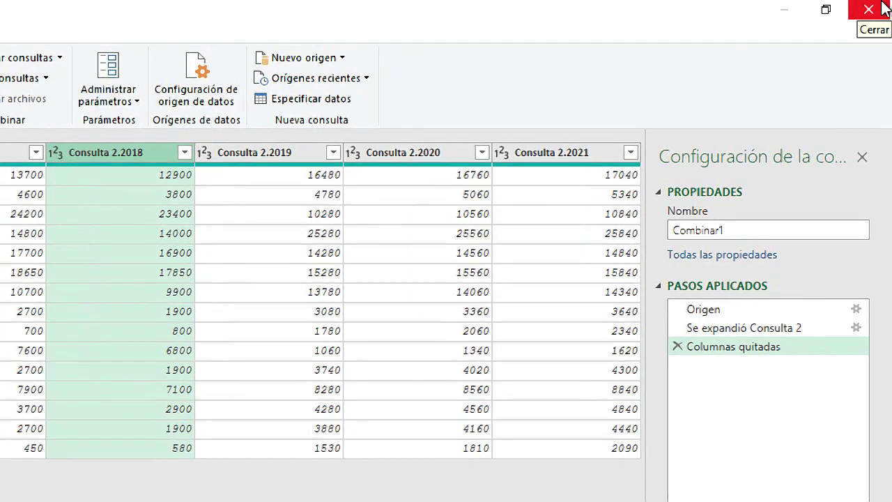
click(877, 5)
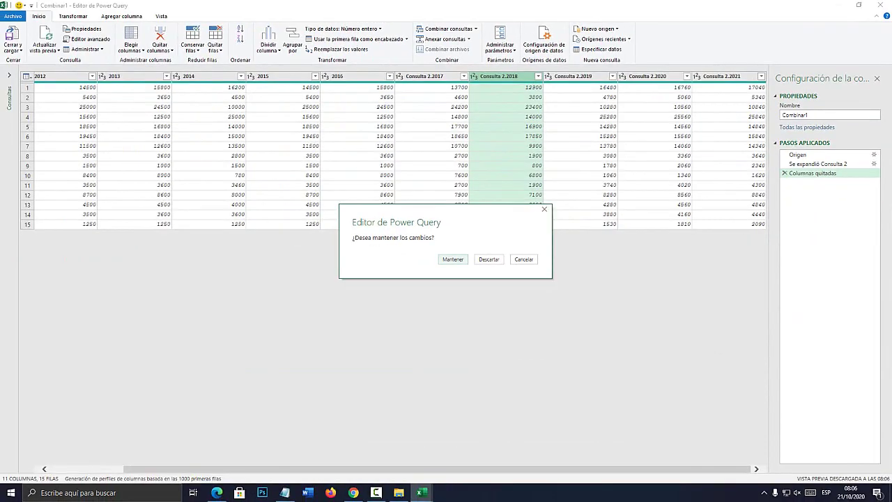
key(Return)
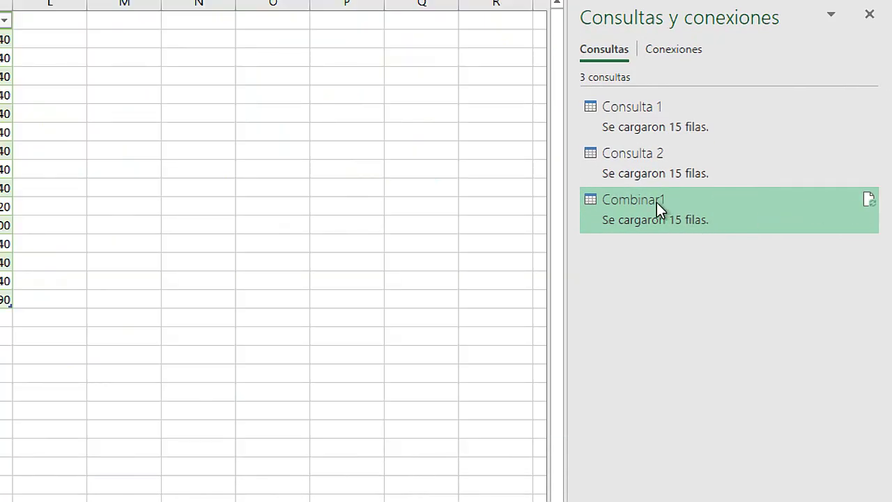
Rename the Combinar1 query as Combinación
mouse_move(651, 213)
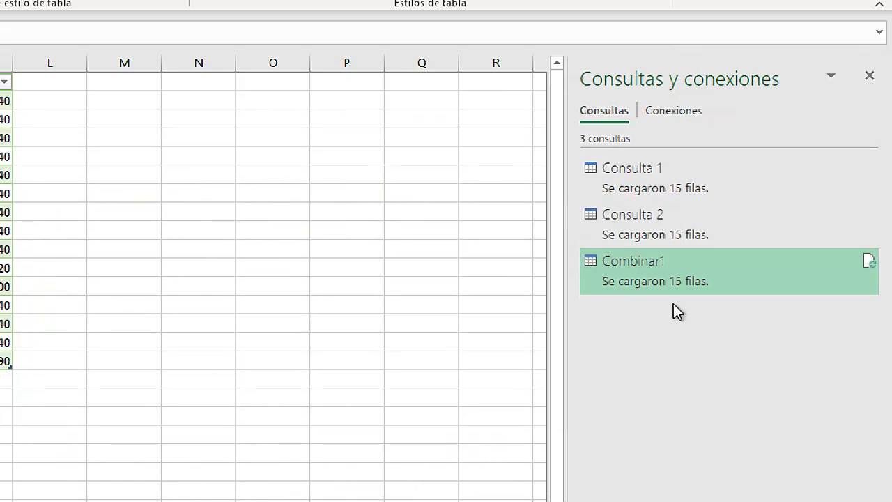
right_click(657, 274)
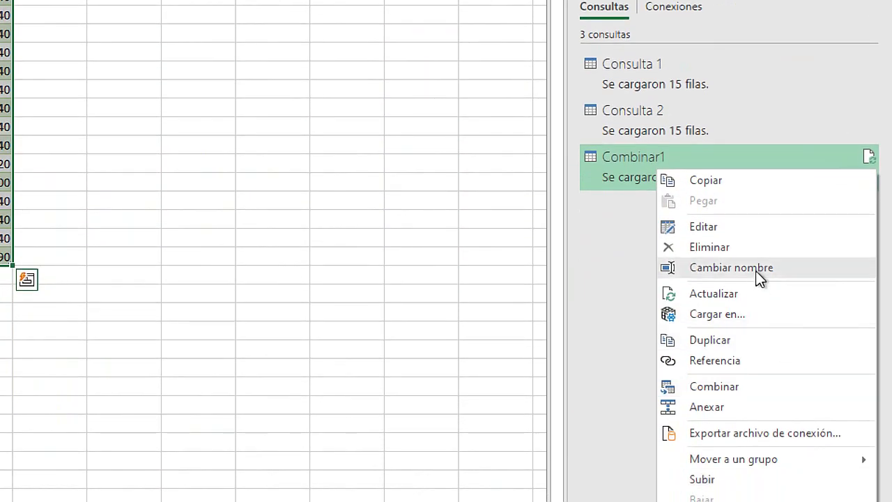
click(760, 269)
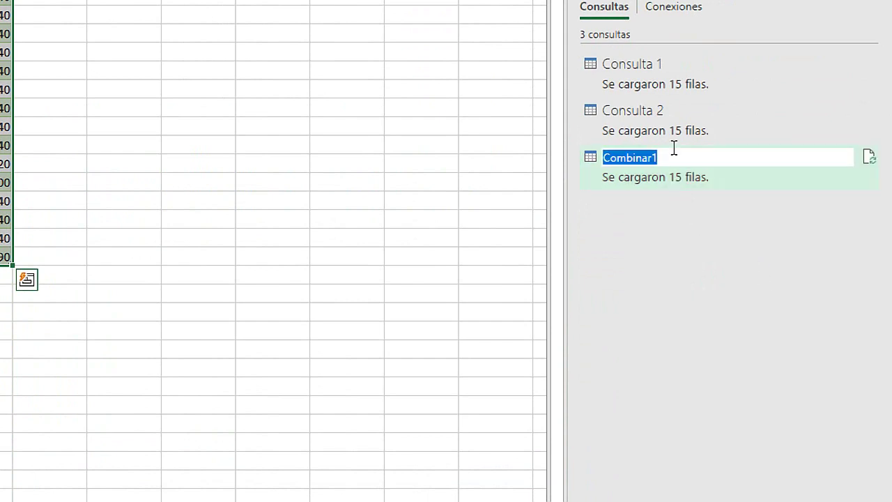
text(C)
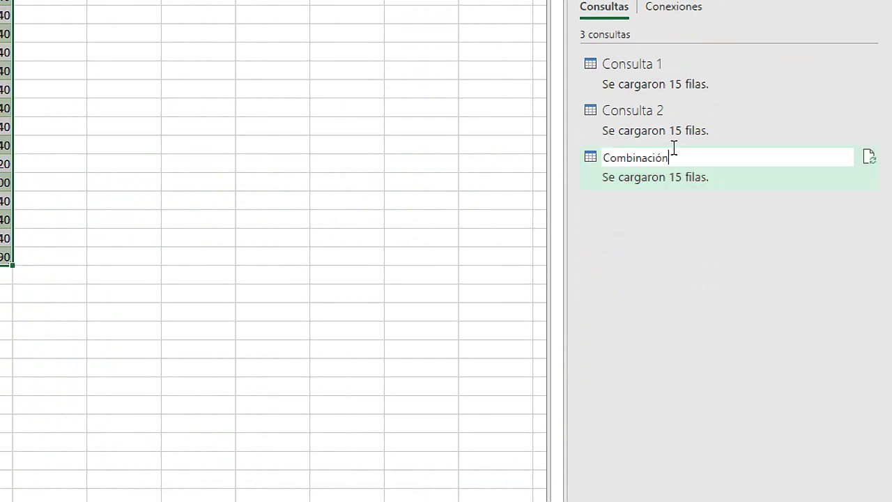
key(Return)
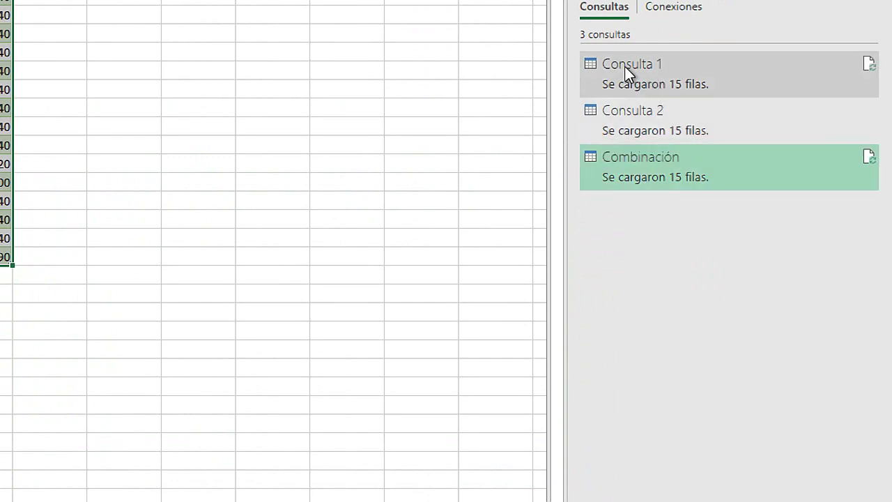
Go to the Ventas 1 sheet and select its product names in B3:B17 to review them
mouse_move(653, 164)
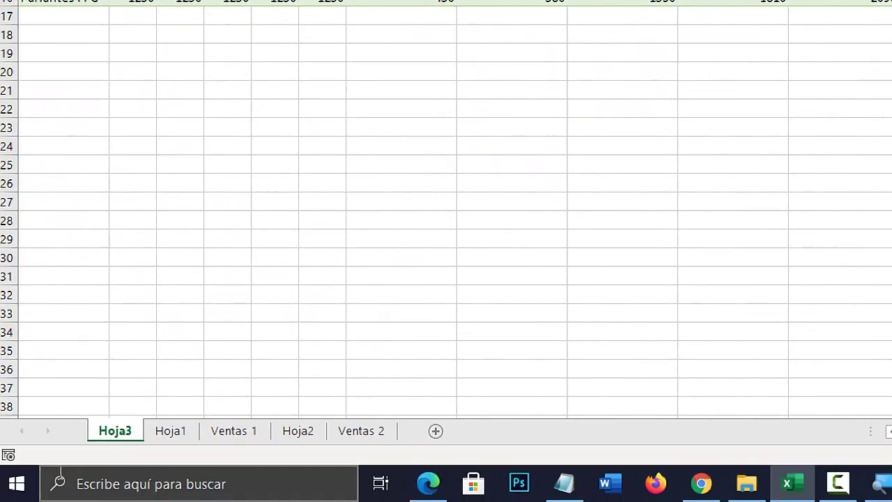
click(232, 431)
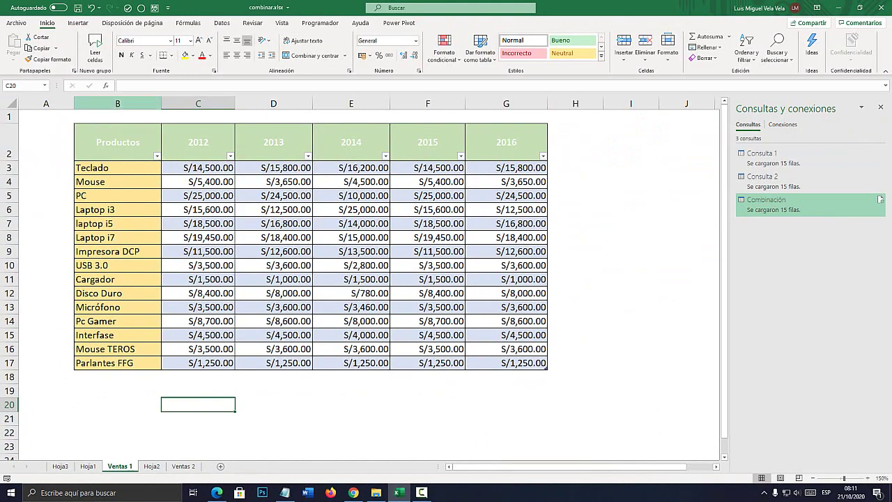
click(117, 103)
click(117, 181)
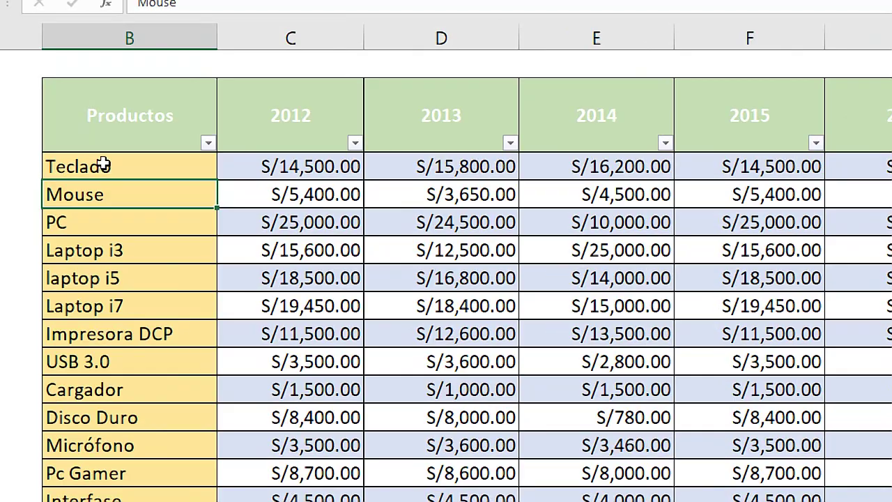
drag(103, 170, 110, 381)
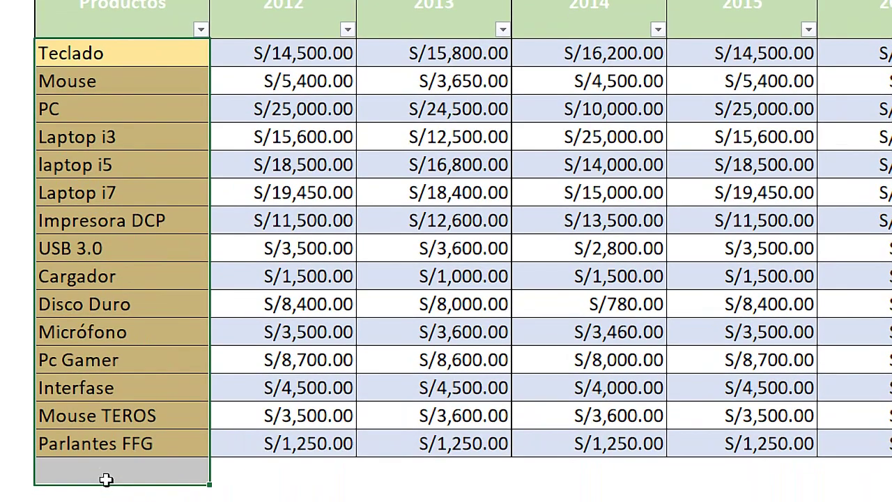
drag(106, 480, 100, 442)
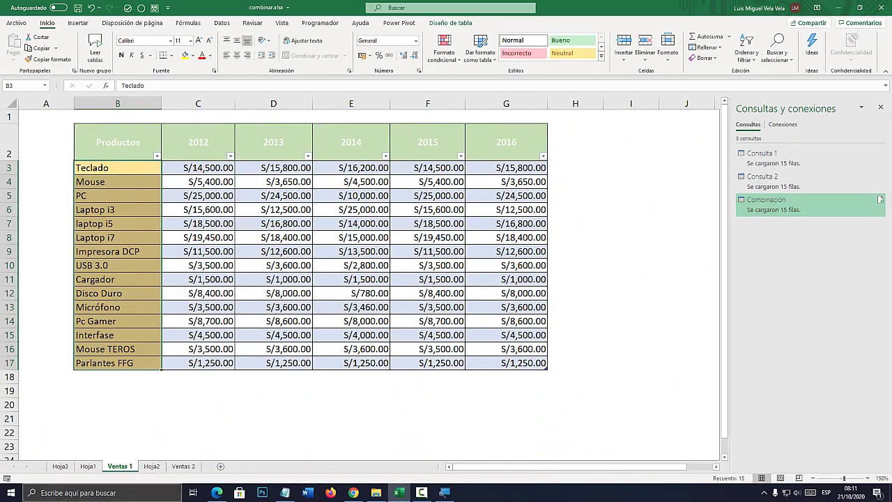
Move the Ventas 2 sheet directly after Ventas 1 and select its last product, cell B17
click(183, 466)
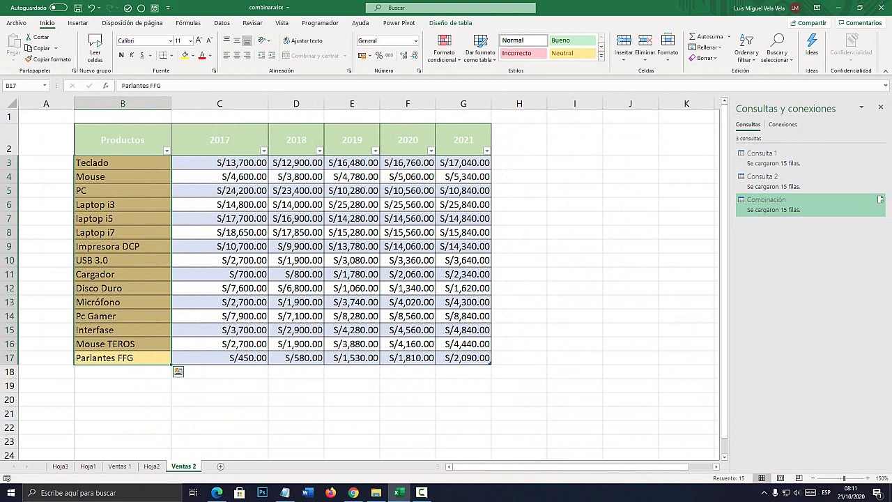
drag(183, 467, 151, 466)
click(122, 357)
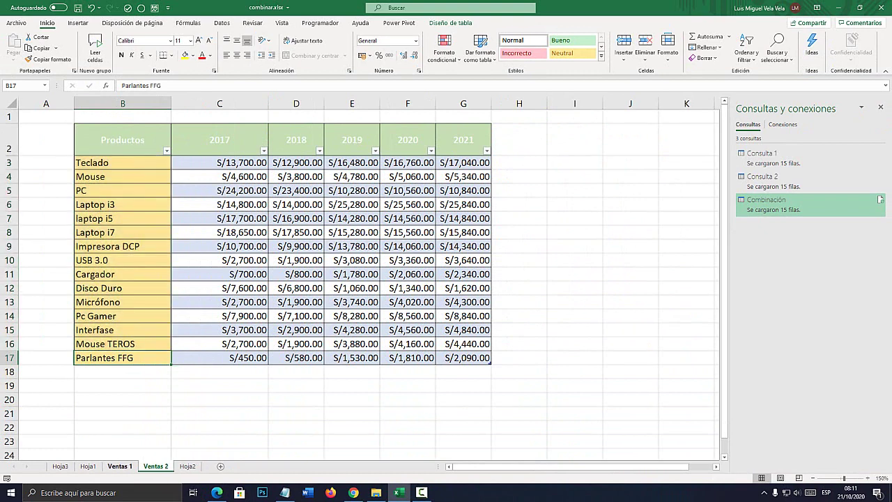
Add a product named Producto de prueba in B18, directly below the Ventas 1 table's last row
key(ctrl+Page_Up)
click(117, 376)
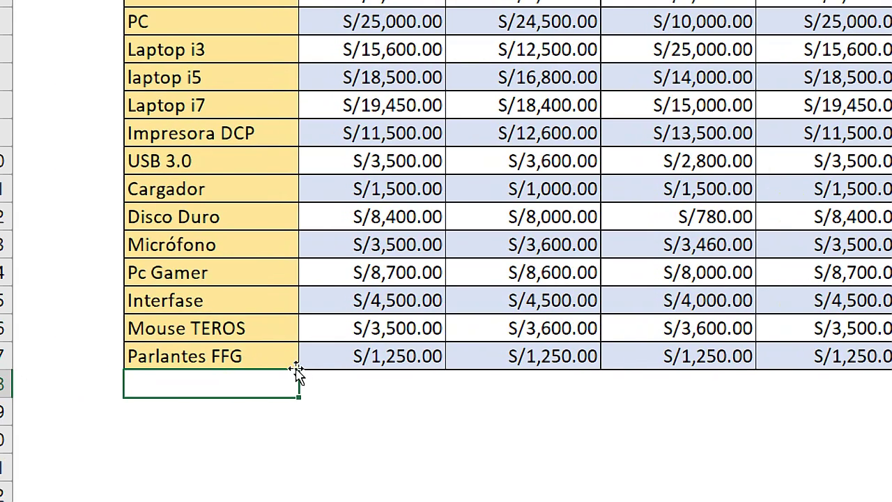
text(Product)
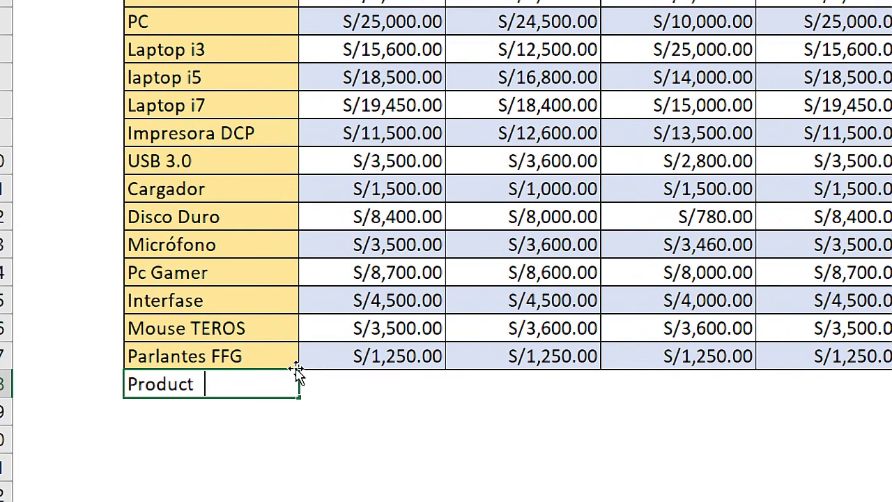
text(o de prueba)
key(Tab)
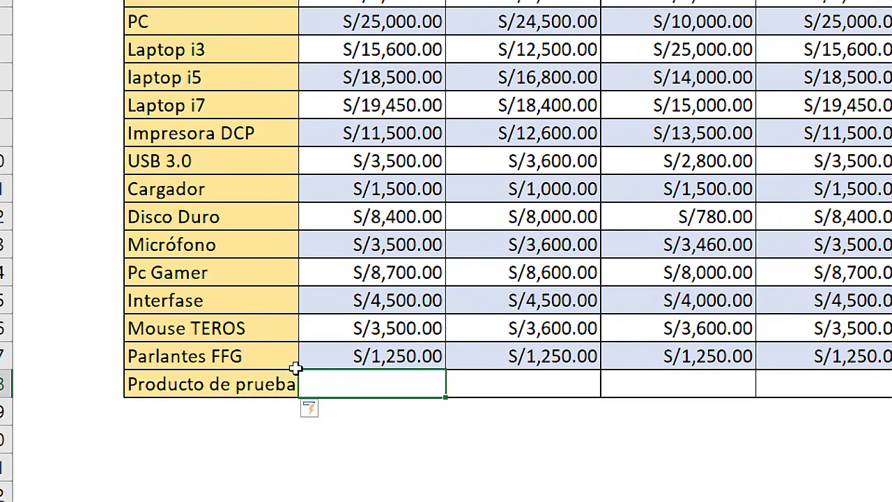
Enter 100 as the sales of Producto de prueba for each year from 2012 to 2016
text(100)
key(Tab)
text(100)
key(Tab)
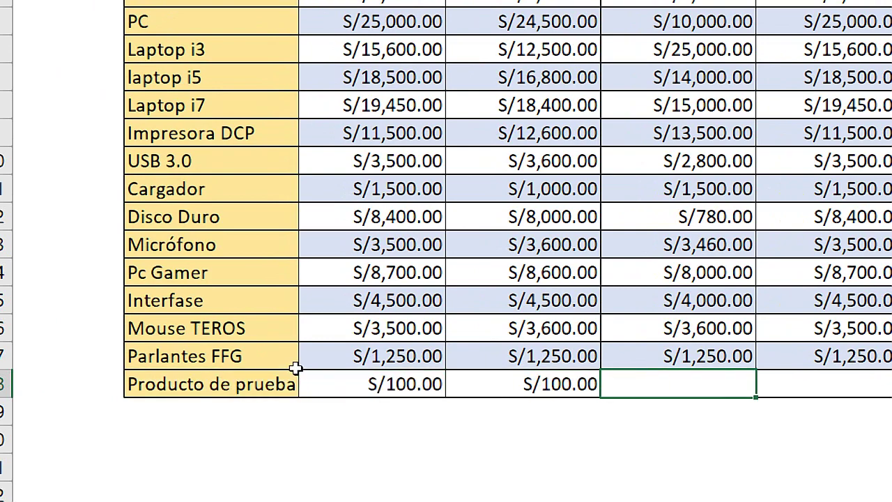
text(100)
key(Tab)
text(100)
key(Tab)
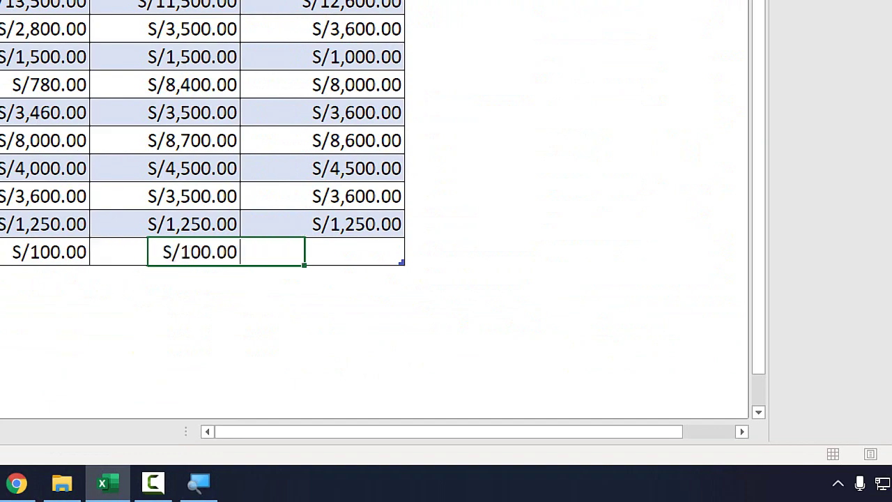
text(100)
key(Return)
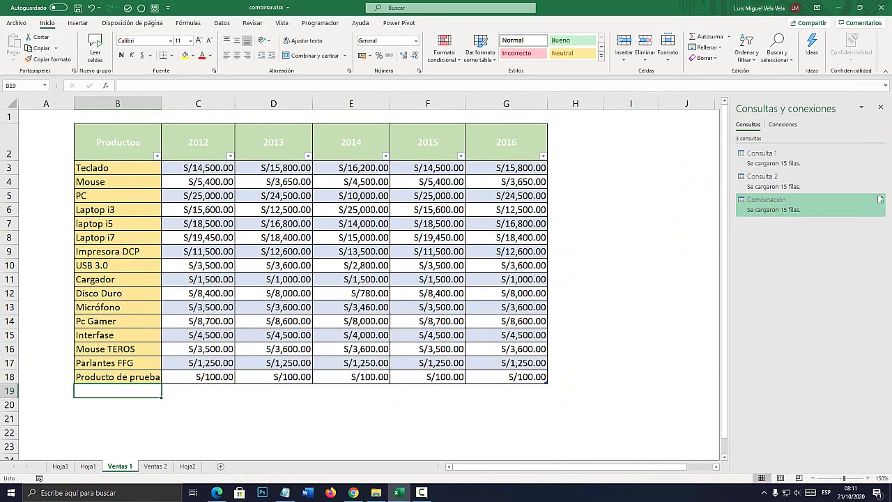
Refresh the Consulta 1 query, and refresh the Consulta 2 query
mouse_move(766, 158)
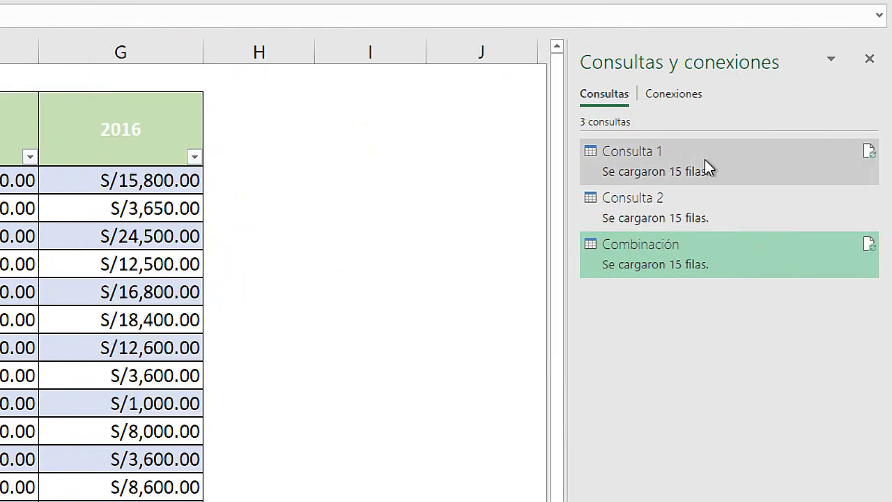
click(778, 157)
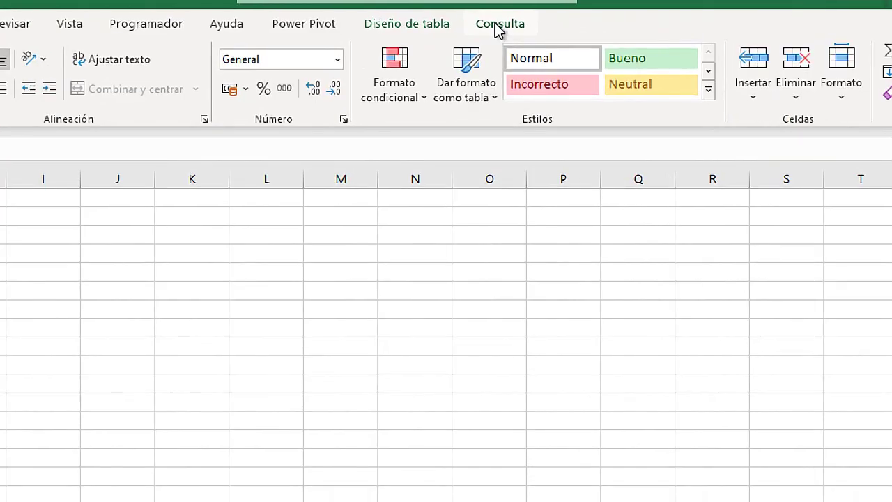
click(494, 25)
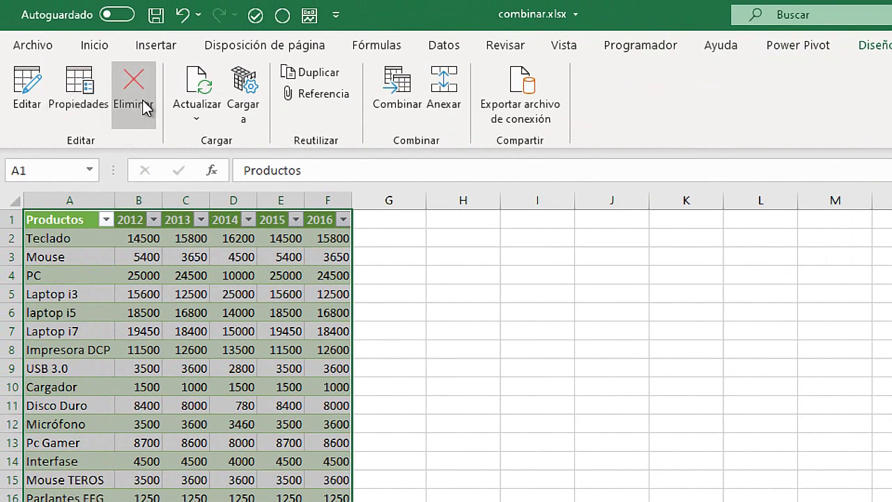
click(197, 80)
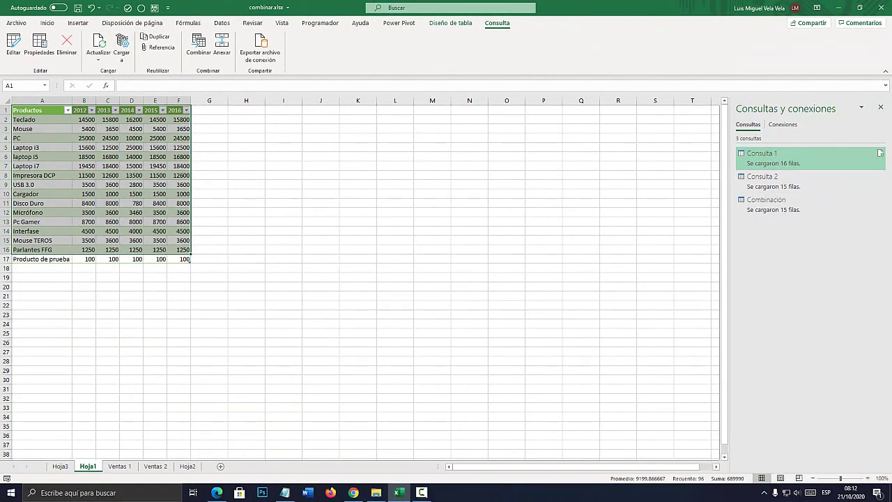
mouse_move(767, 181)
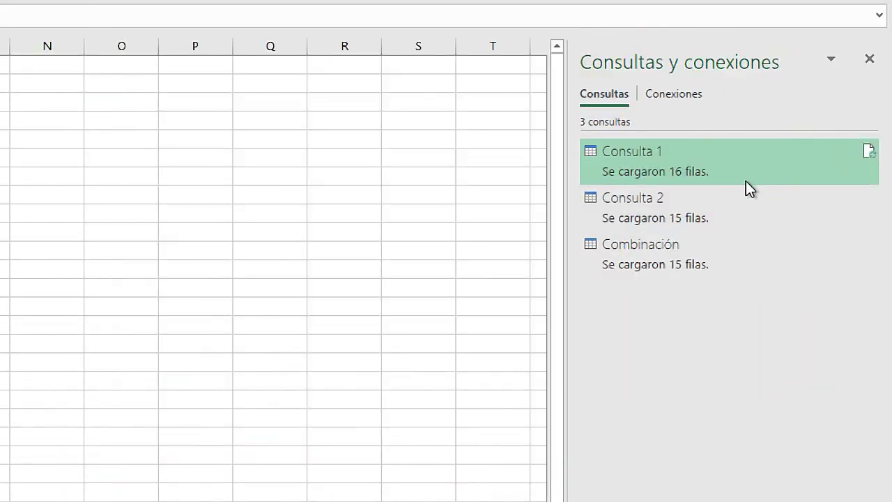
click(778, 185)
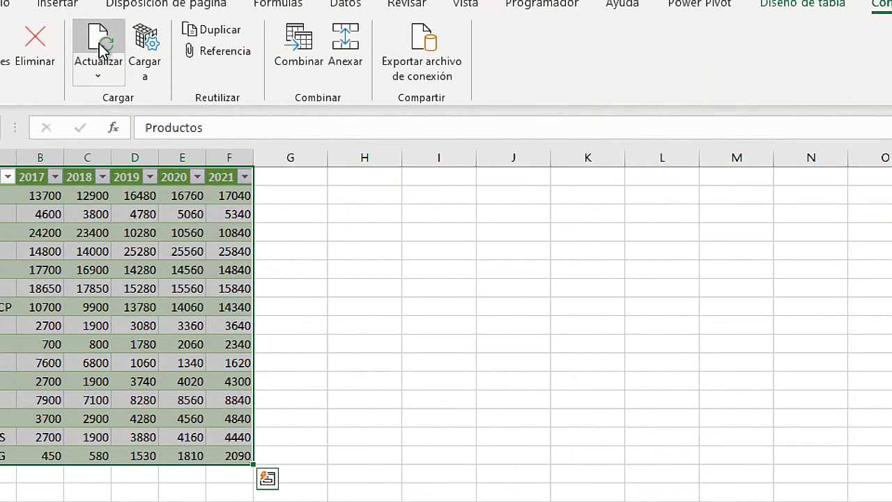
click(100, 46)
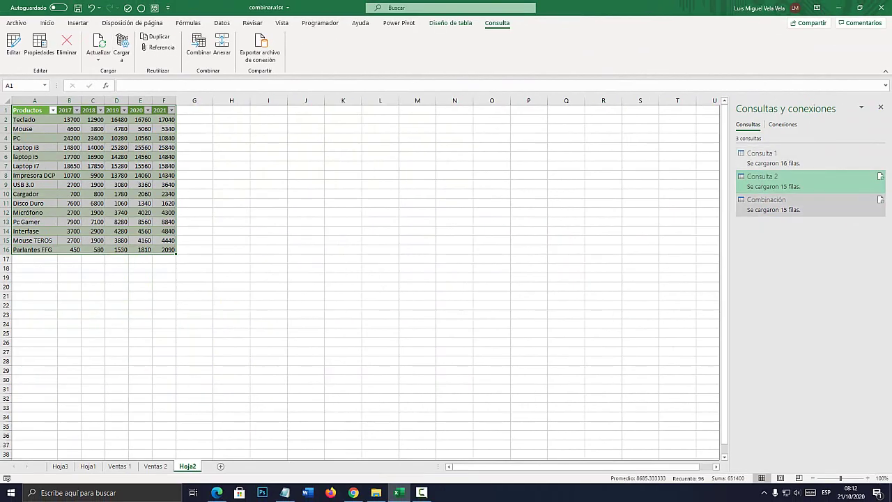
Refresh the Combinación query so its merged table reloads from the source queries
mouse_move(767, 202)
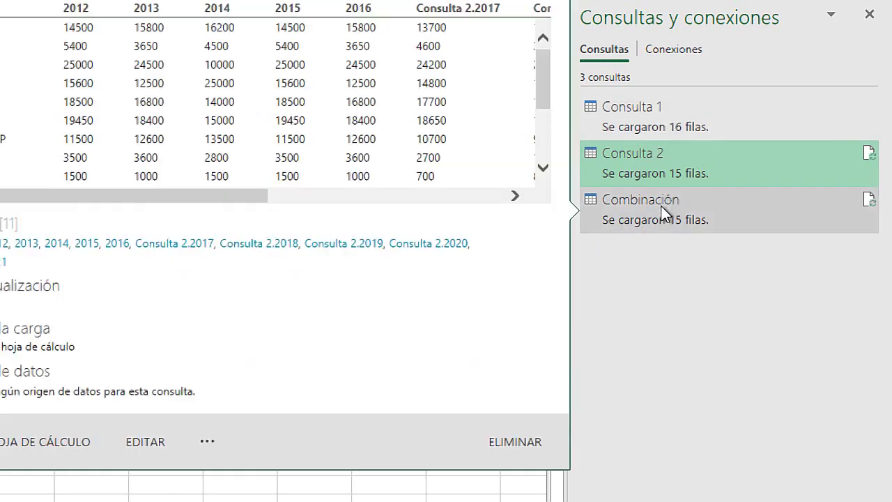
click(672, 209)
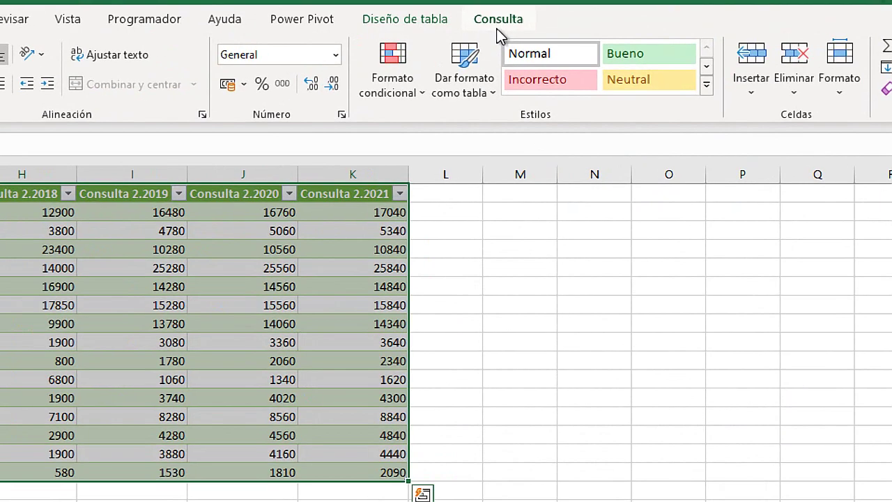
click(497, 23)
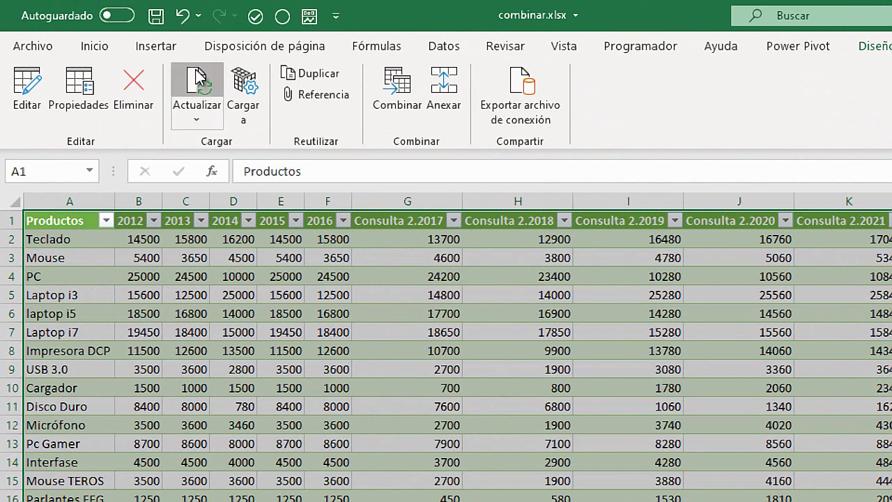
click(197, 78)
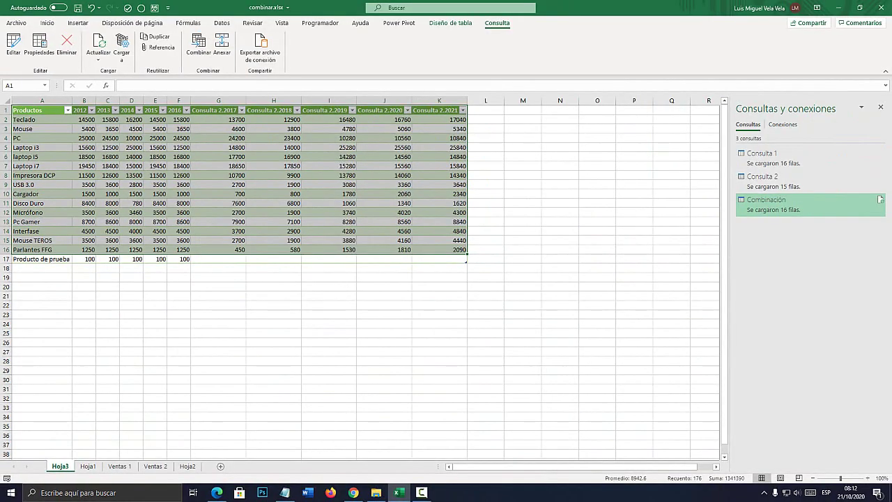
Check the 2012 to 2016 values of Producto de prueba in row 17 of the Combinación table on Hoja3
mouse_move(782, 208)
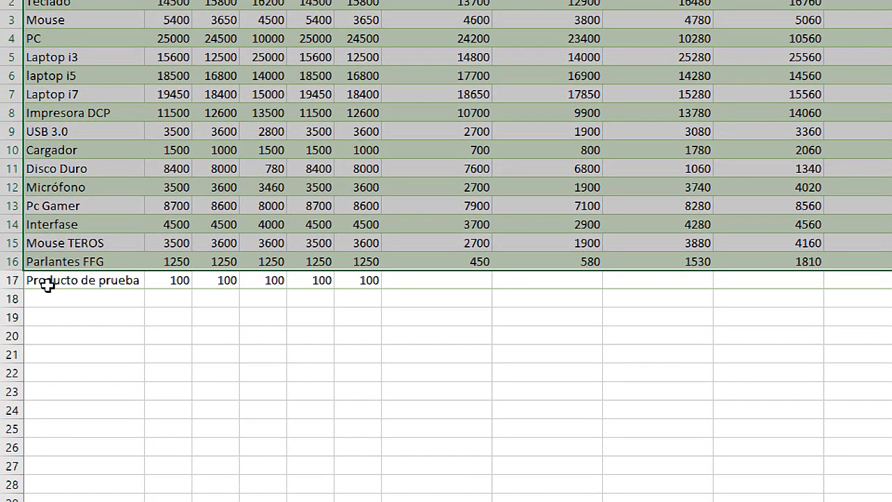
click(230, 281)
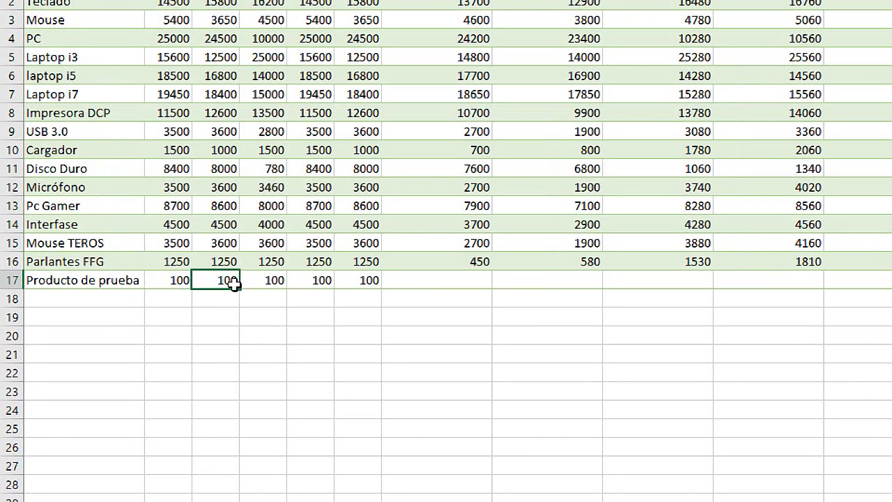
click(262, 281)
click(310, 281)
click(357, 281)
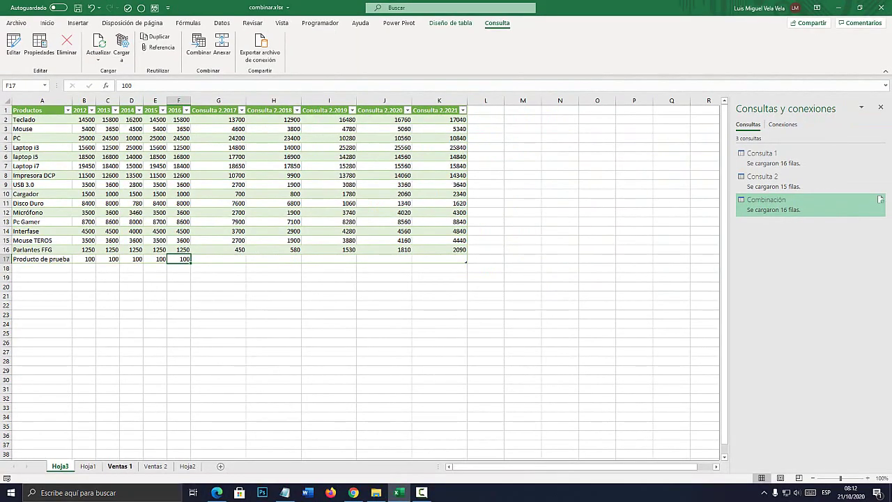
Compare row 18 on the Ventas 1 and Ventas 2 sheets, and look at the Consulta 2 table on Hoja2
click(120, 466)
click(118, 377)
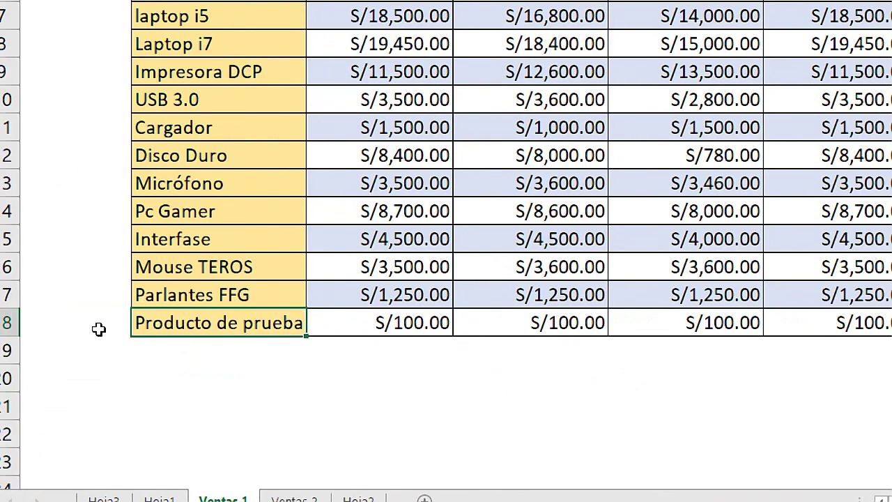
click(9, 376)
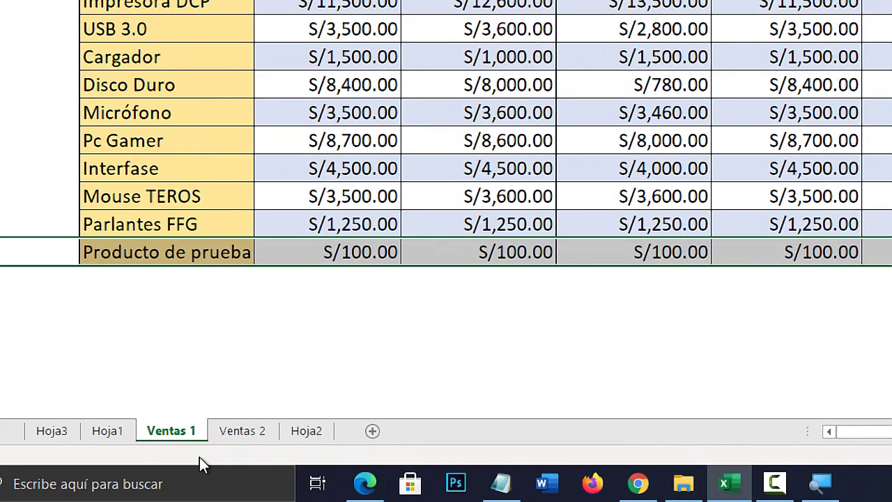
click(304, 499)
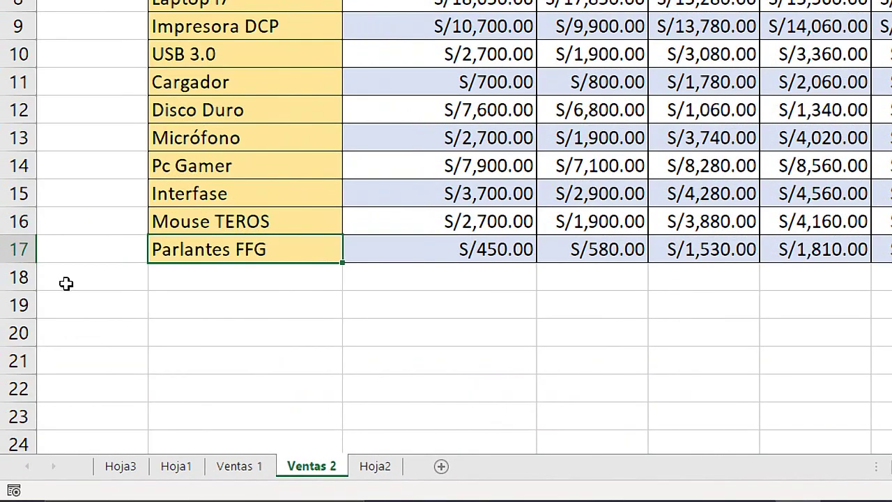
click(21, 278)
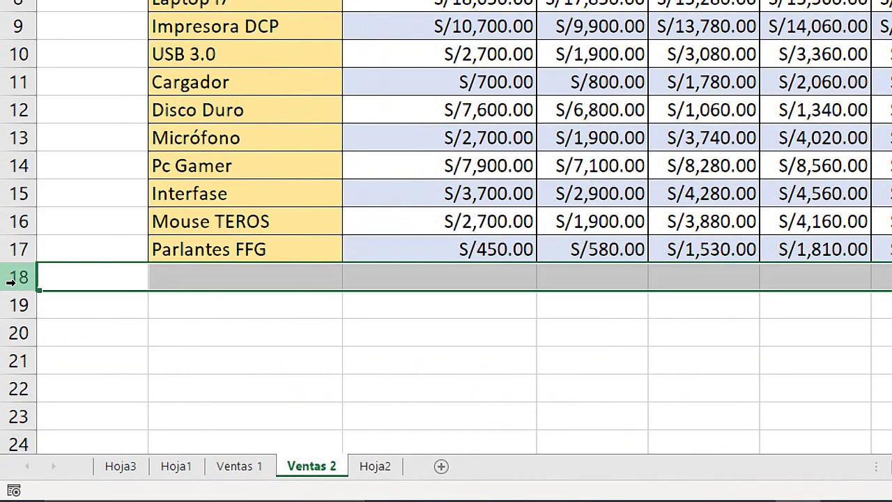
click(237, 467)
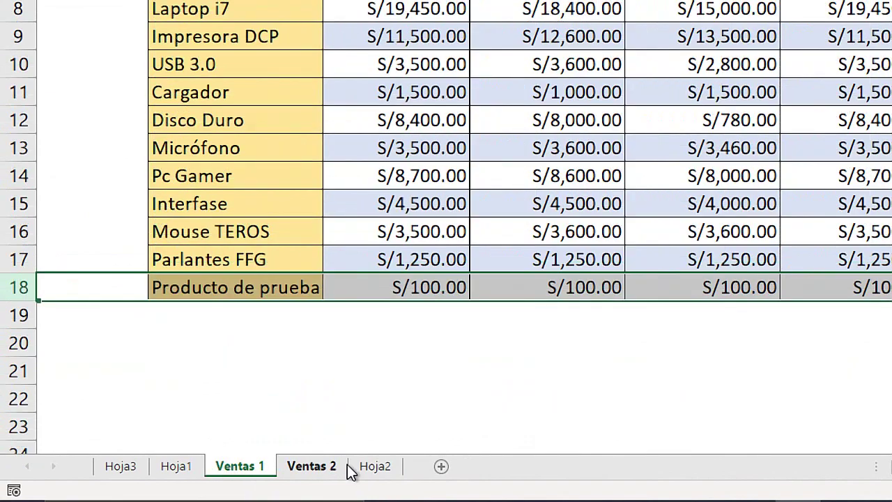
click(376, 468)
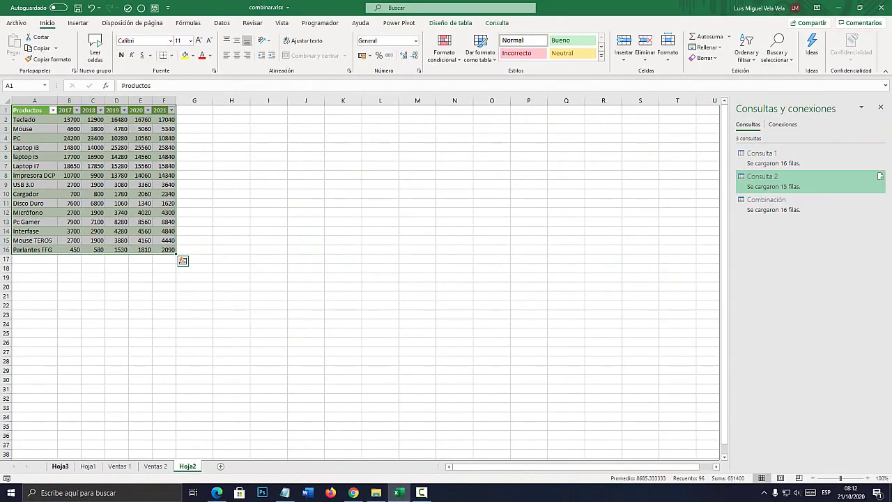
Examine the Producto de prueba cells under Consulta 2.2017 to Consulta 2.2021 in row 17 of Hoja3
click(60, 466)
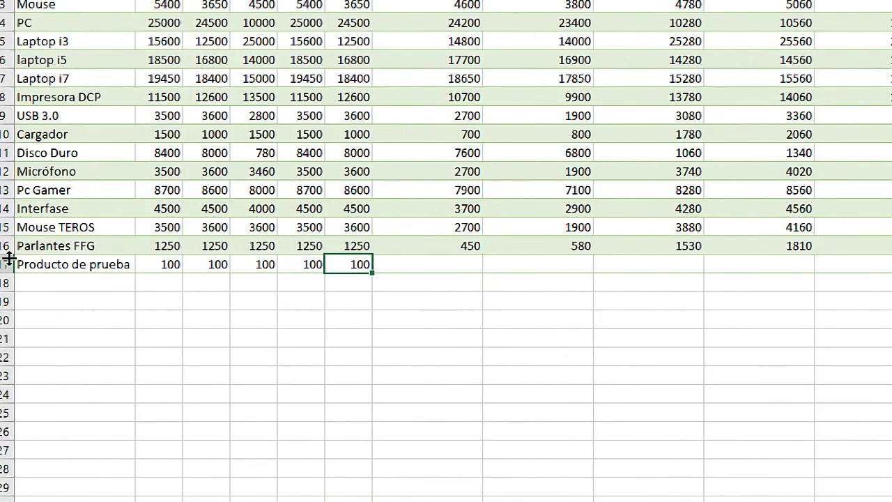
click(6, 257)
click(476, 264)
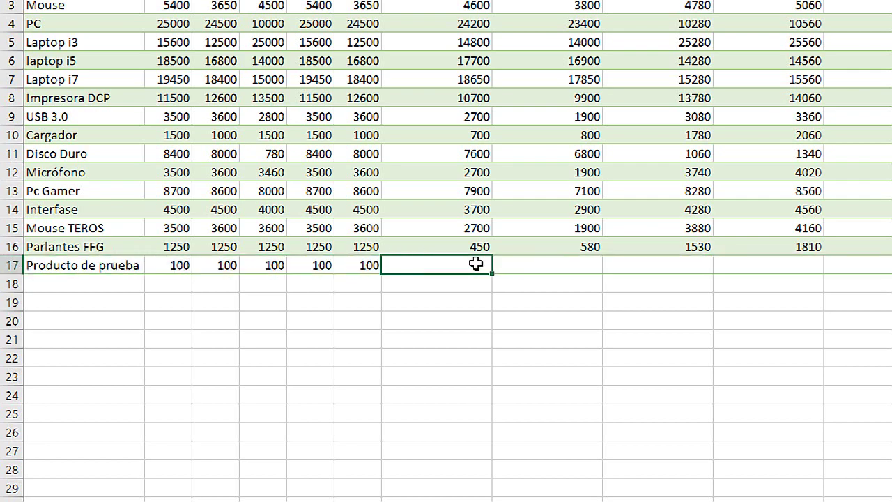
click(536, 263)
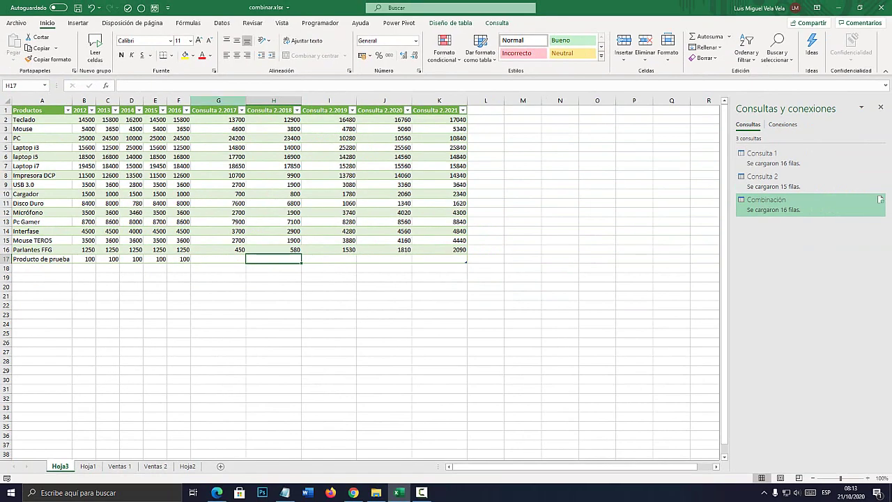
click(218, 101)
click(218, 259)
click(273, 258)
click(273, 268)
key(Right)
key(Right)
key(Right)
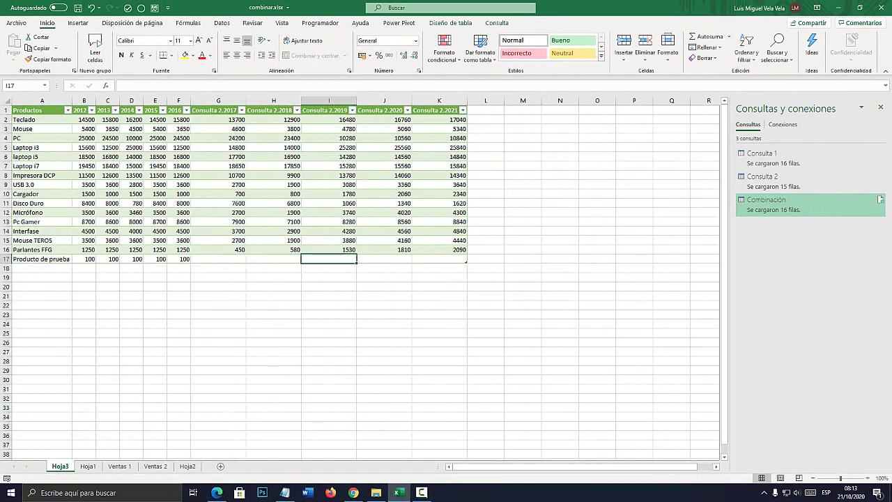
key(Left)
key(Left)
key(Left)
key(Left)
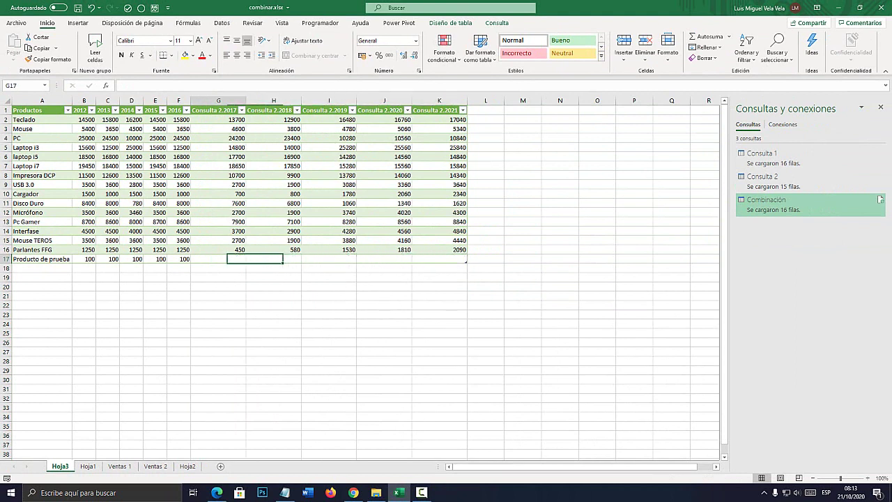
key(Right)
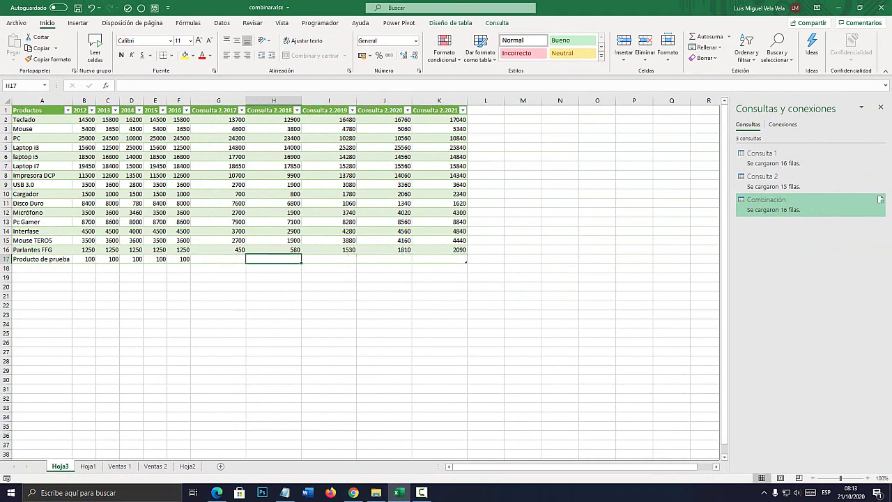
key(Left)
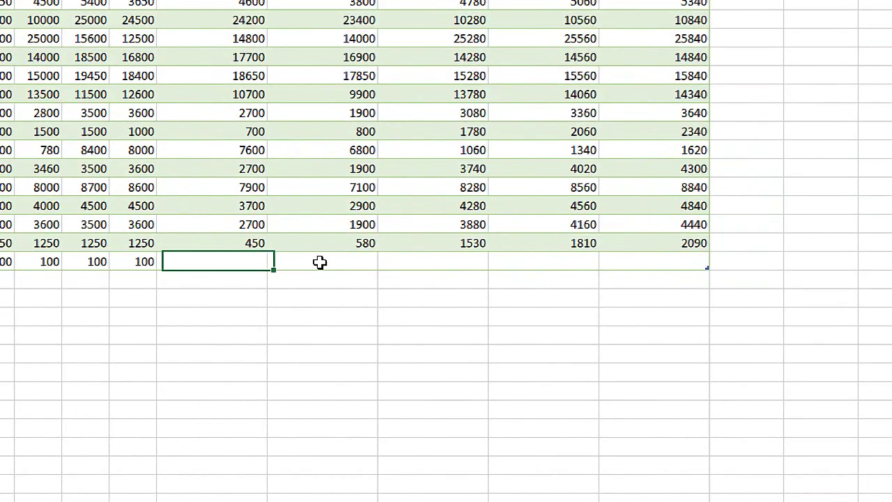
click(272, 259)
click(335, 258)
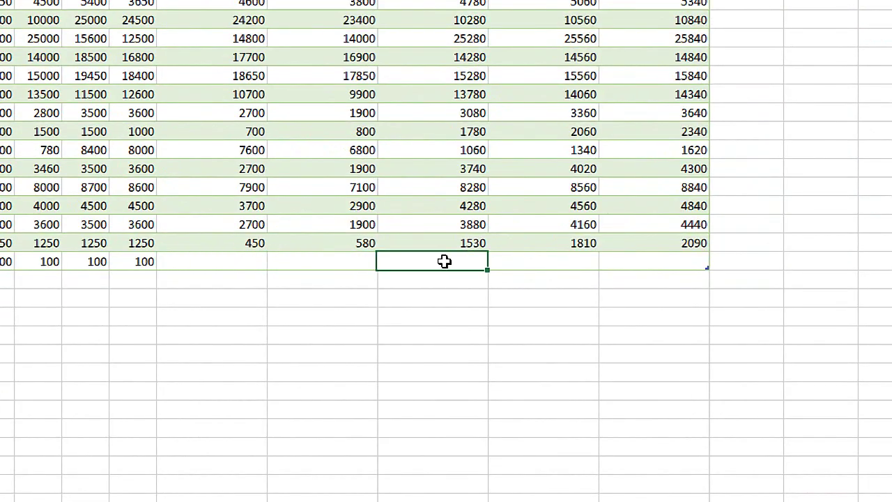
click(384, 259)
click(630, 265)
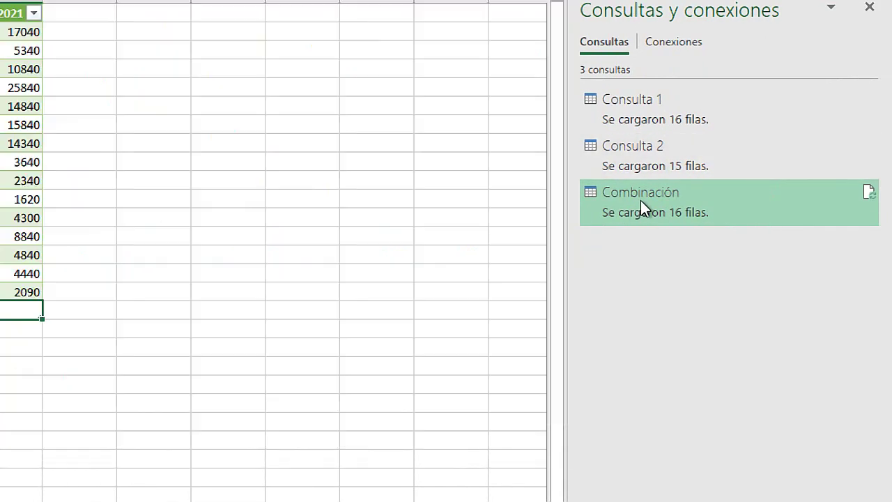
Open the Combinación query for editing and examine Producto de prueba in row 16 under Consulta 2.2017 to Consulta 2.2019
double_click(641, 200)
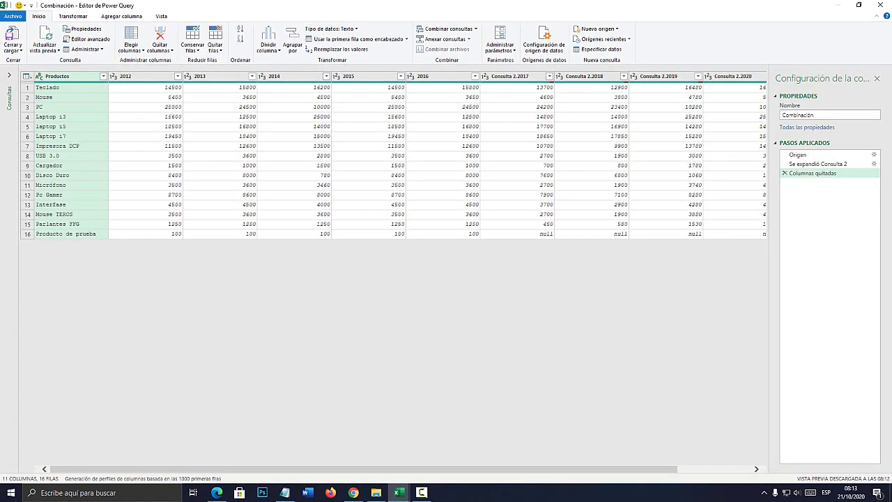
click(70, 233)
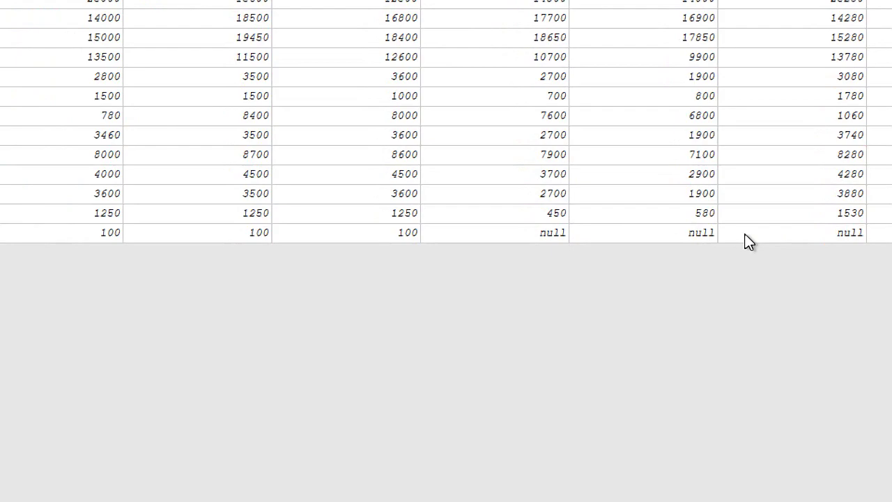
click(534, 233)
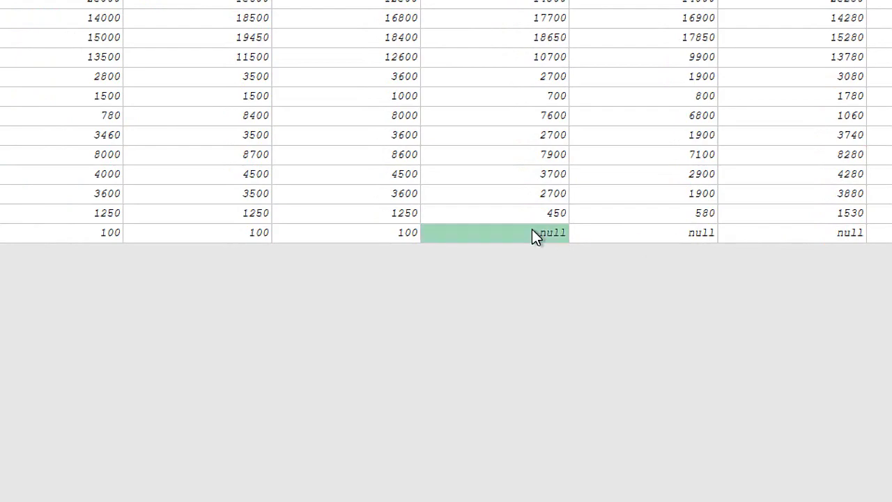
click(697, 232)
click(854, 233)
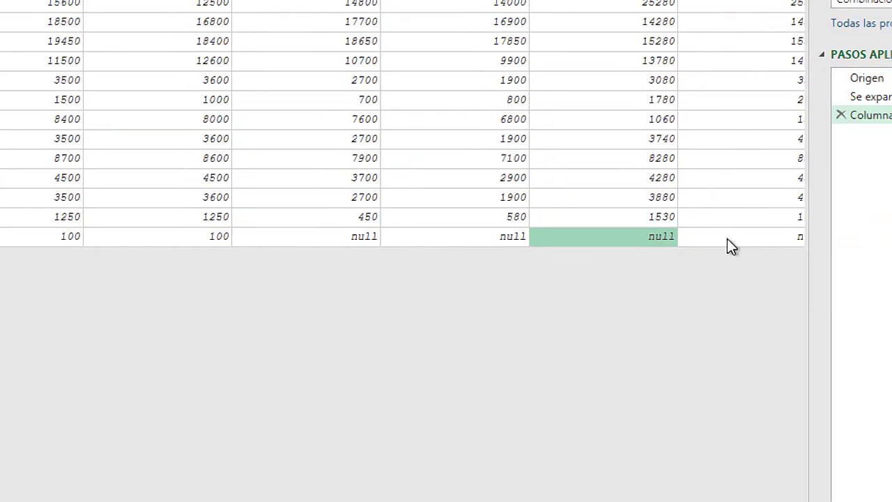
click(841, 233)
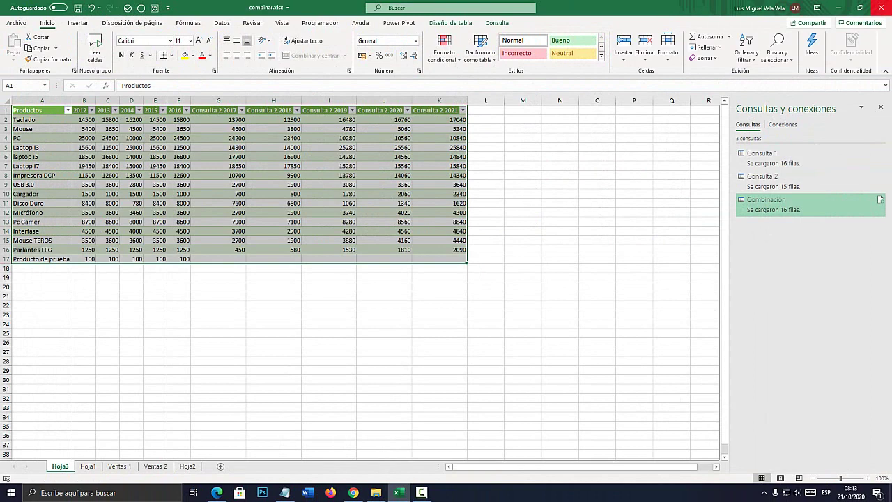
Close combinar.xlsx without saving and open anexar.xlsx from the cap 22 folder
click(880, 7)
click(446, 257)
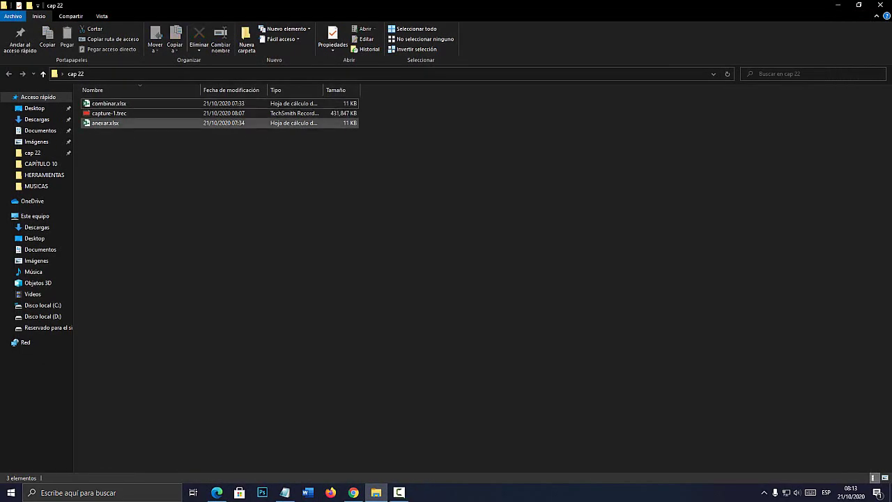
double_click(106, 124)
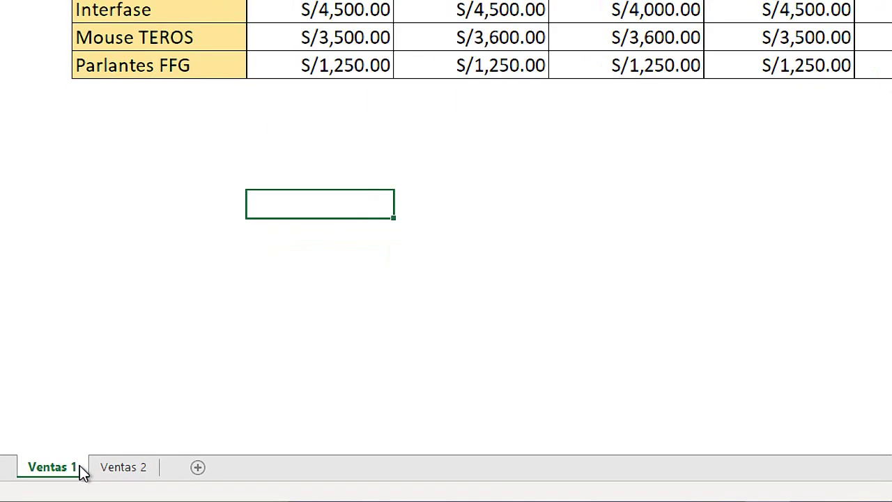
Compare the data tables on the Ventas 1 and Ventas 2 sheets of anexar.xlsx
click(98, 467)
click(76, 466)
click(99, 468)
click(74, 475)
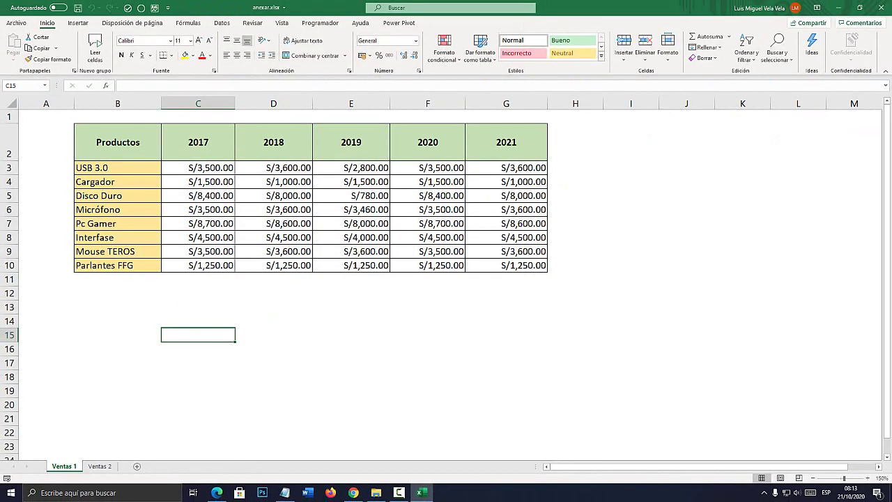
drag(117, 167, 506, 265)
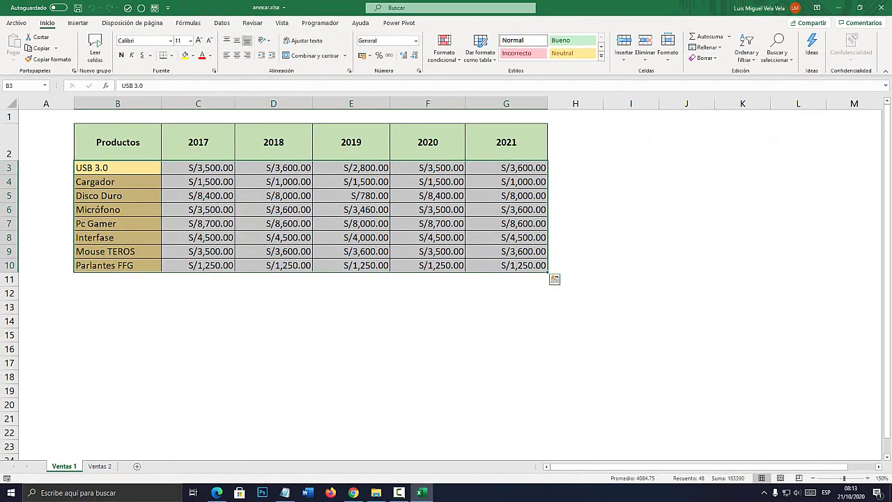
click(99, 466)
drag(122, 162, 474, 247)
drag(352, 316, 352, 302)
Check the 2017 to 2021 year columns on the Ventas 2 sheet against those on Ventas 1
click(219, 139)
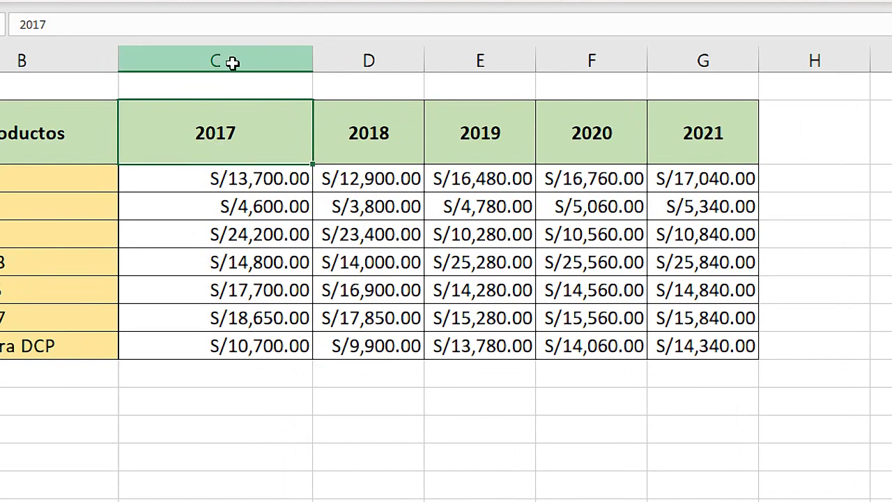
click(228, 104)
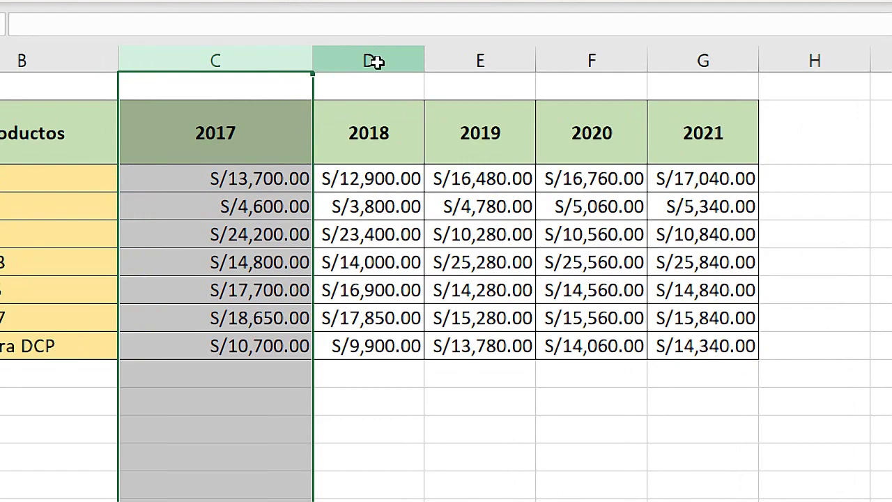
click(374, 61)
click(488, 59)
click(631, 59)
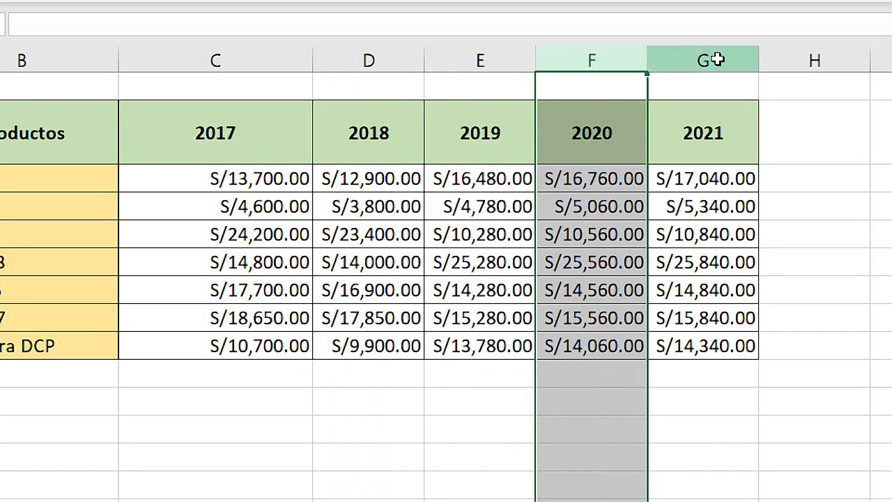
click(717, 60)
click(64, 466)
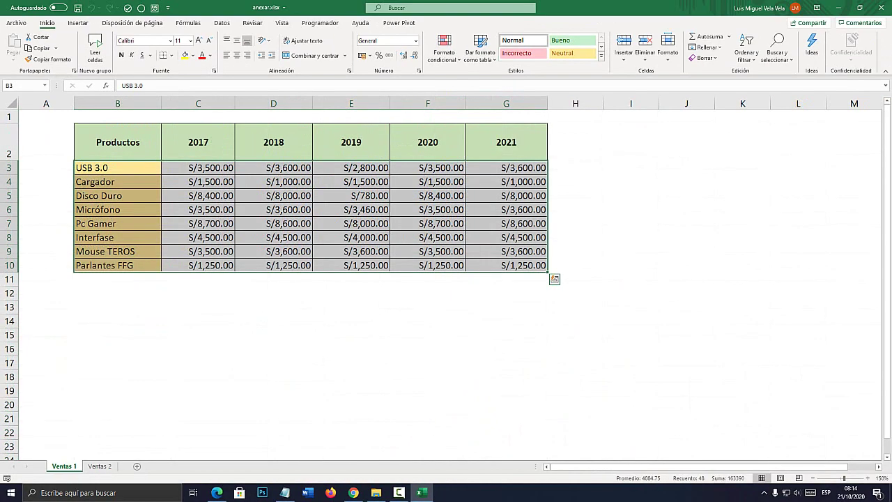
click(198, 103)
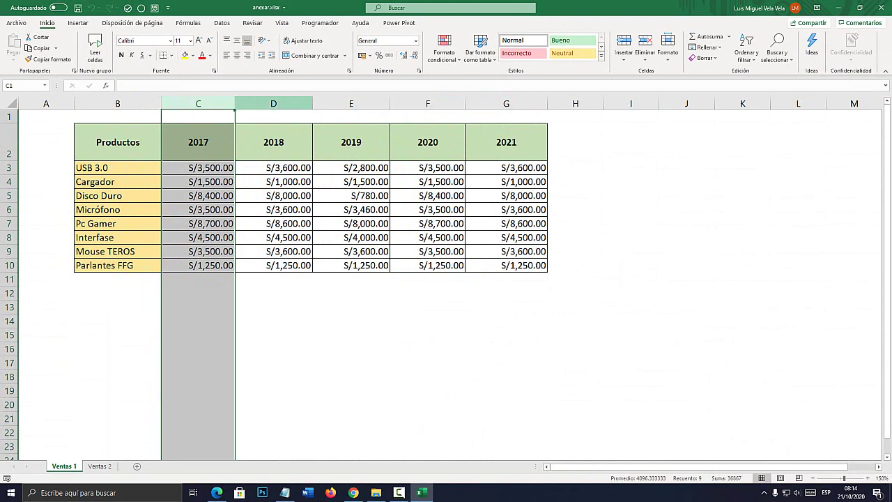
click(273, 103)
click(351, 103)
click(428, 103)
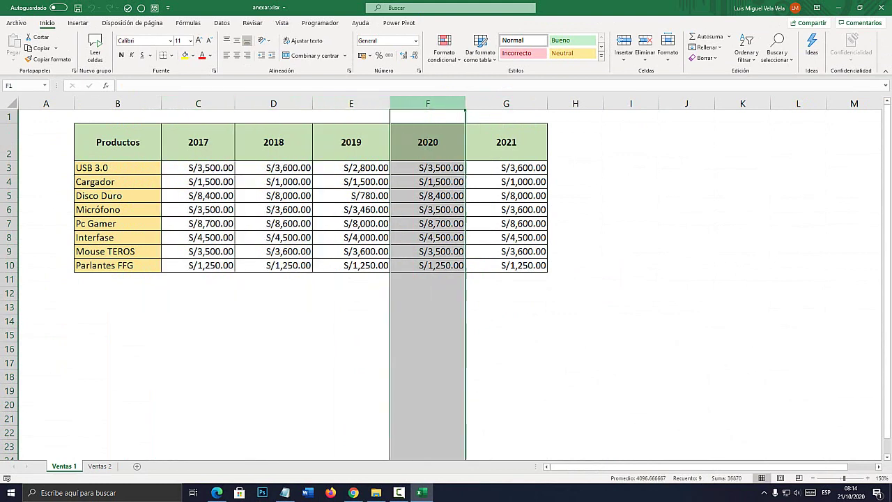
click(506, 103)
Compare the product names in the Productos columns of the Ventas 1 and Ventas 2 tables
drag(117, 143, 506, 264)
click(100, 465)
drag(123, 139, 463, 246)
click(123, 162)
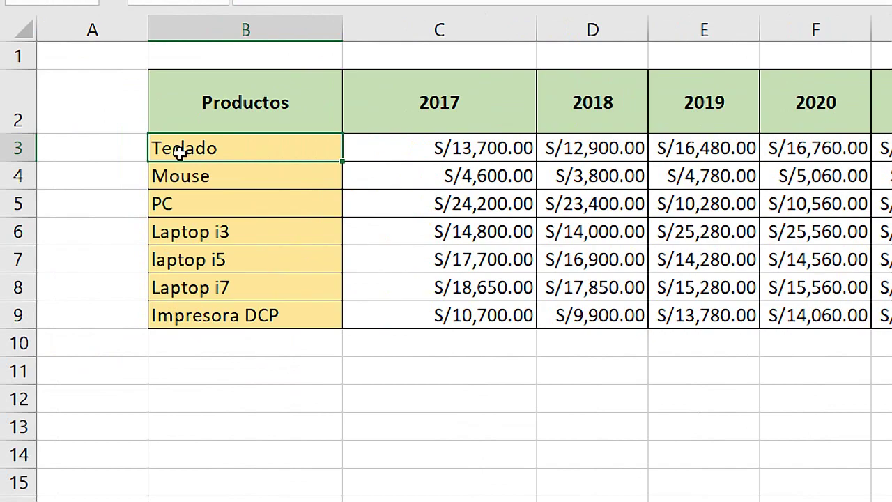
click(175, 174)
click(175, 203)
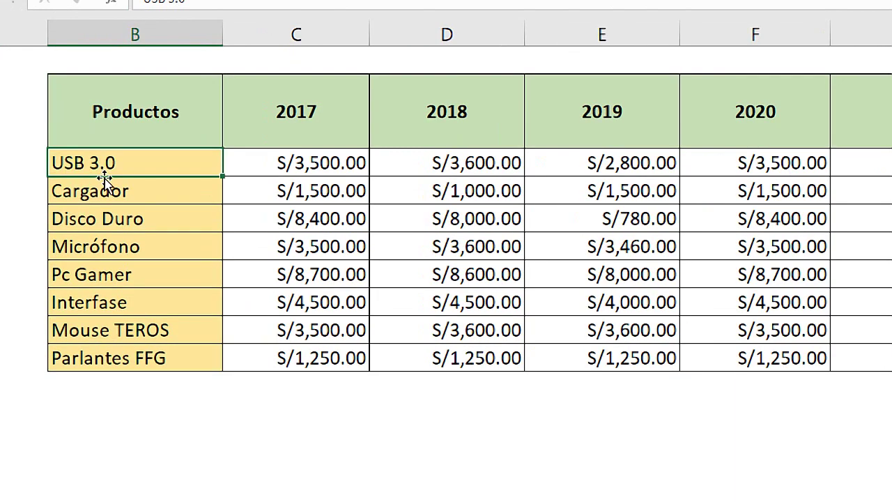
click(103, 181)
click(103, 223)
click(104, 195)
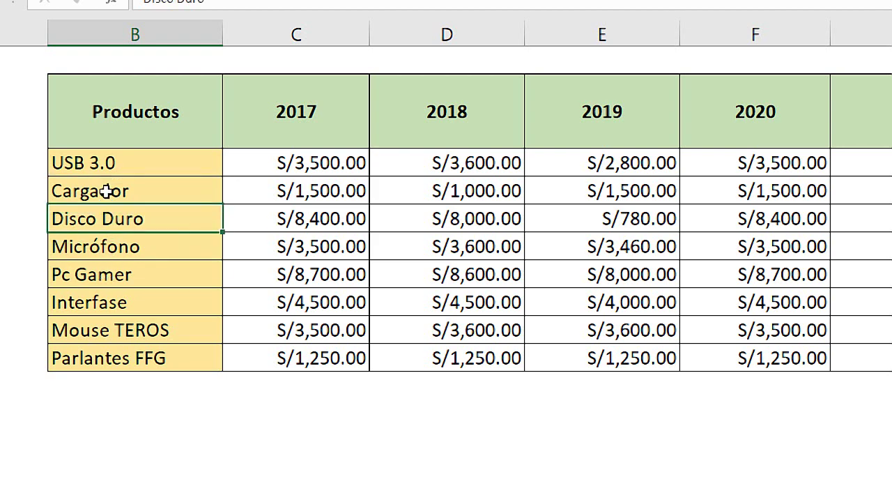
click(103, 163)
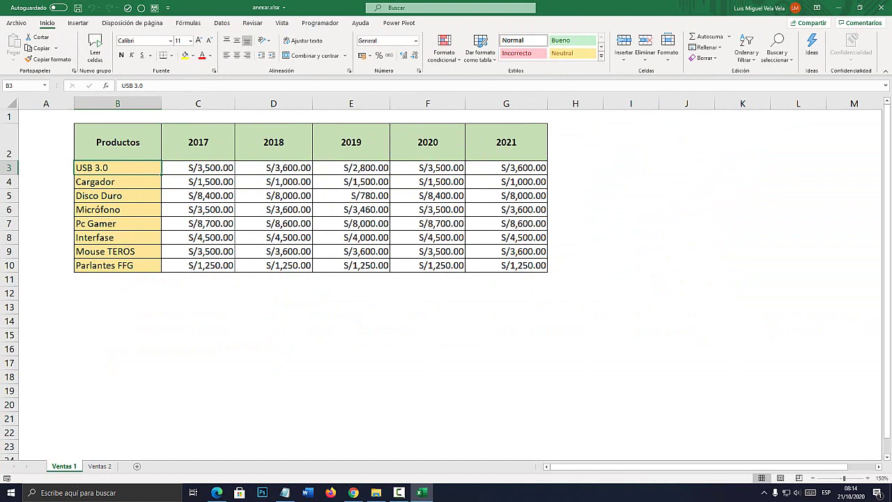
Create a Power Query query from range B2:G10 on Ventas 1, treating the first row as headers
drag(117, 143, 506, 265)
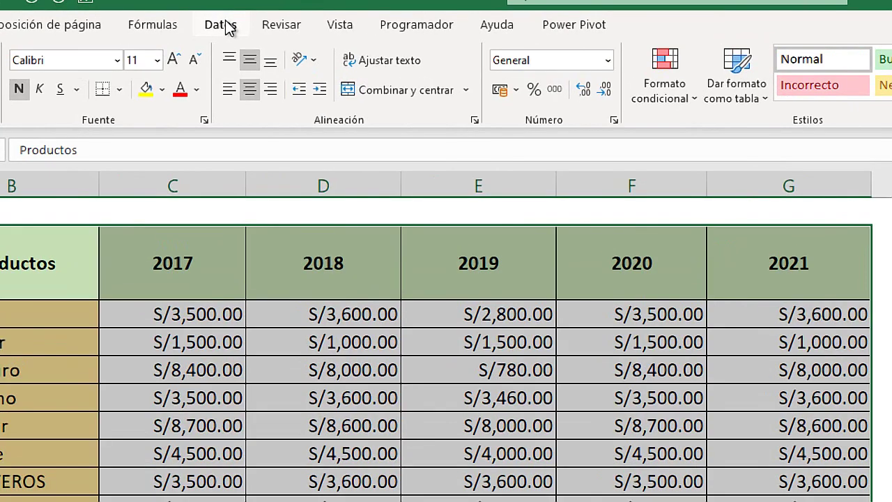
click(223, 23)
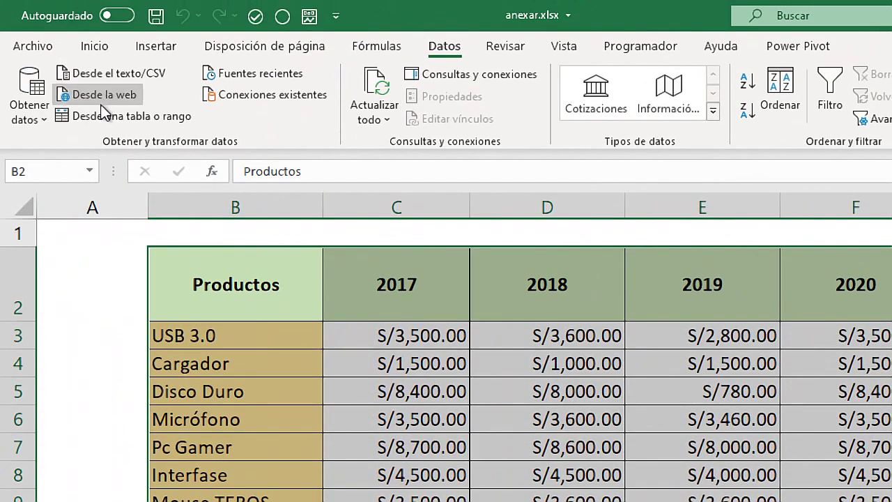
click(128, 116)
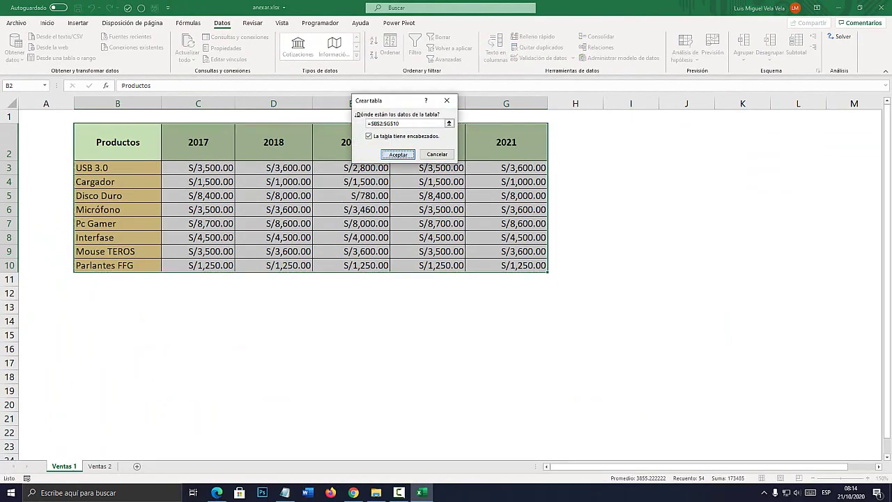
key(Return)
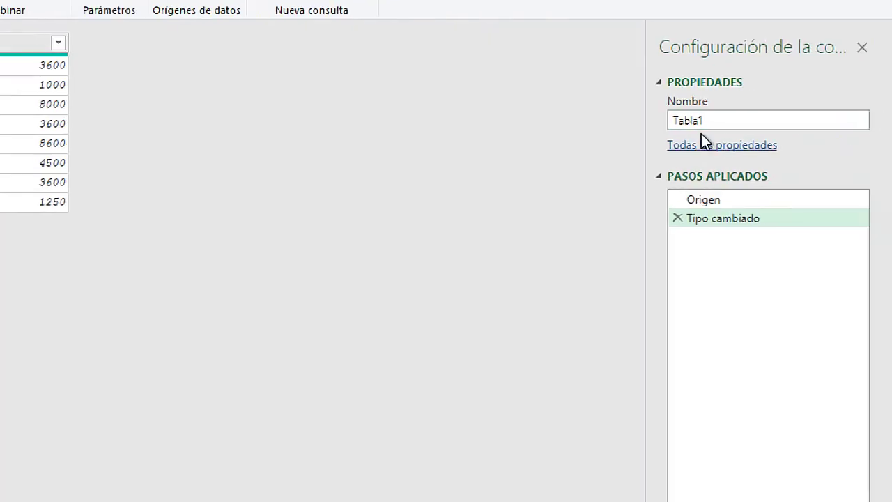
Rename the Ventas 1 query as Consulta 1 and close the query editor, keeping the changes
double_click(794, 117)
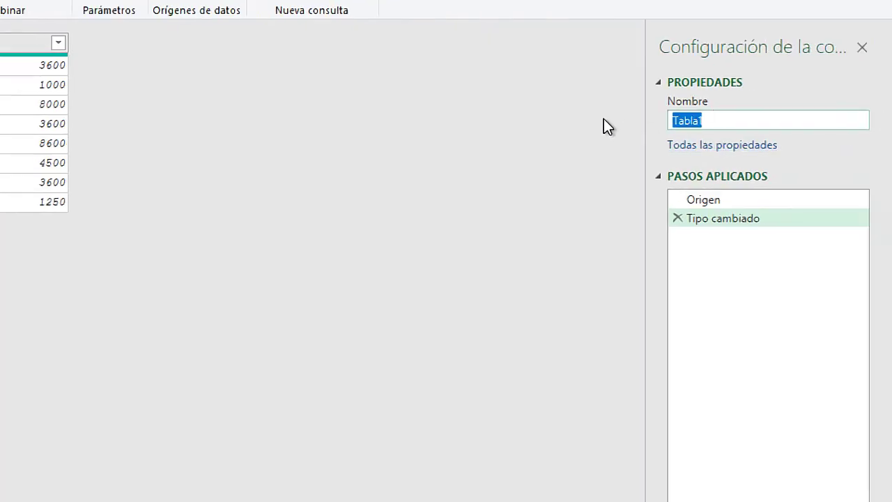
text(Consulta 1)
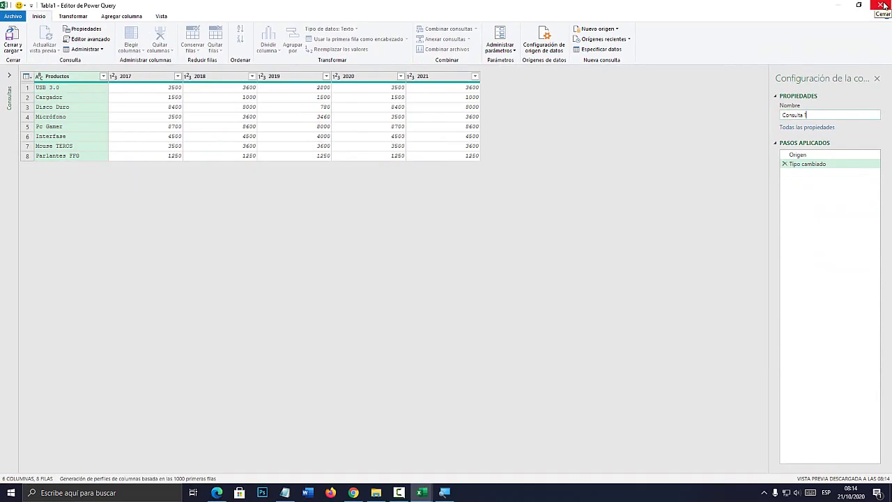
click(881, 5)
click(452, 259)
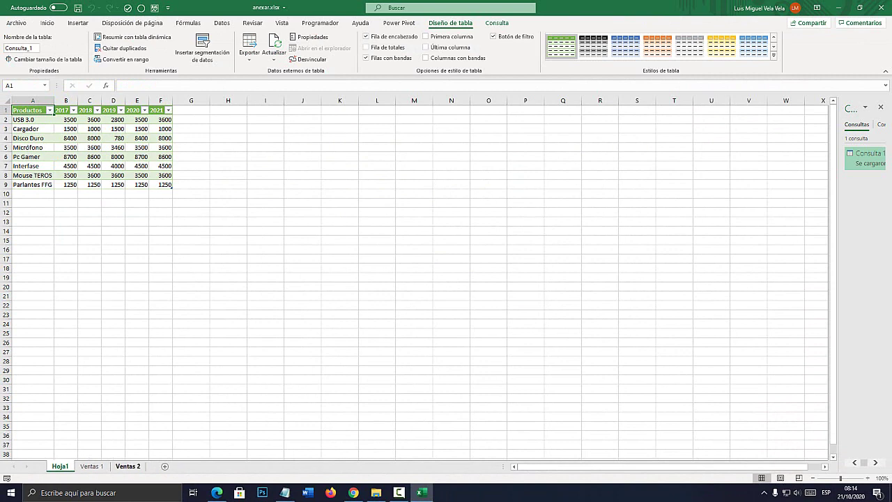
Create a Power Query query from range B2:G9 on Ventas 2, treating the first row as headers
click(127, 465)
drag(123, 139, 464, 246)
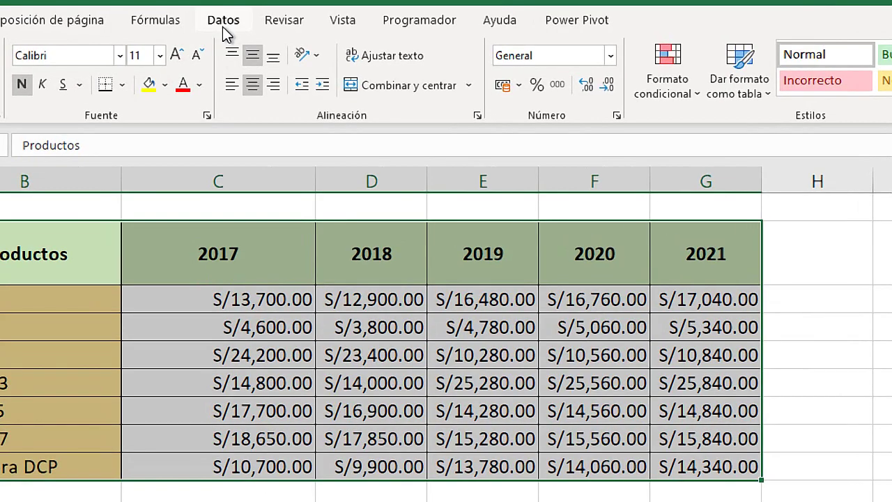
click(222, 24)
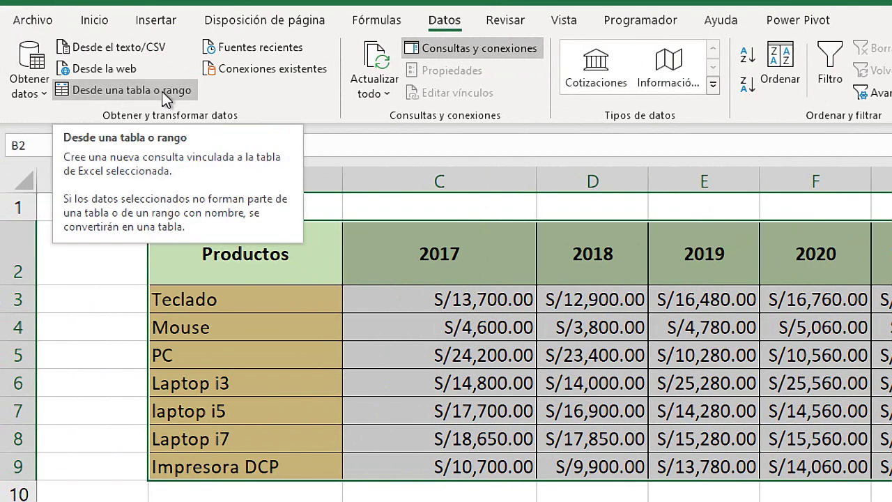
click(163, 92)
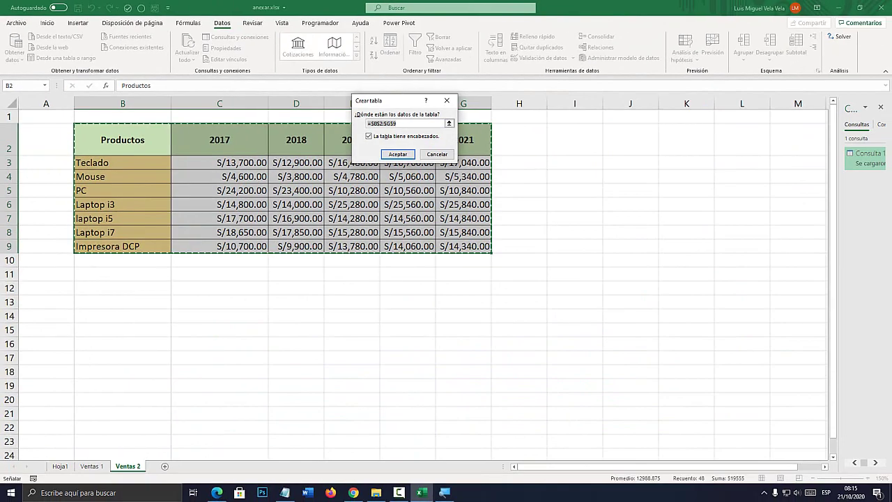
key(Return)
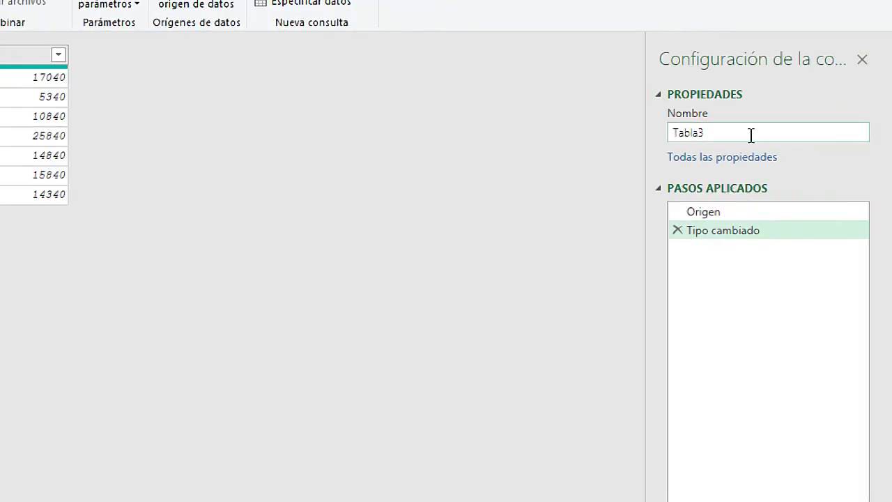
Rename the Ventas 2 query as Consulta 2 and close the query editor, keeping the changes
double_click(821, 114)
text(Consulta 2)
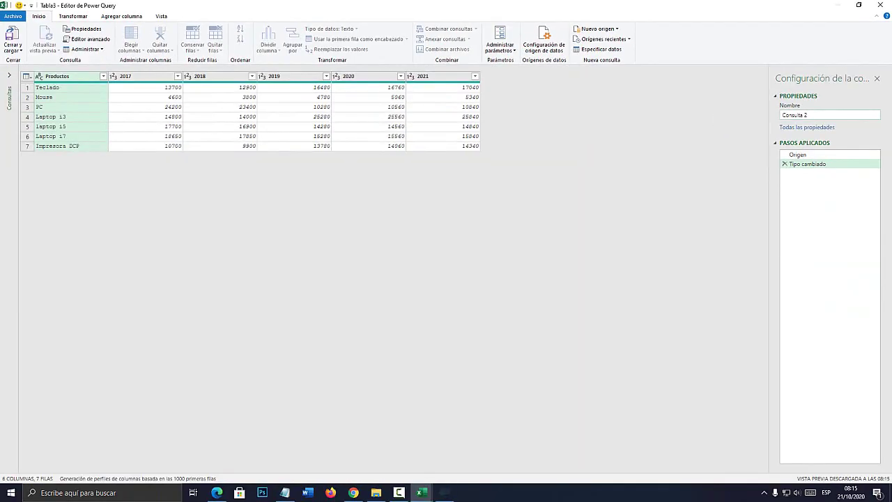
click(880, 5)
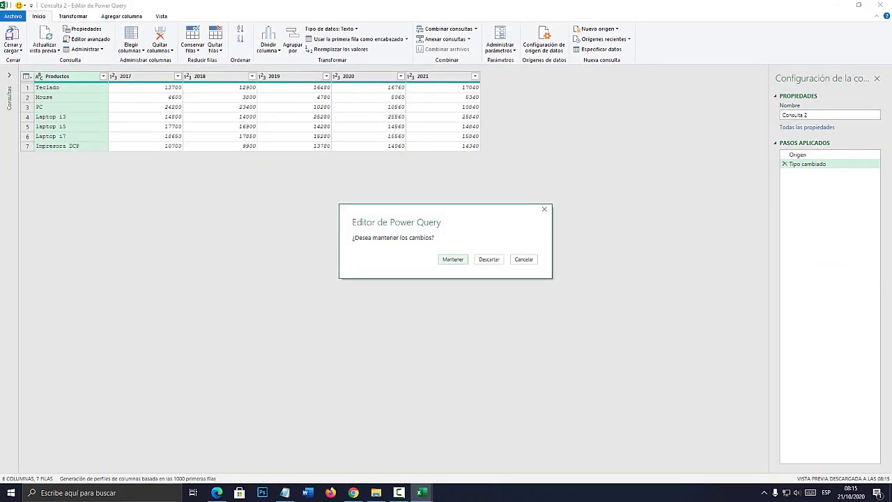
key(Return)
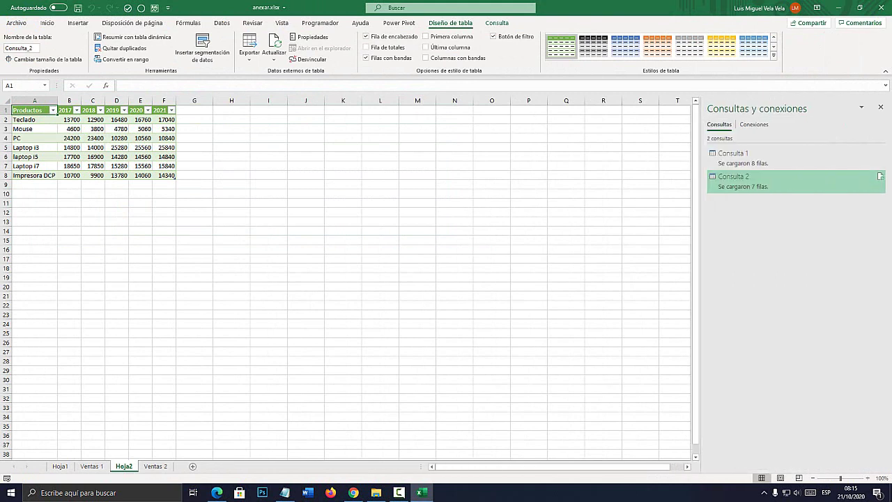
Review the Consulta 1 and Consulta 2 entries in the workbook's list of queries
mouse_move(767, 157)
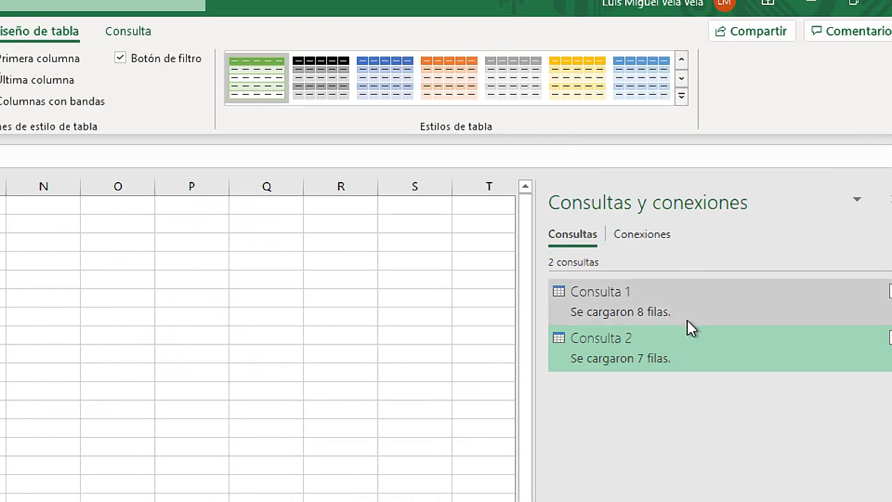
click(756, 181)
click(634, 336)
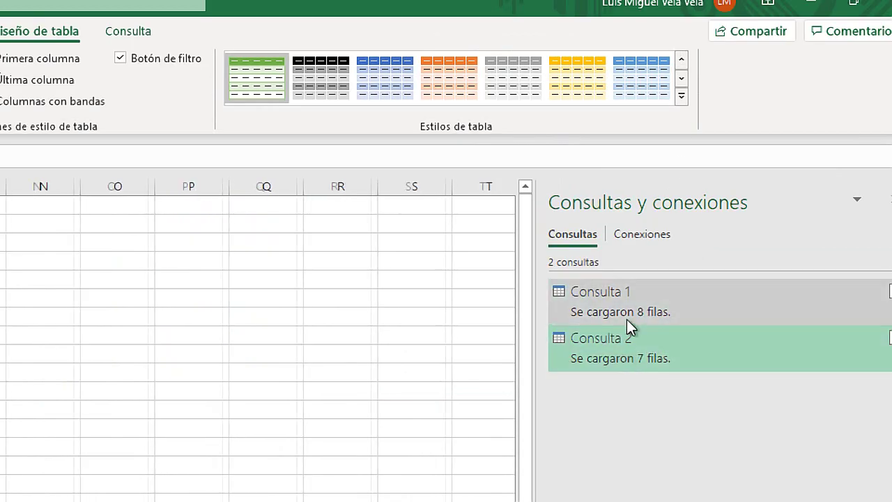
Append two tables in a new query, with Consulta 1 as the first table and Consulta 2 as the second
click(626, 317)
click(633, 337)
click(632, 296)
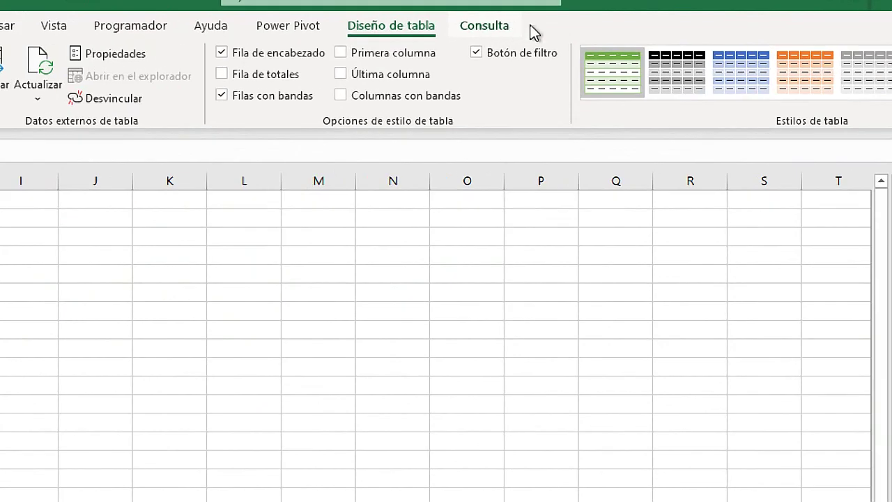
click(495, 24)
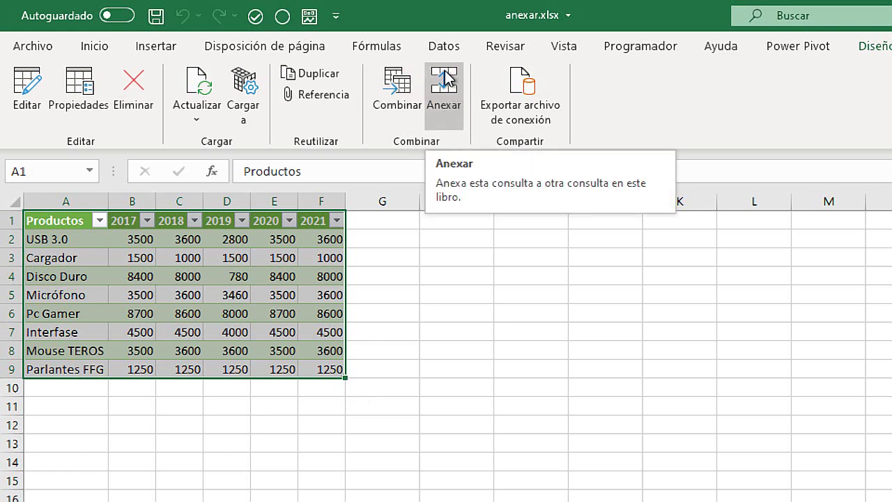
click(444, 96)
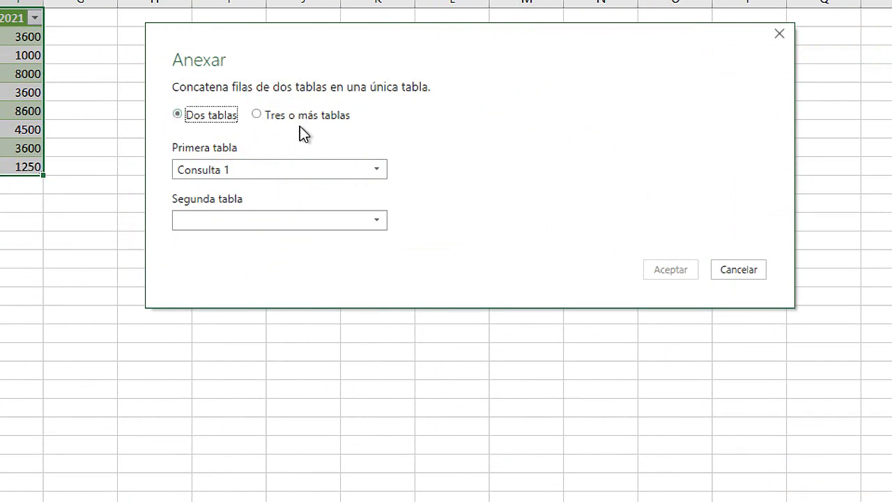
click(256, 114)
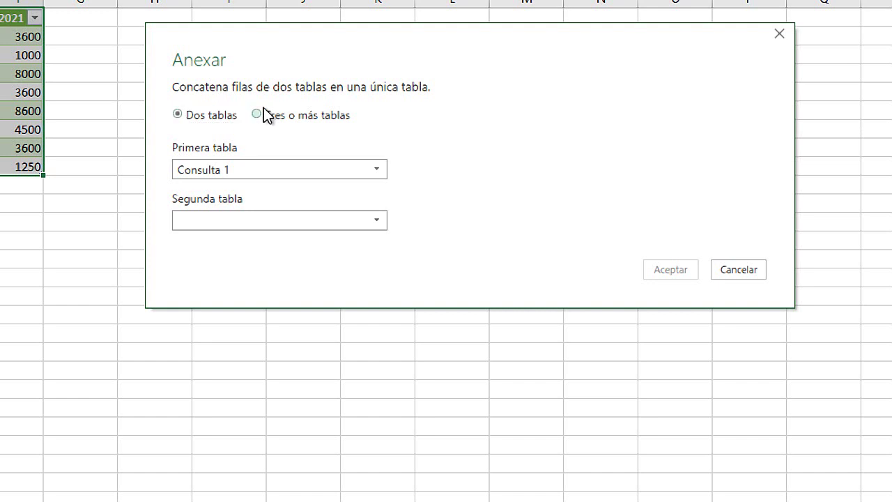
click(178, 116)
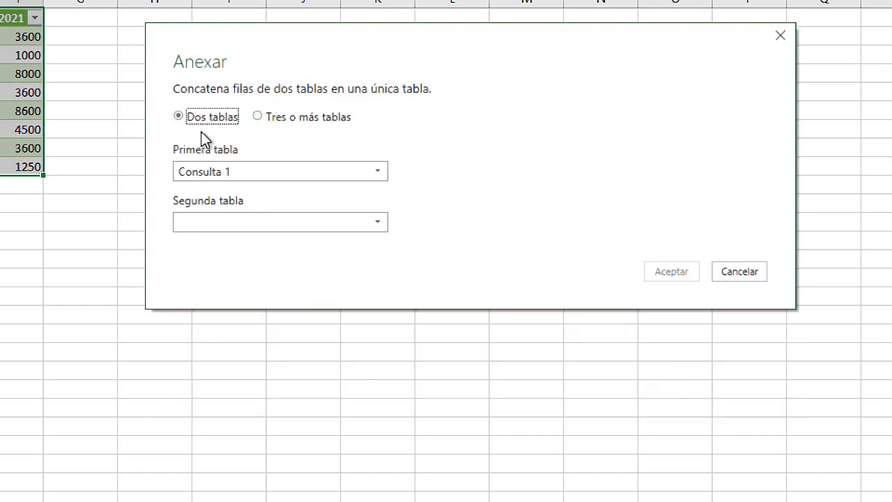
click(240, 170)
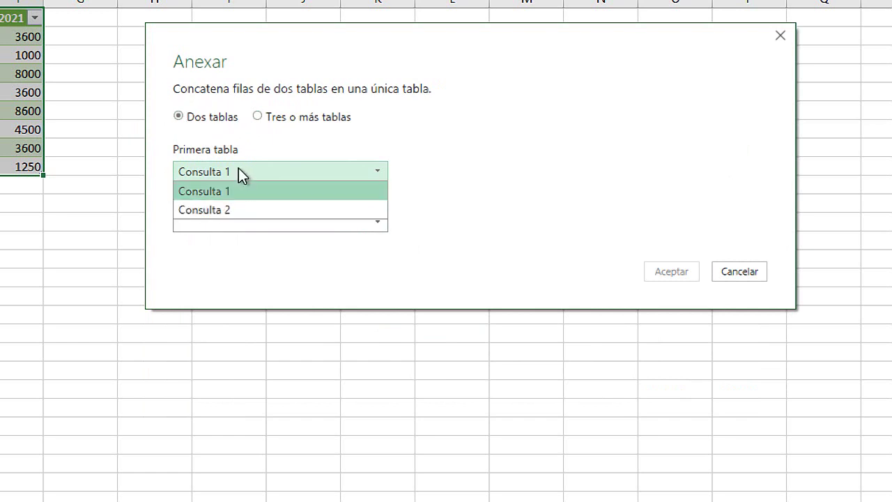
click(221, 192)
click(229, 222)
click(227, 260)
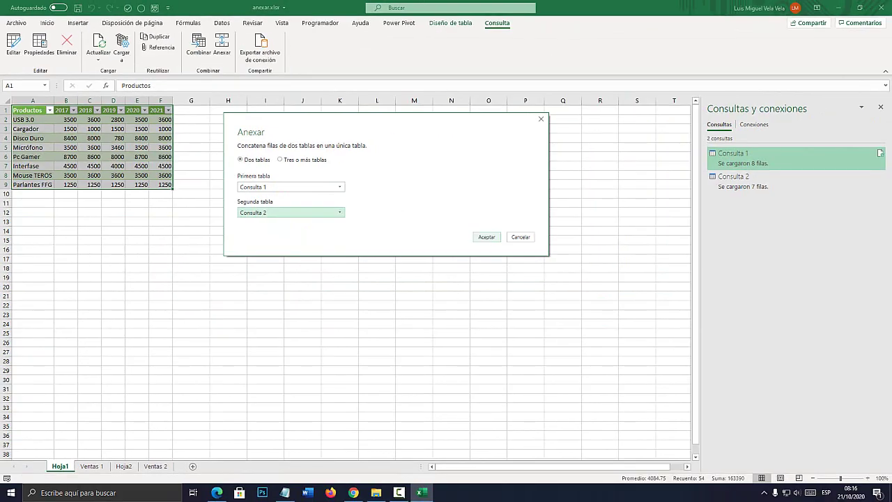
click(670, 272)
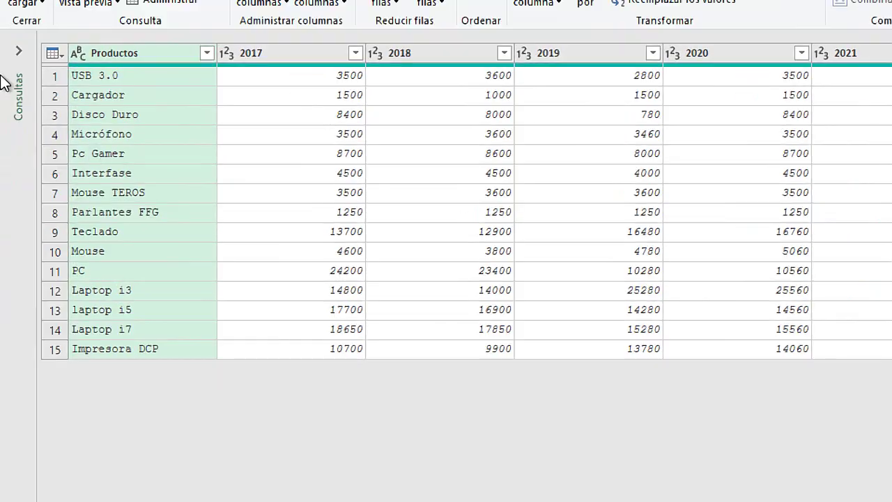
Examine the product rows of the appended query, from USB 3.0 through Impresora DCP
click(52, 89)
click(114, 100)
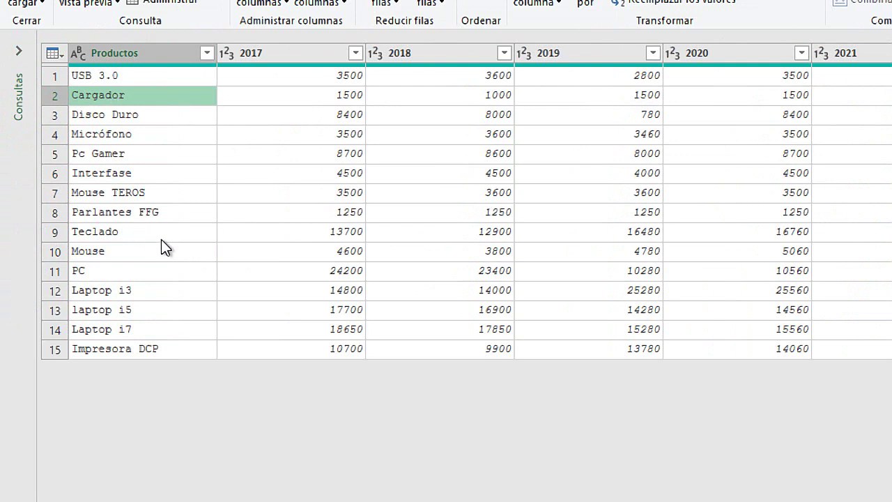
click(108, 352)
click(107, 330)
click(102, 292)
click(94, 234)
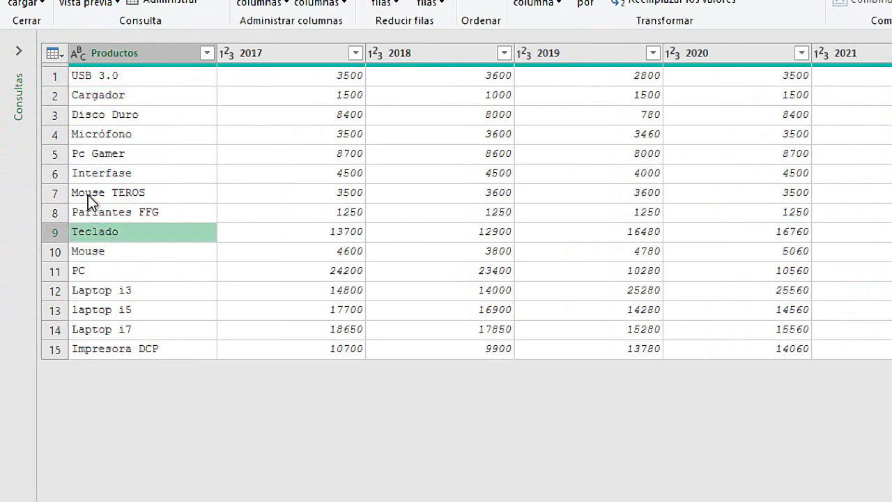
click(104, 80)
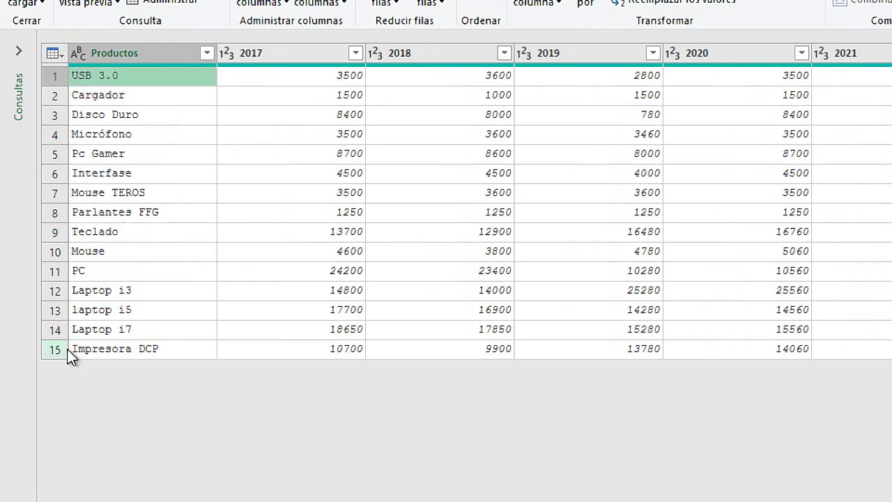
click(133, 47)
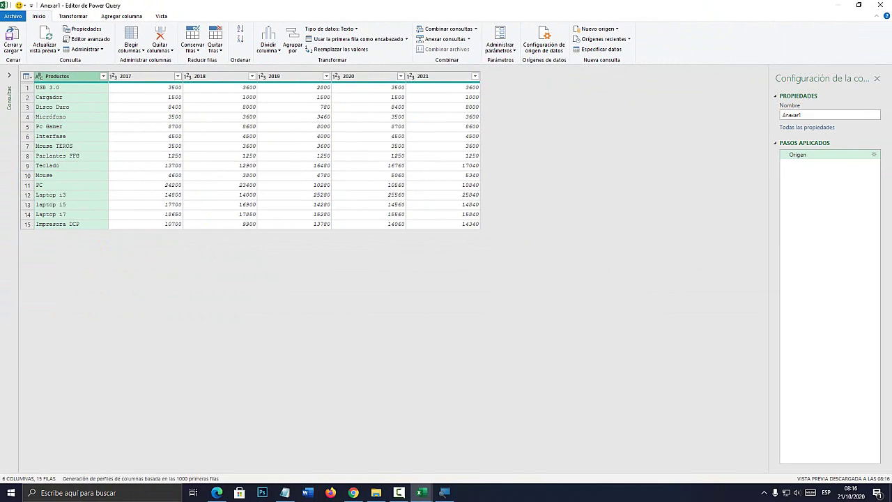
Close the query editor, keeping the changes so the appended query loads into the workbook
mouse_move(421, 492)
click(880, 5)
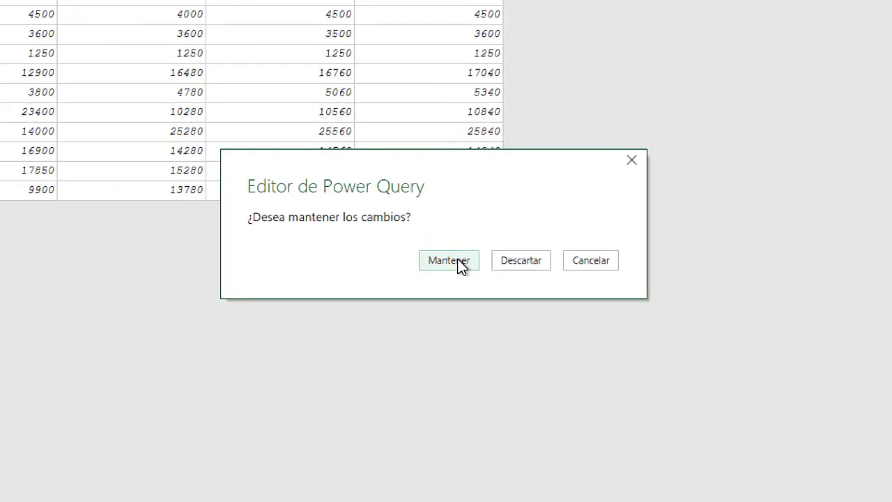
click(458, 261)
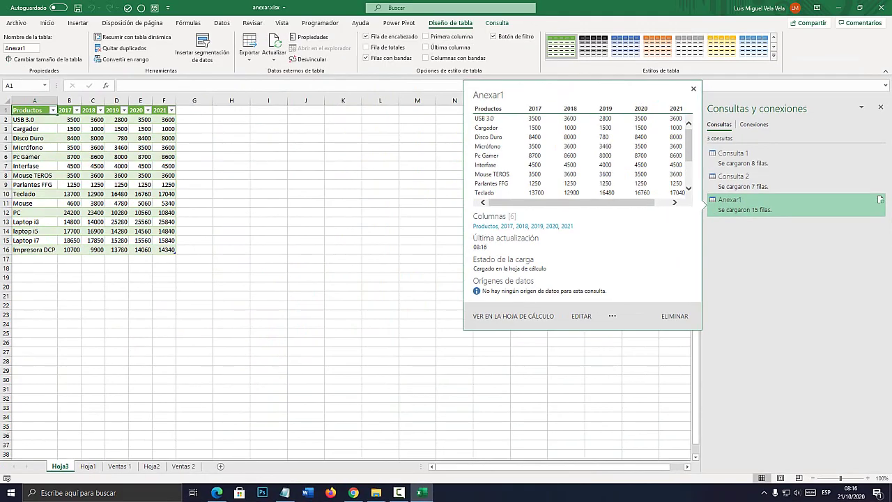
Review the product names in the source tables on Ventas 1 and Ventas 2
click(119, 465)
click(46, 195)
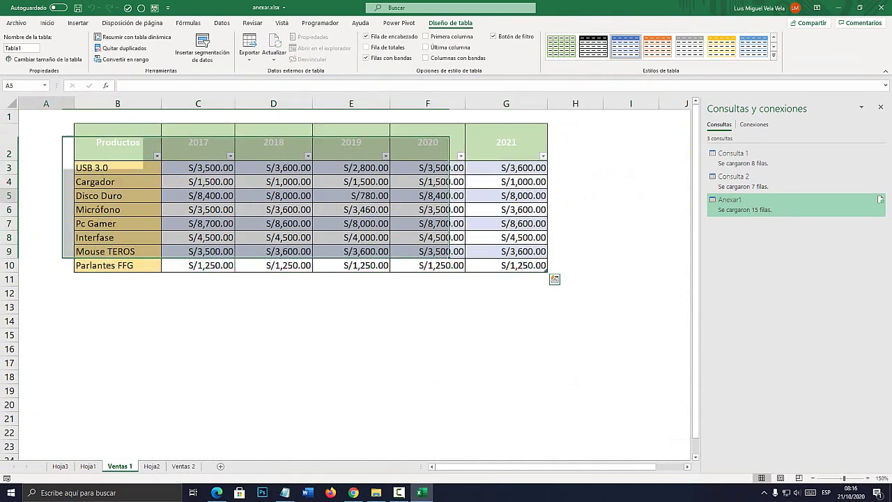
drag(117, 167, 111, 264)
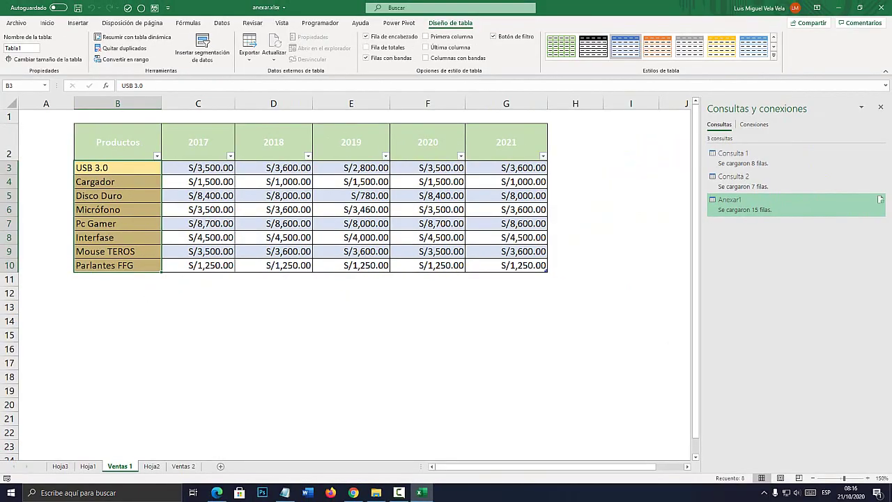
click(183, 466)
click(123, 163)
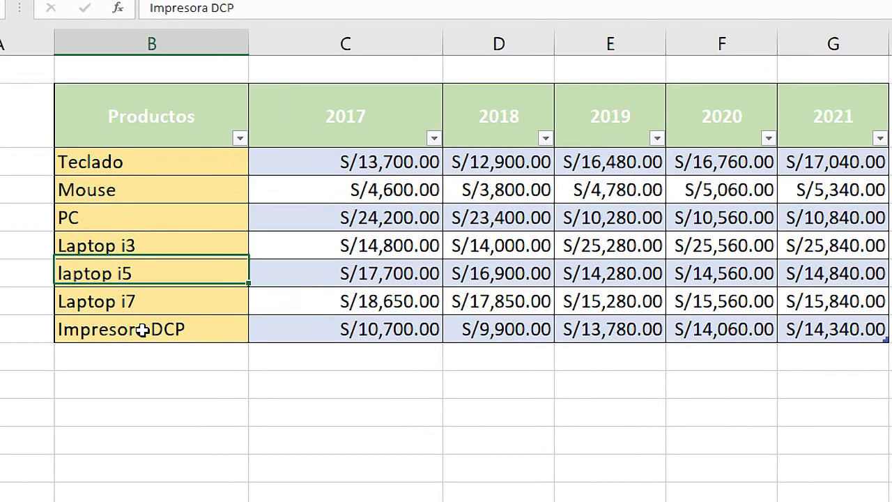
drag(118, 247, 114, 161)
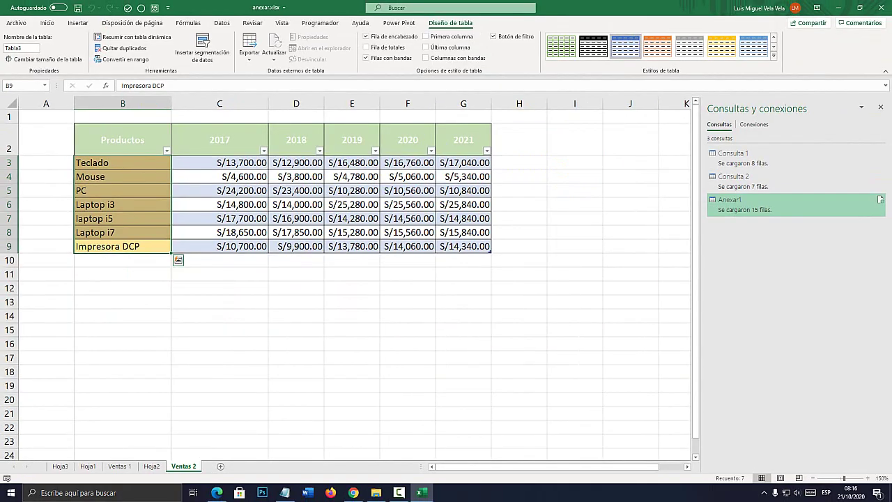
Extend the Ventas 2 table with a new column headed 2022 in cell H2
click(518, 139)
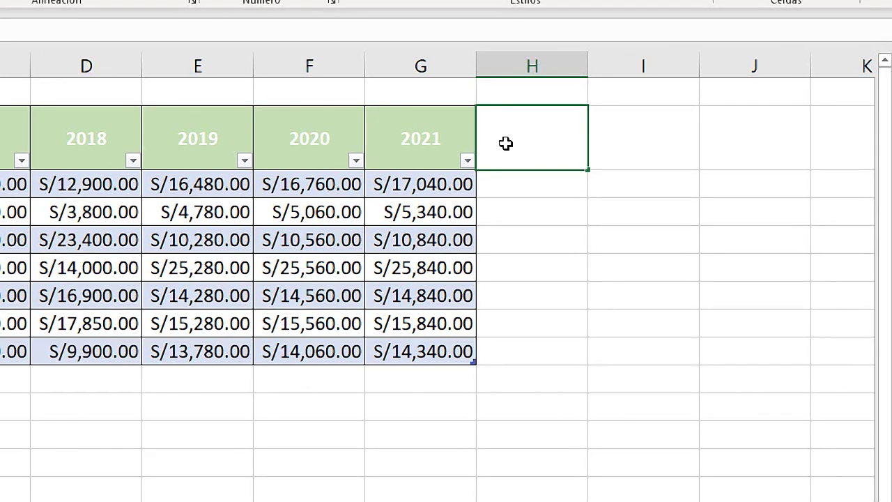
text(2022)
key(Return)
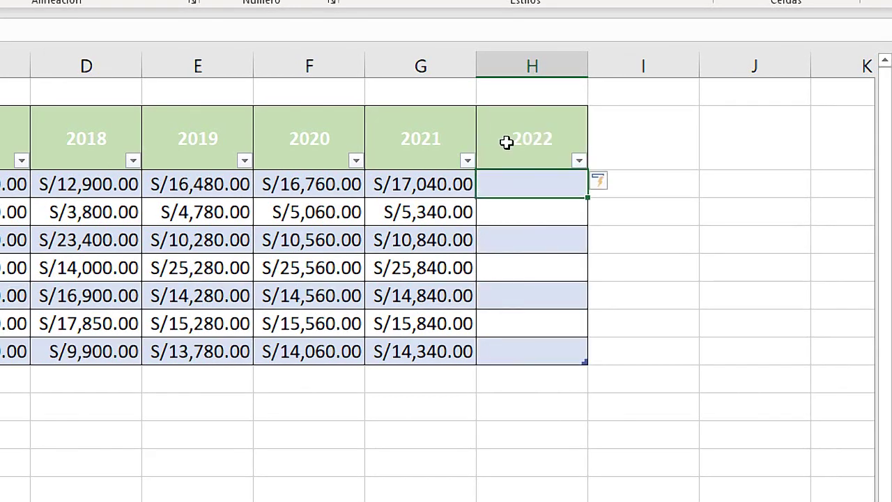
Fill the 2022 column of the Ventas 2 table with 100 for every product, from H3 to H9
text(100)
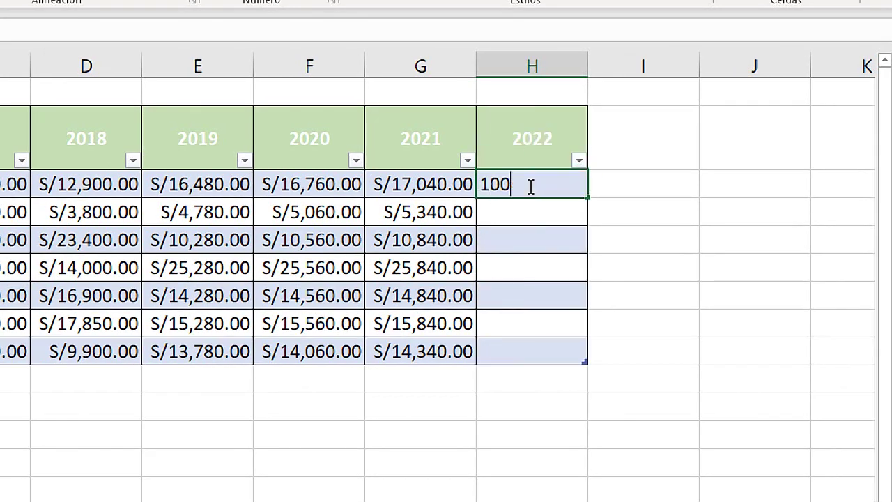
key(Return)
text(100)
key(Return)
text(100)
key(Return)
text(100)
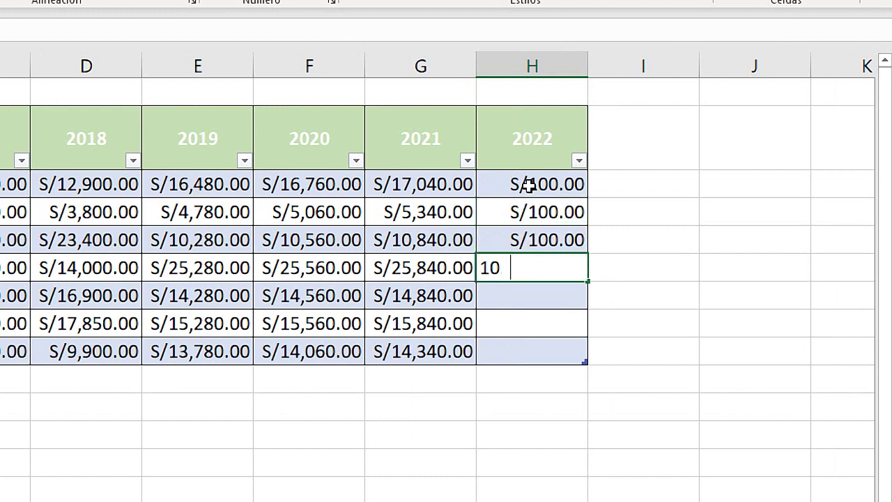
key(Return)
text(100)
key(Return)
text(100)
key(Return)
text(100)
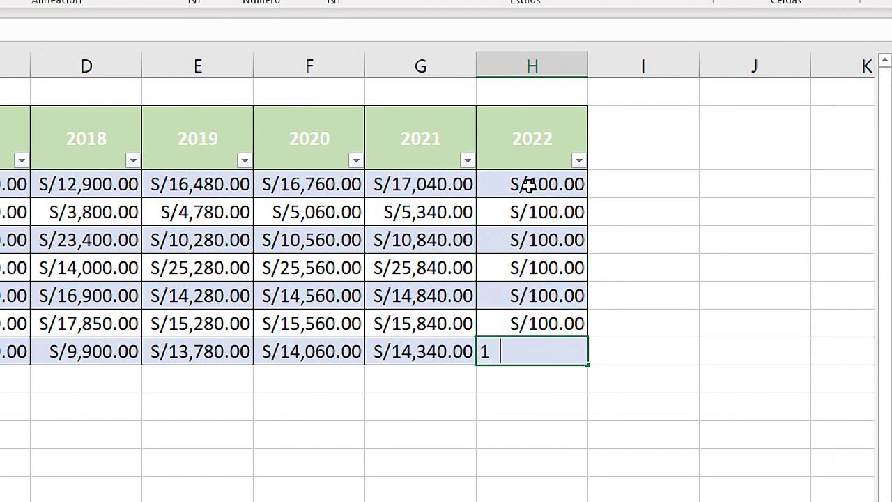
key(Return)
Compare the last year columns of the Ventas 1 and Ventas 2 tables
drag(530, 184, 530, 351)
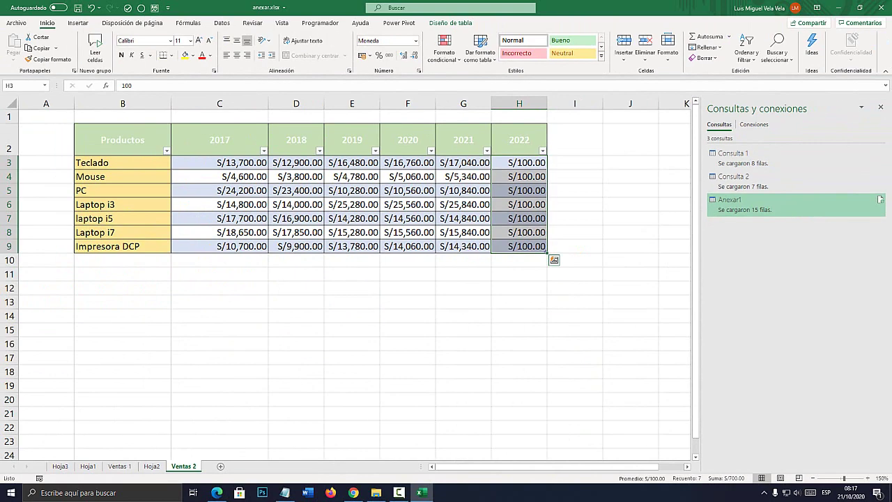
click(120, 465)
click(506, 181)
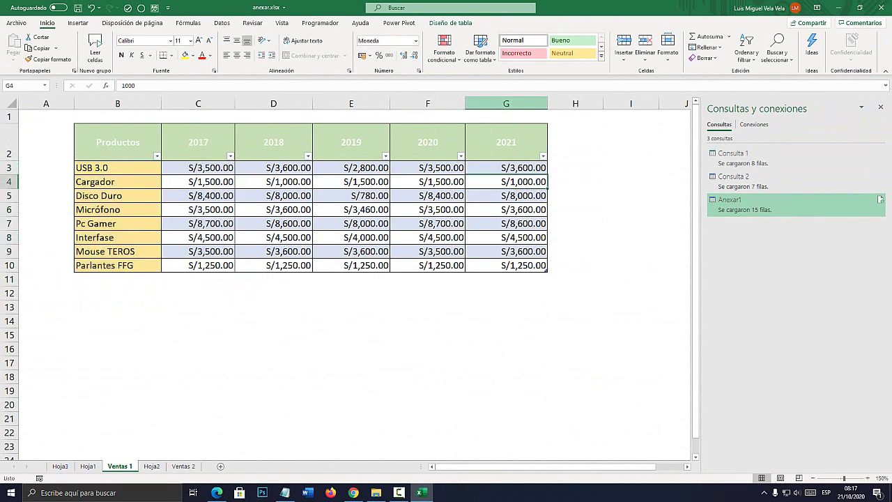
click(517, 103)
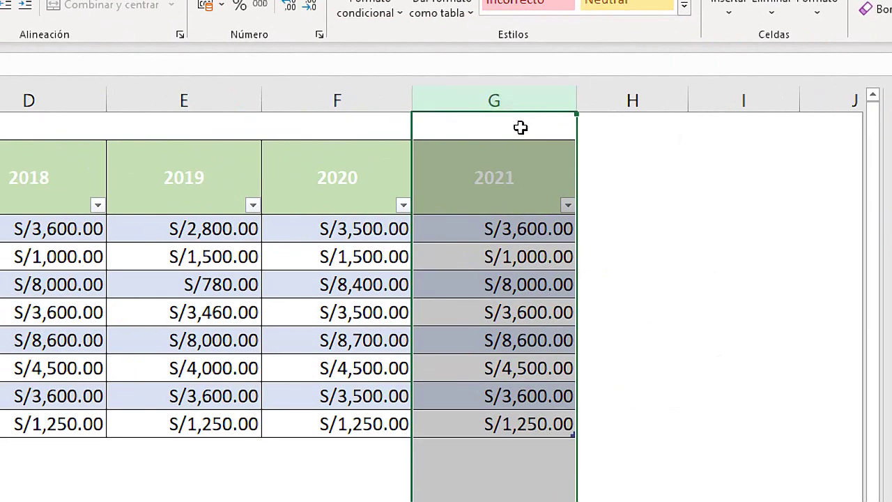
click(517, 125)
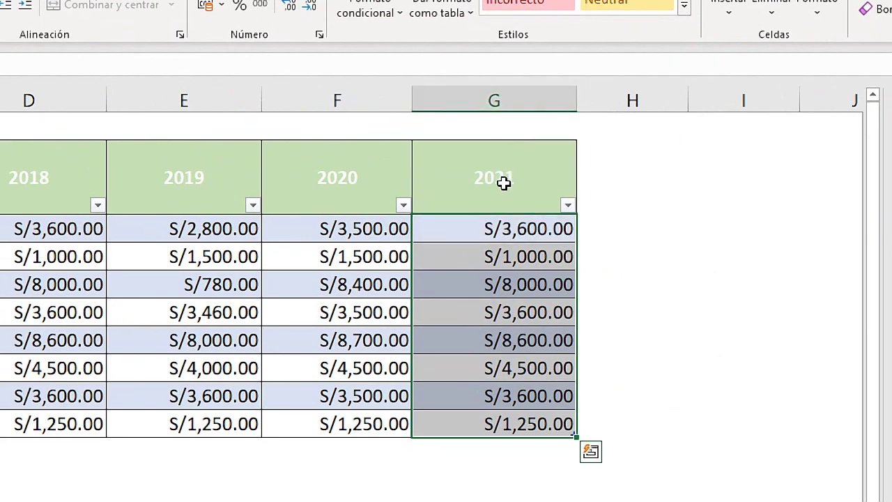
click(504, 182)
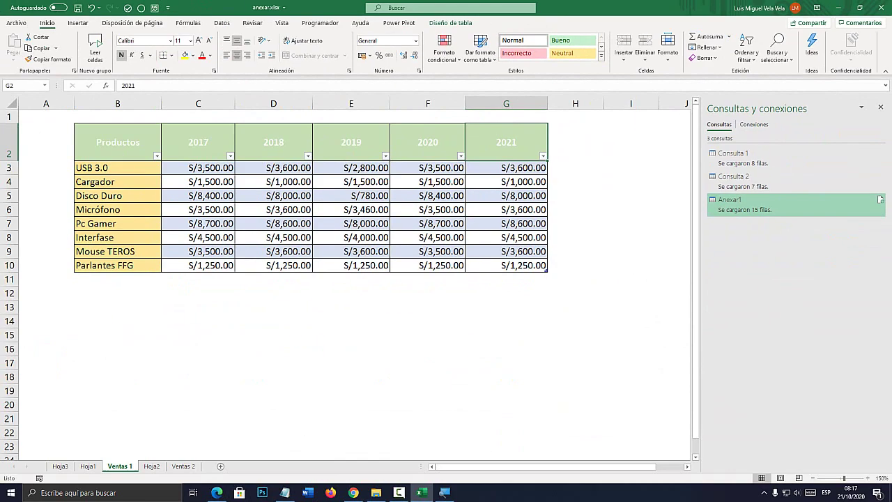
click(183, 465)
click(519, 103)
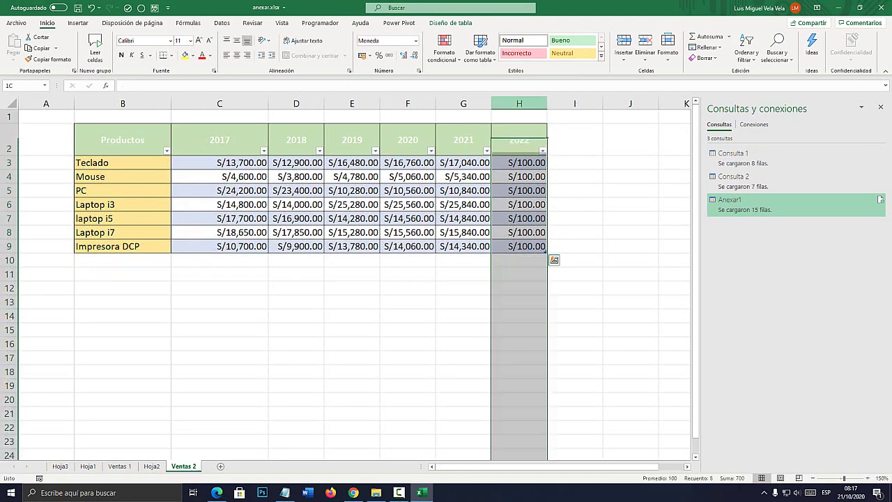
click(518, 162)
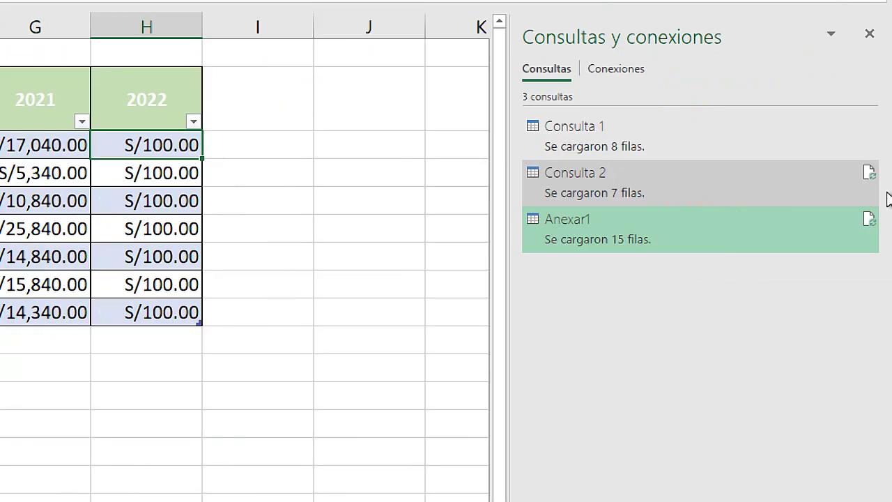
Refresh Consulta 1 and Consulta 2 to load the current data from their source tables
click(614, 133)
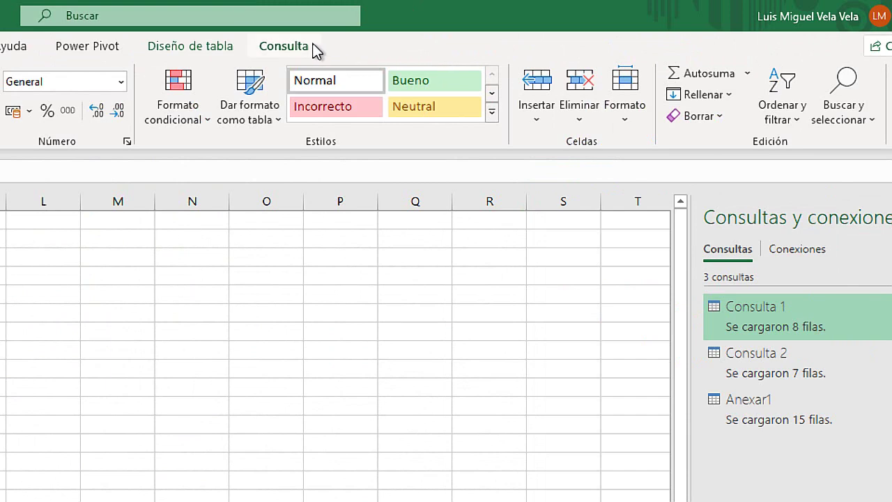
click(498, 23)
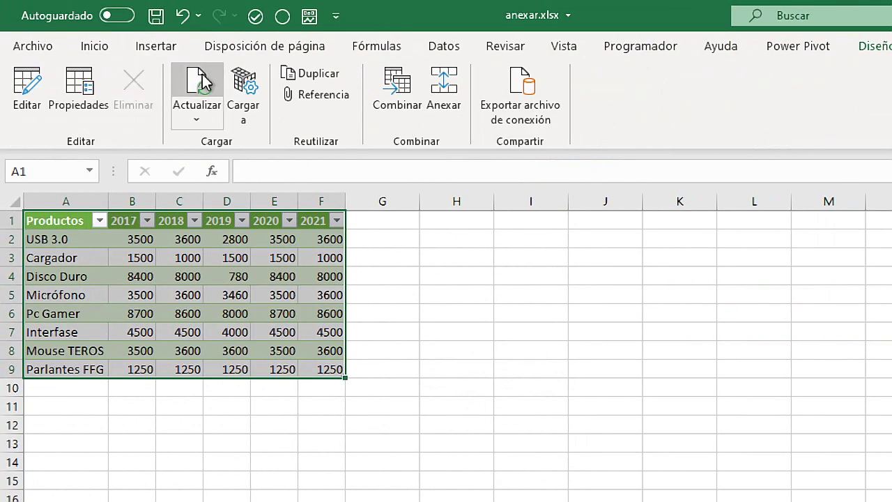
click(203, 82)
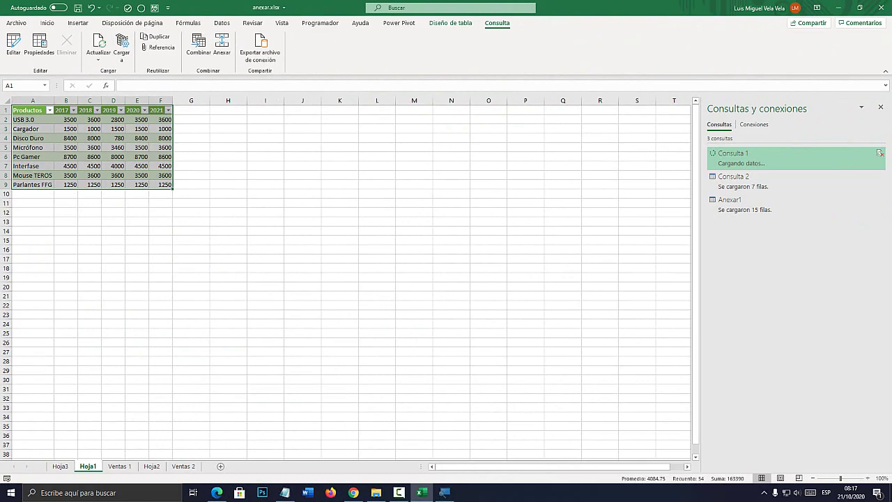
click(796, 181)
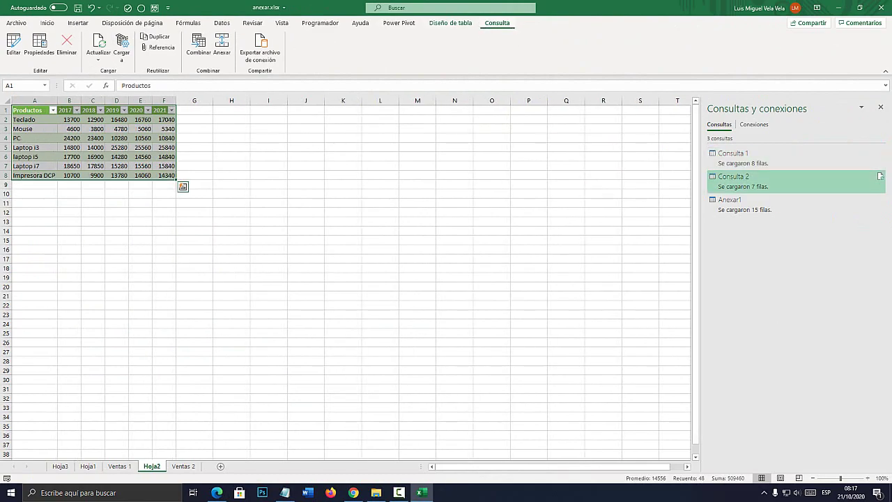
click(99, 43)
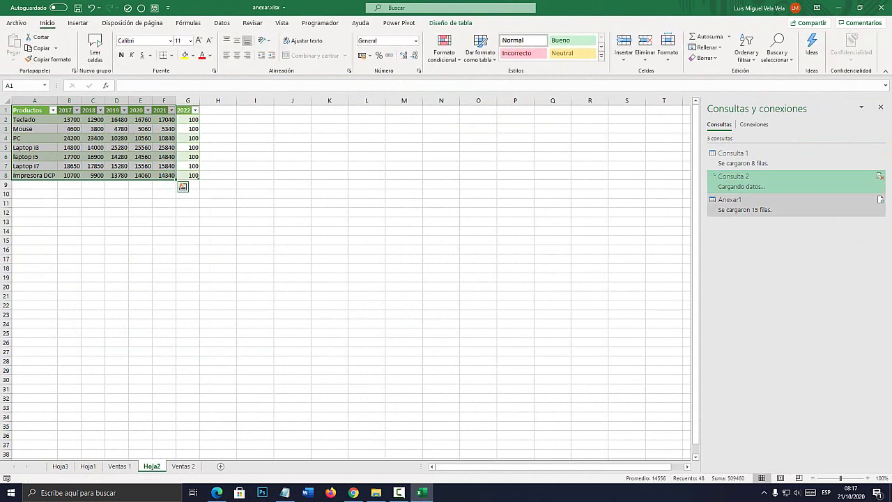
Refresh the Anexar1 query to bring in the current data from Consulta 1 and Consulta 2
click(796, 204)
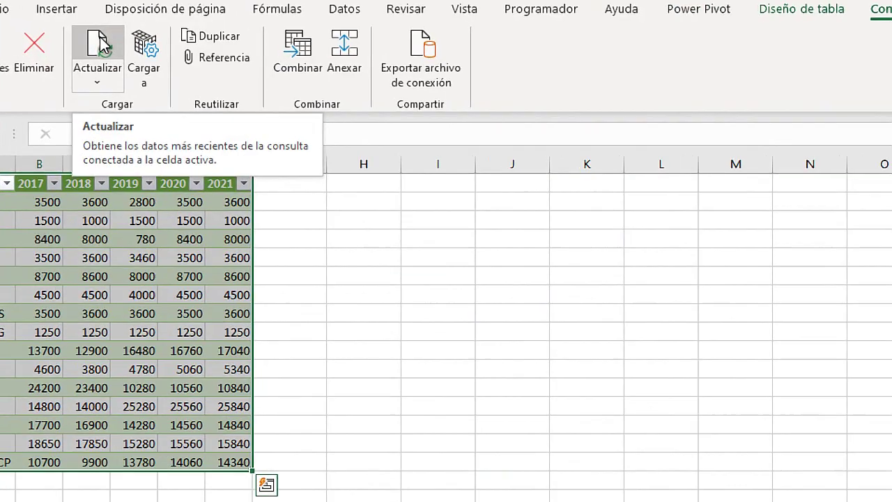
click(99, 43)
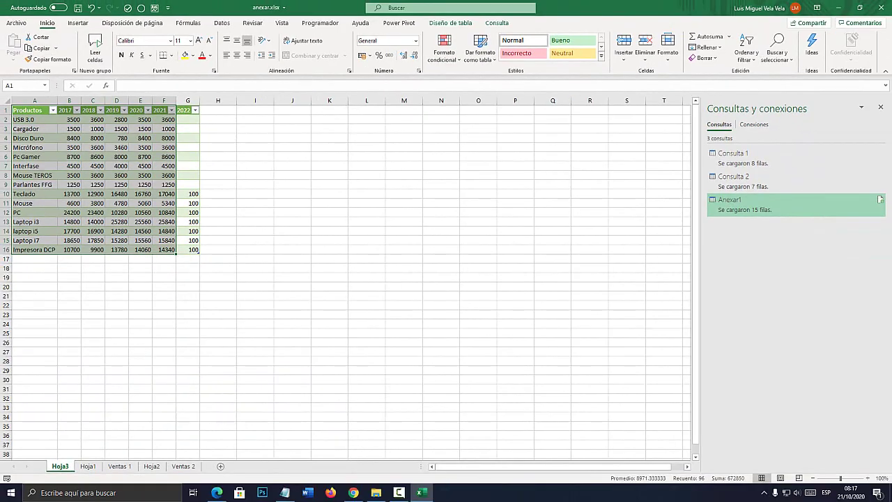
Examine the 2022 column of the appended table, comparing the Consulta 1 products with the Consulta 2 products from Teclado to Impresora DCP
mouse_move(840, 478)
mouse_down()
mouse_move(856, 479)
mouse_move(849, 478)
mouse_up()
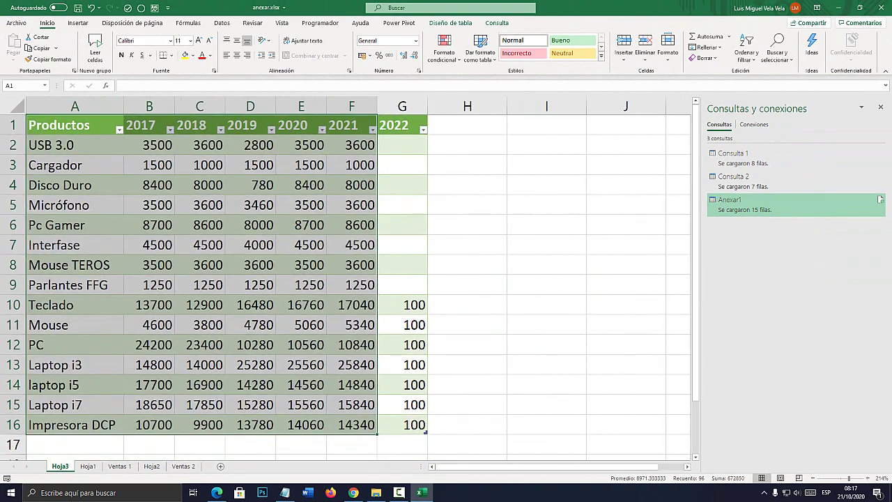
click(813, 478)
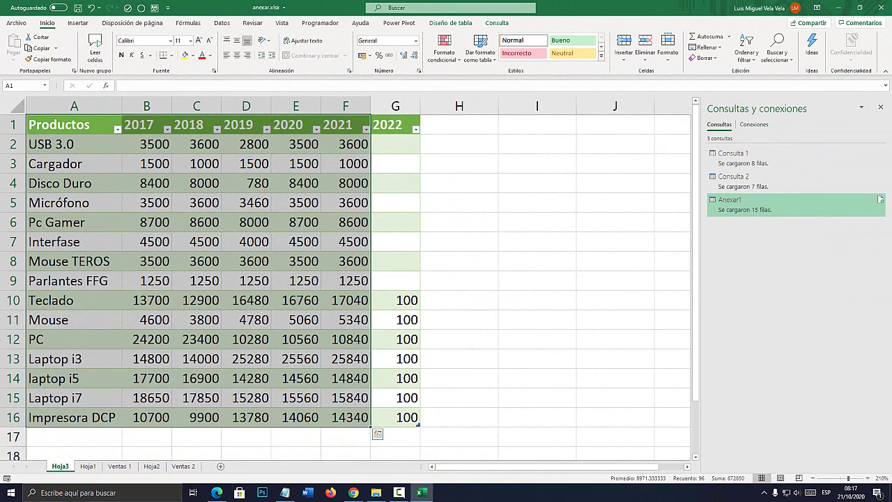
click(459, 280)
click(395, 105)
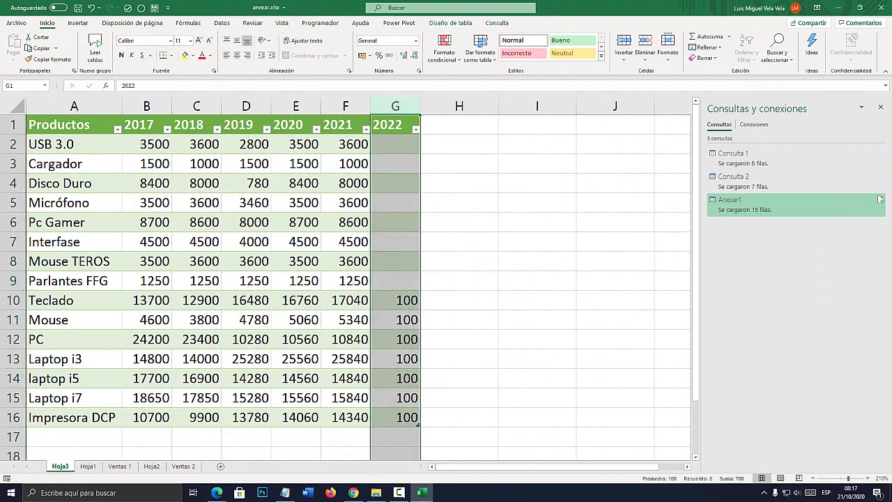
drag(395, 144, 395, 280)
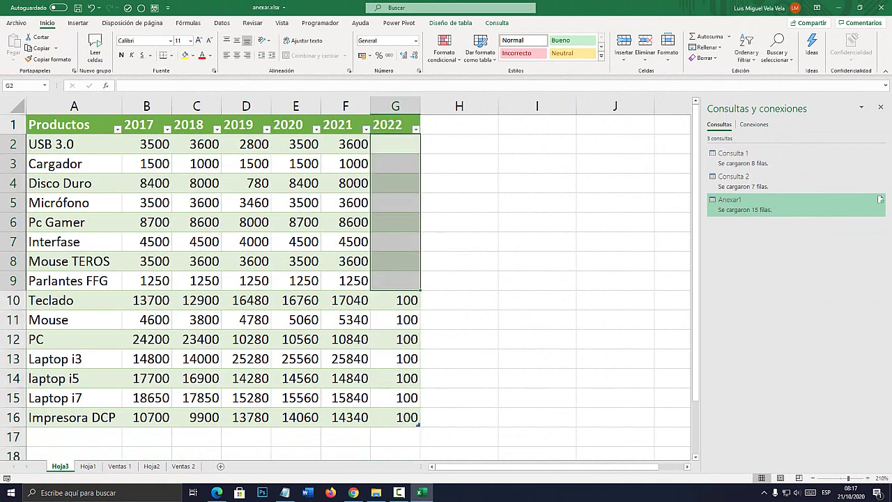
drag(395, 144, 395, 418)
click(458, 319)
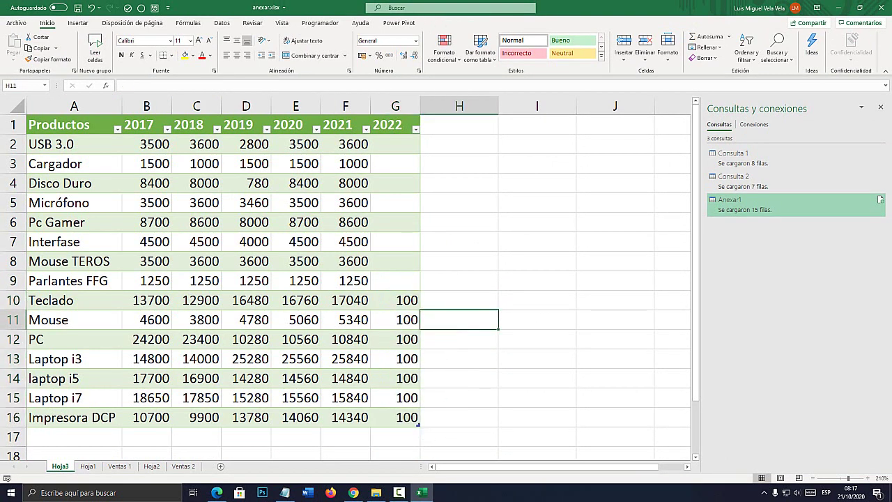
drag(74, 300, 74, 417)
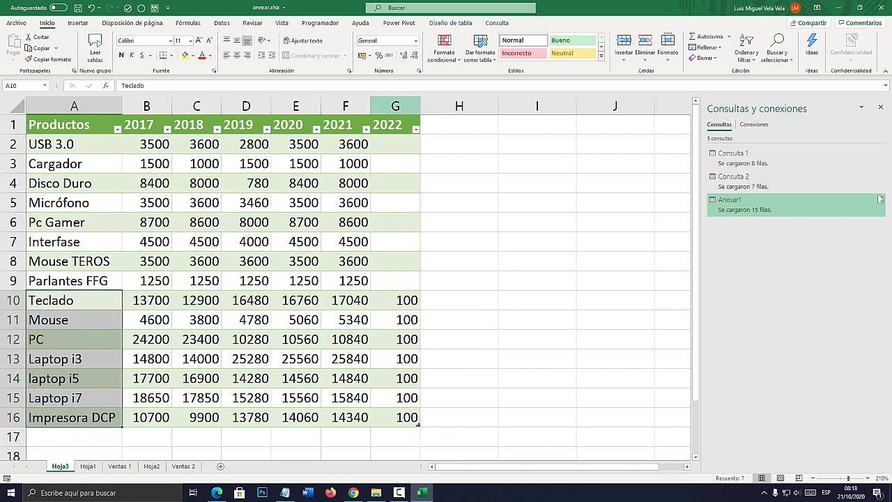
click(395, 105)
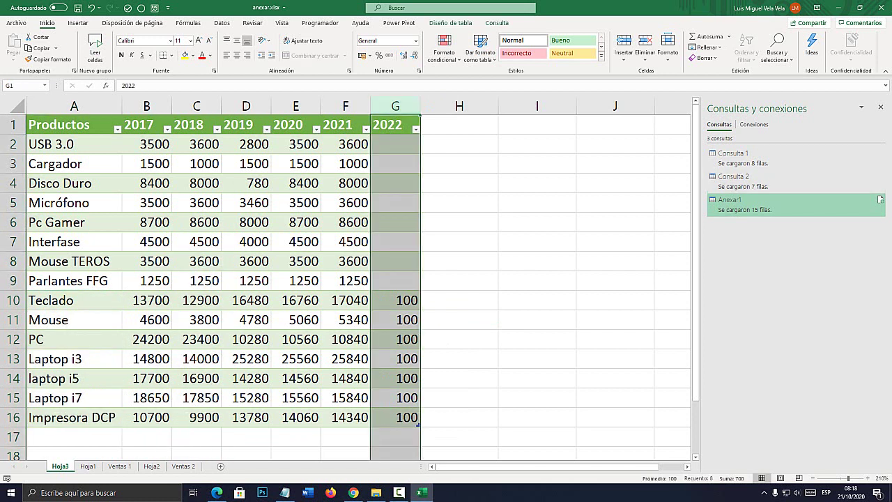
Inspect the 2022 column of the Anexar1 query in the Power Query editor and return to the worksheet
mouse_move(751, 209)
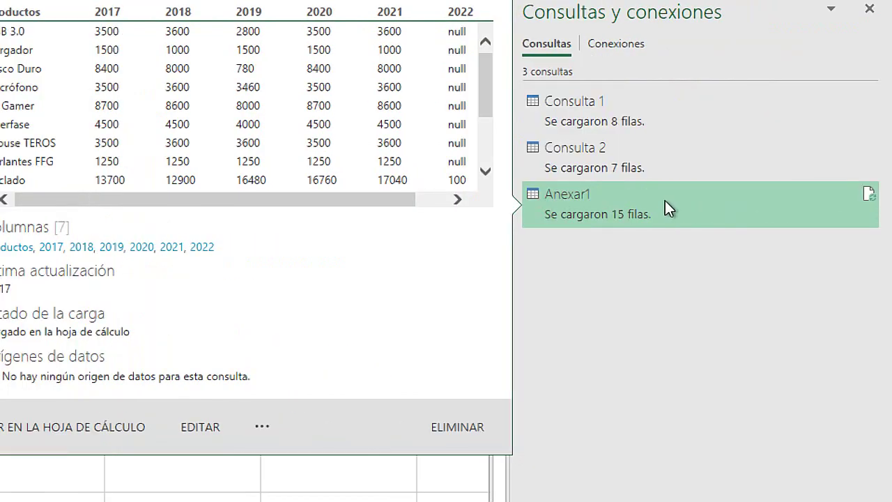
double_click(605, 200)
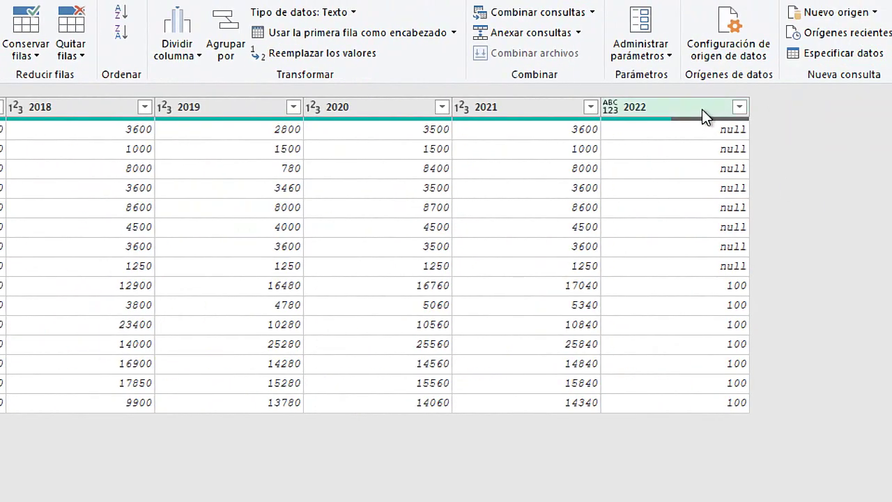
click(695, 292)
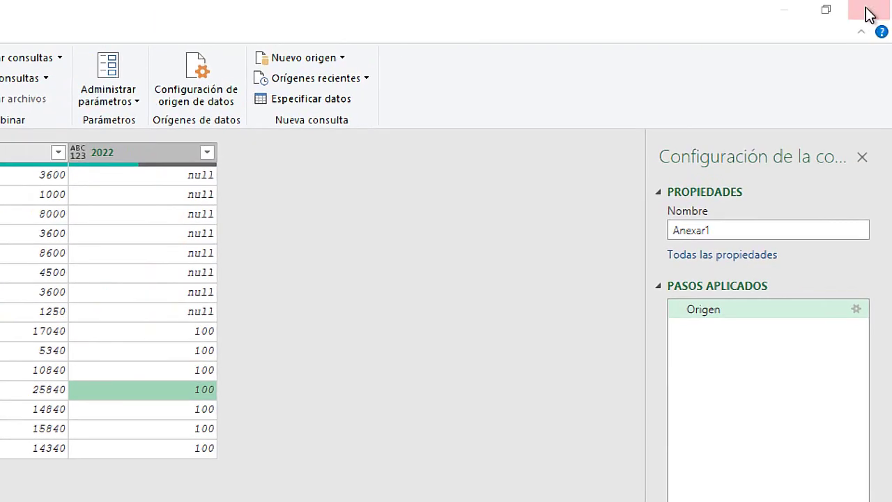
click(879, 4)
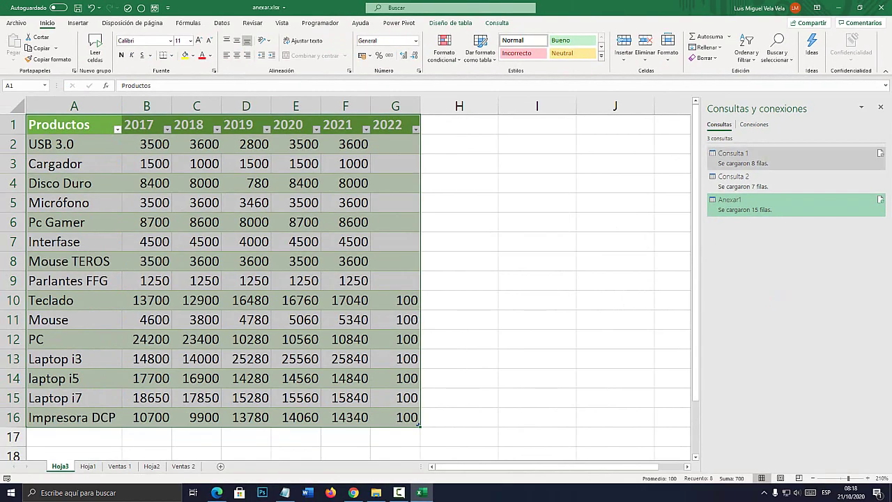
click(537, 261)
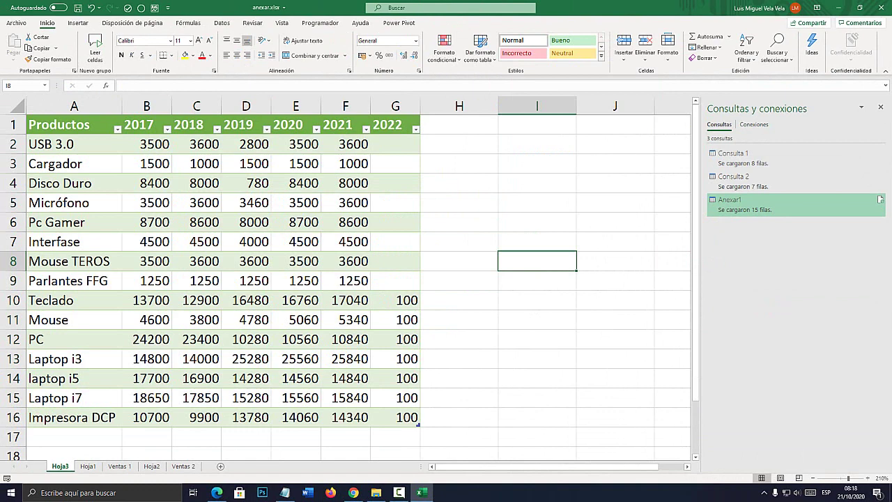
Refresh the Anexar1 query again using the query commands
click(796, 204)
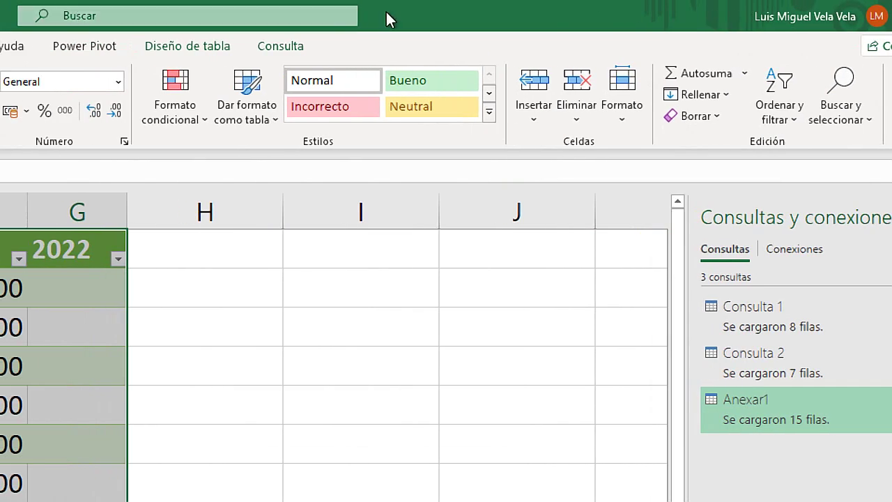
click(293, 48)
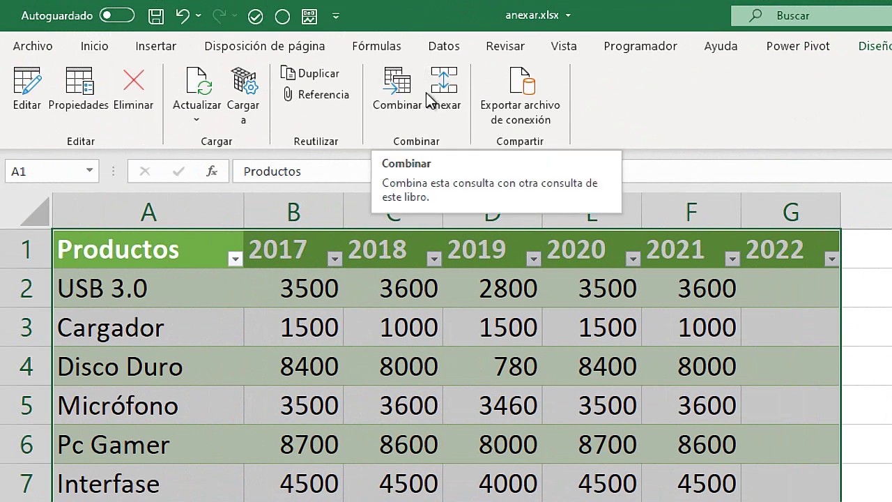
click(198, 83)
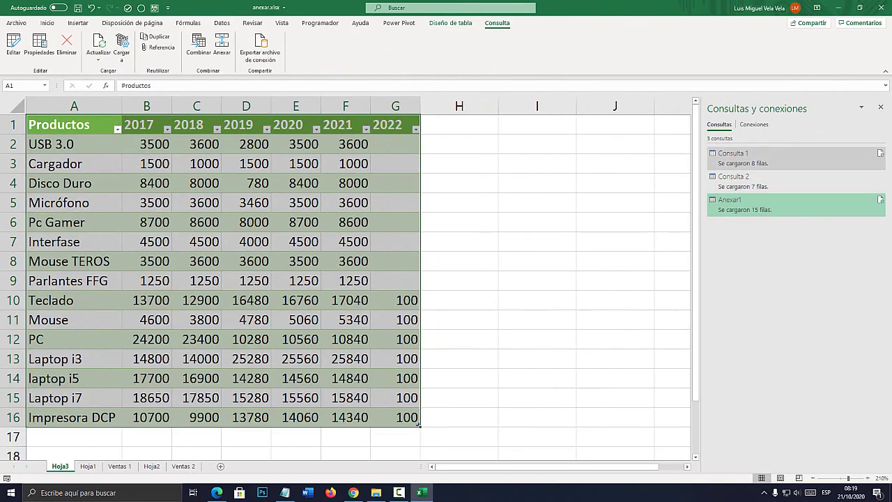
Duplicate the Consulta 1 query and keep the changes so that the copy loads to a new sheet
click(743, 158)
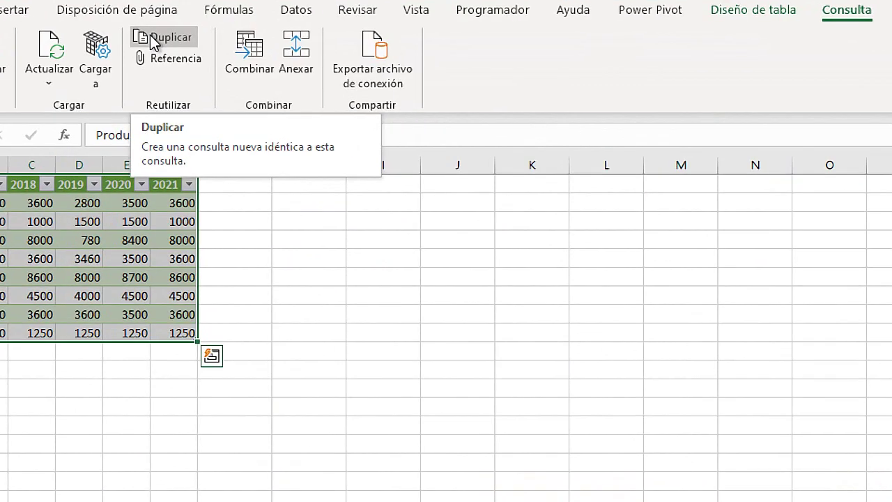
click(153, 37)
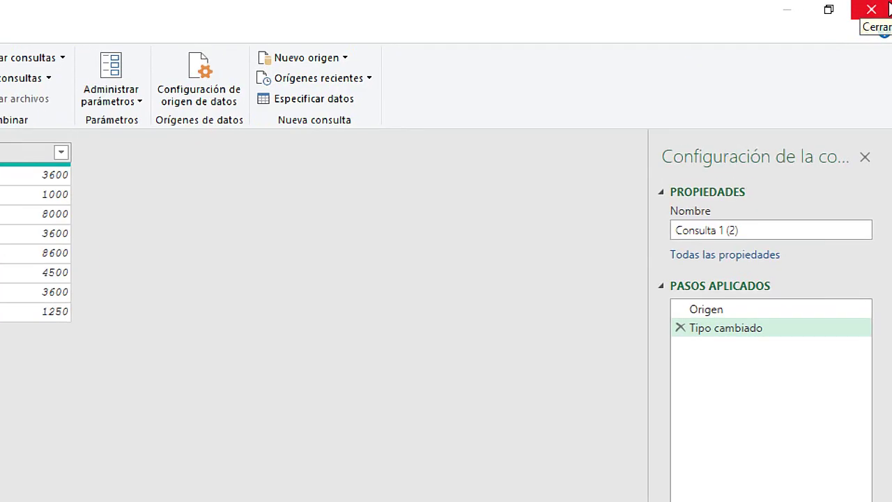
click(880, 5)
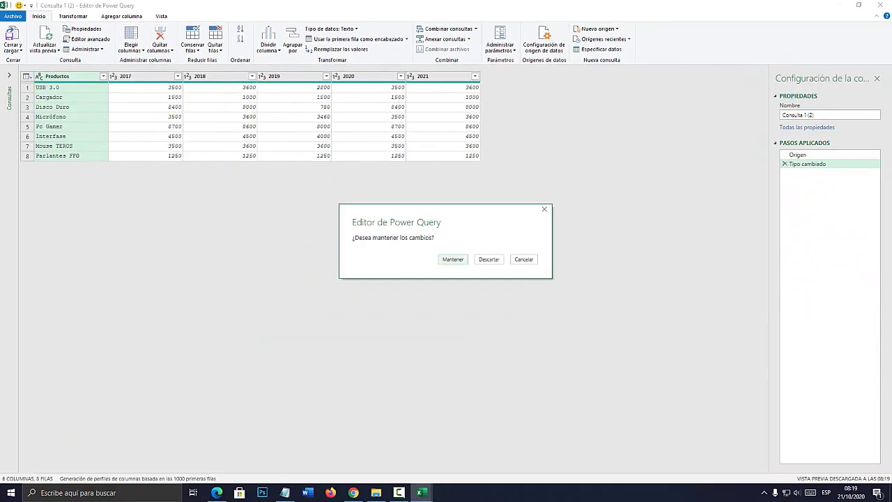
click(343, 324)
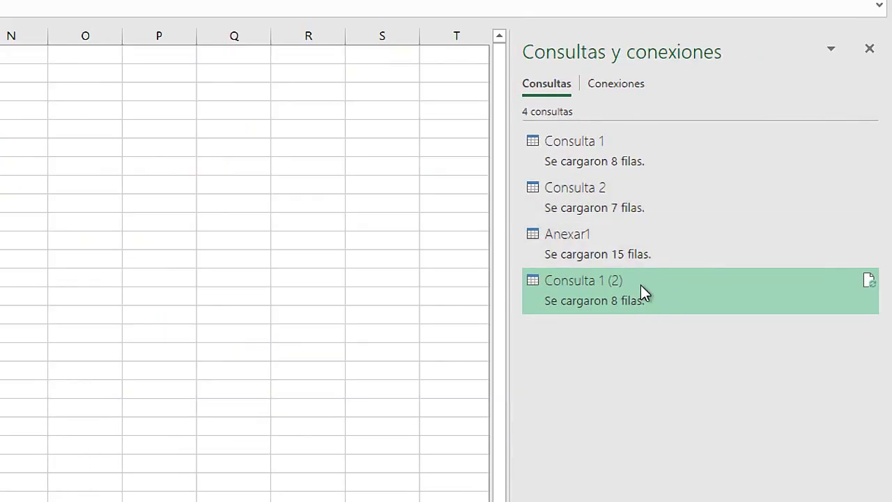
Compare the original Consulta 1 query with its duplicate and their loaded data
mouse_move(598, 280)
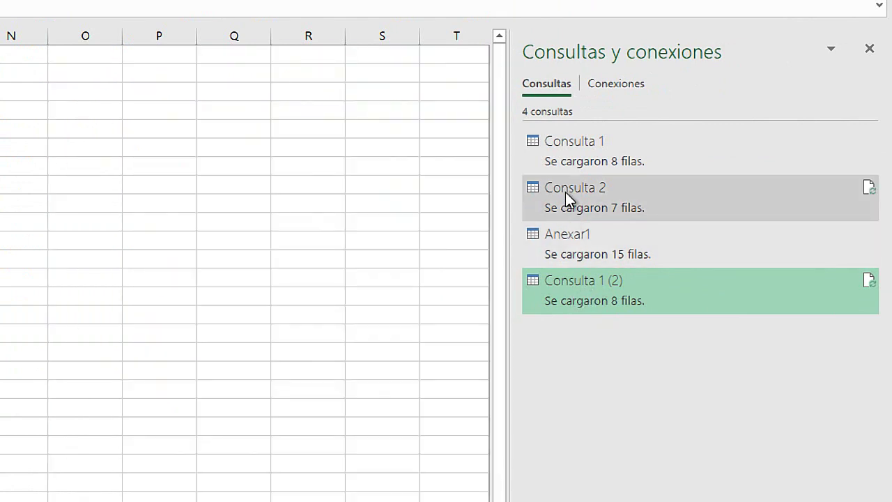
click(583, 157)
click(588, 285)
click(600, 160)
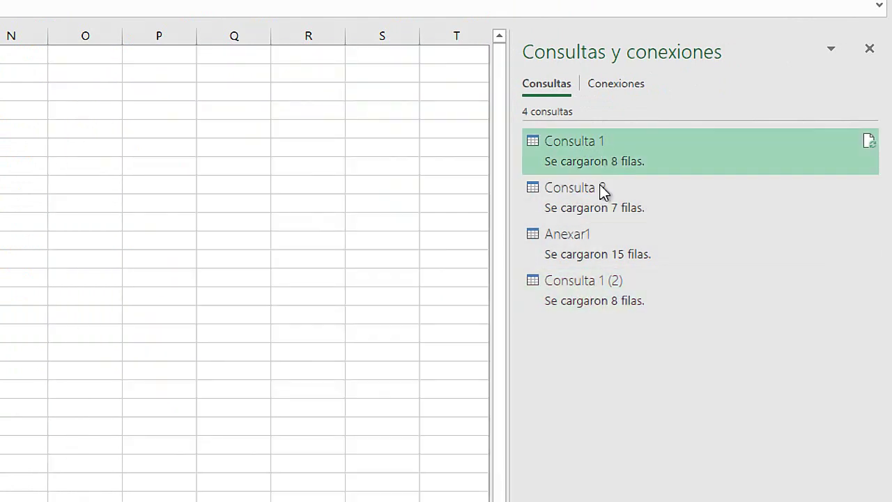
click(591, 310)
click(585, 159)
click(590, 307)
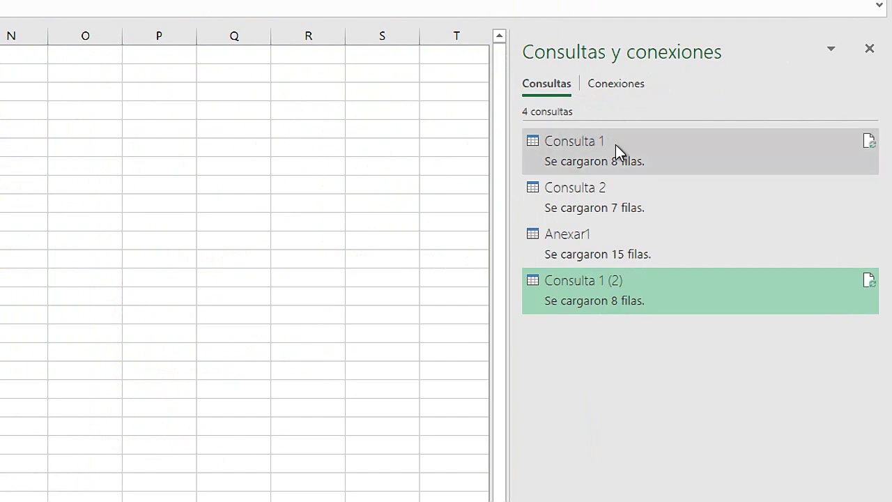
mouse_move(583, 146)
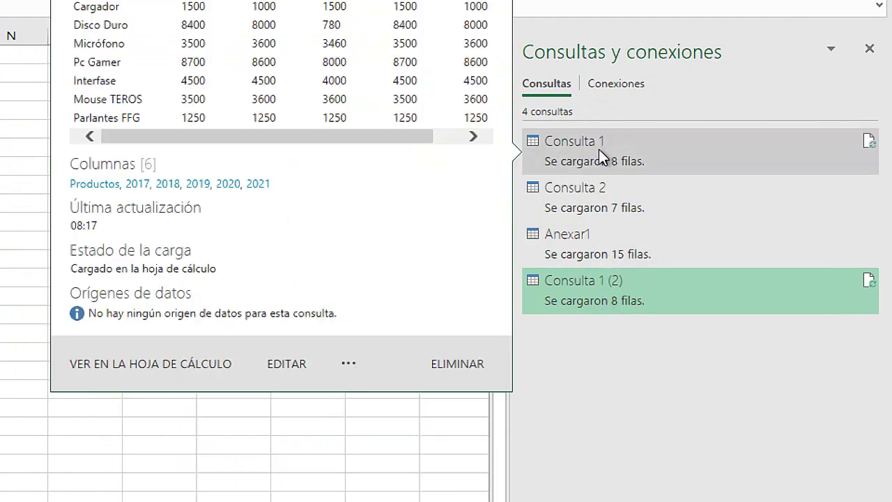
mouse_move(600, 303)
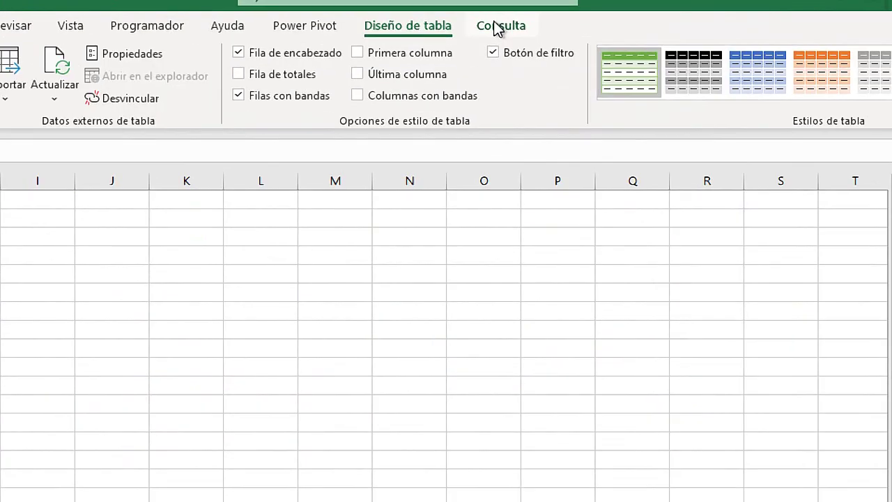
Delete the duplicate query Consulta 1 (2) from the workbook
click(496, 23)
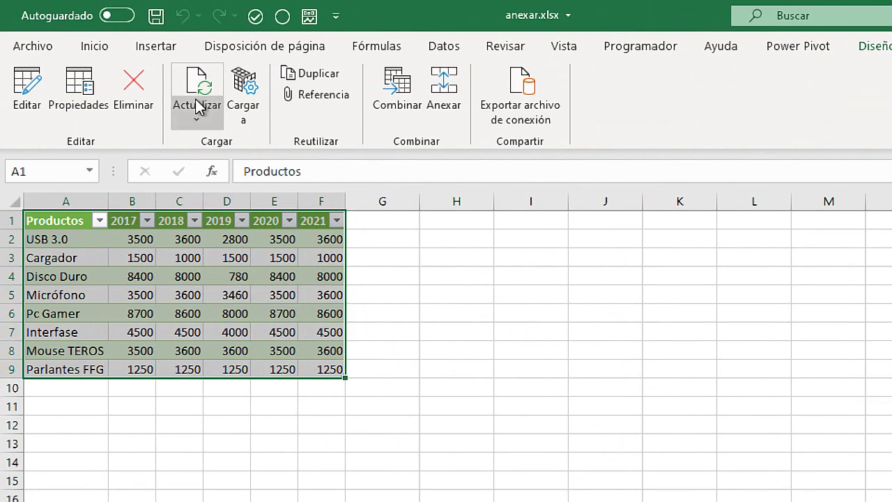
click(132, 98)
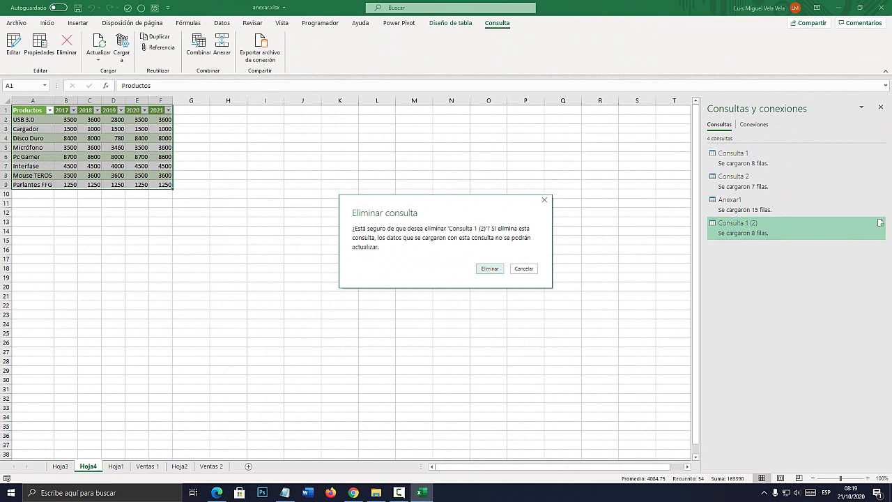
click(489, 268)
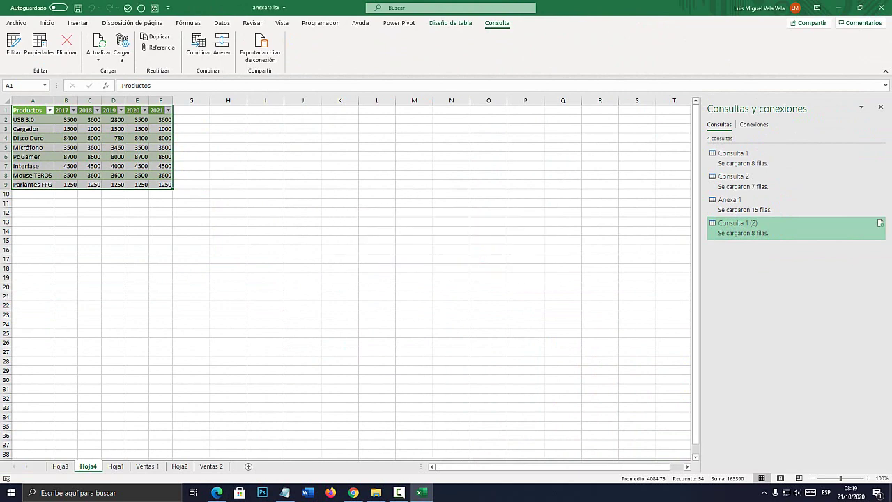
Create a new query that references Consulta 1, keep the changes to load it, and preview its data
mouse_move(795, 157)
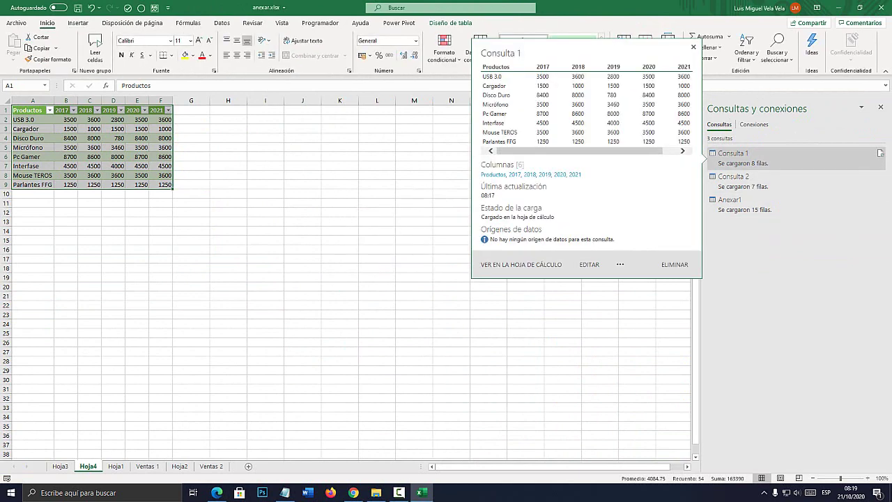
click(767, 158)
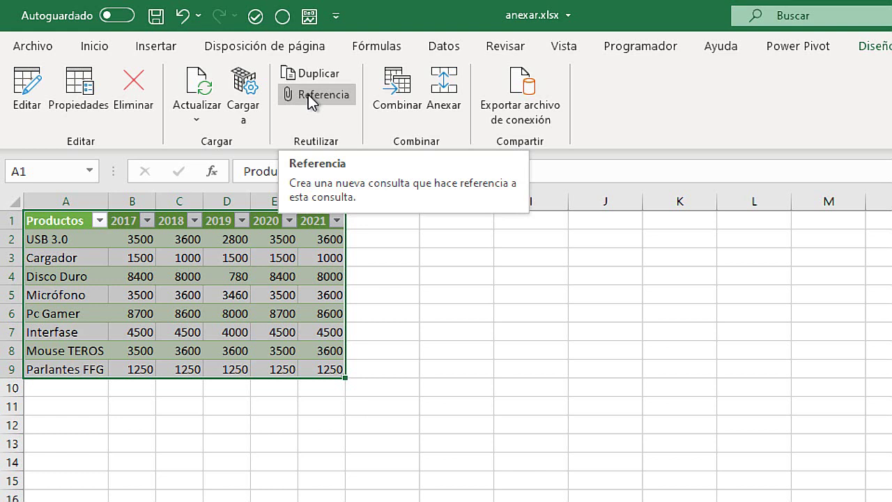
click(328, 102)
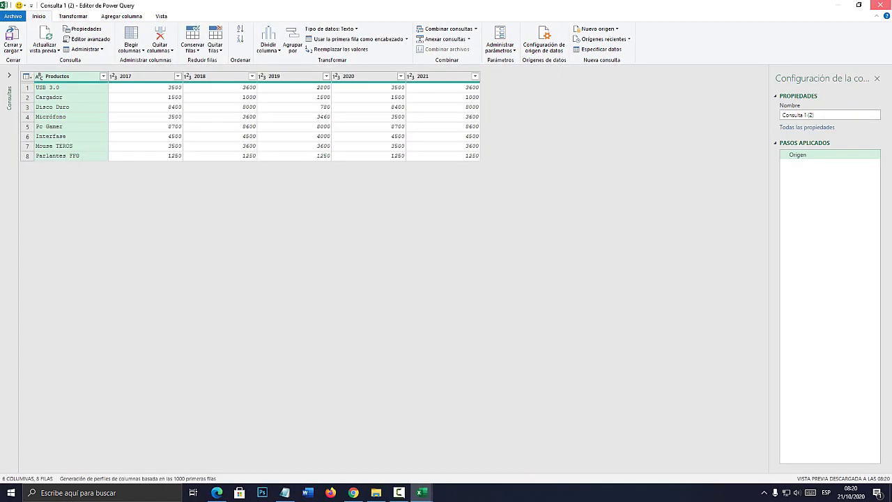
click(880, 5)
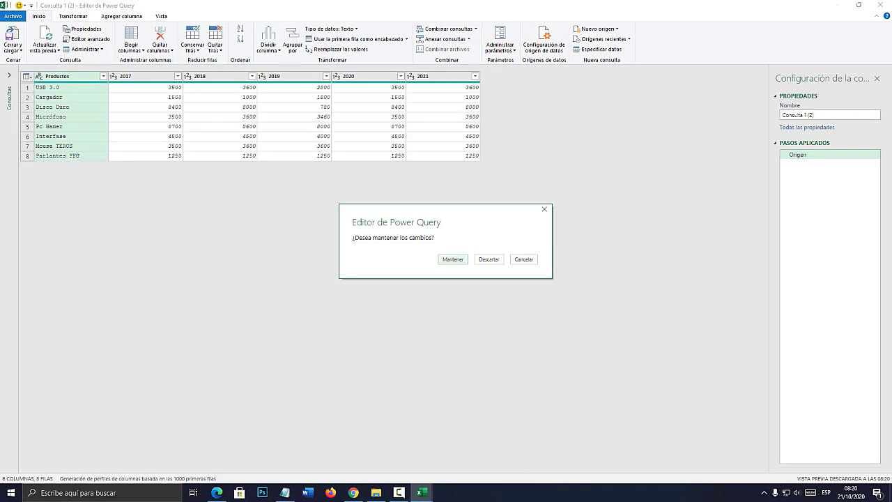
key(Return)
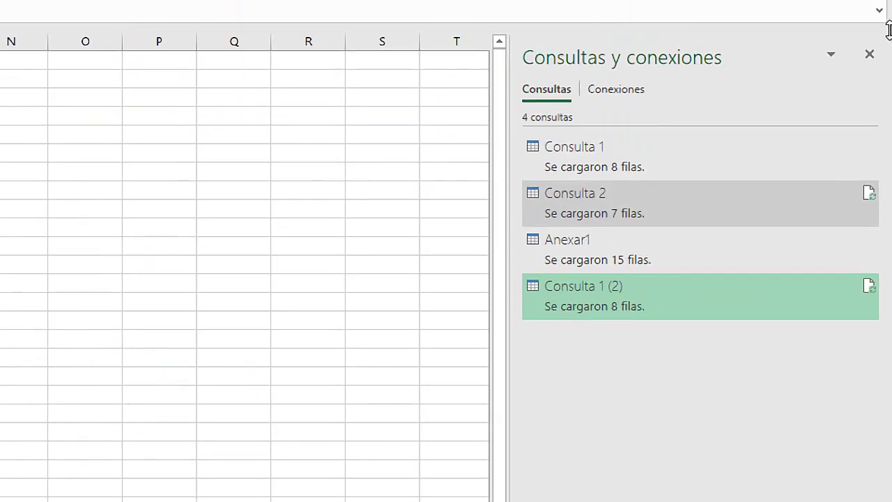
mouse_move(607, 305)
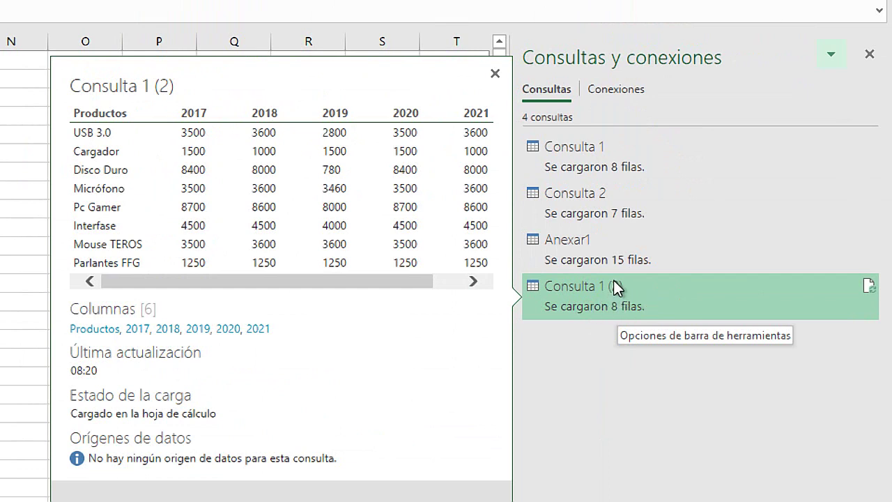
Select the original Consulta 1 query, examine its usage settings in the query properties, and close them without changes
click(685, 164)
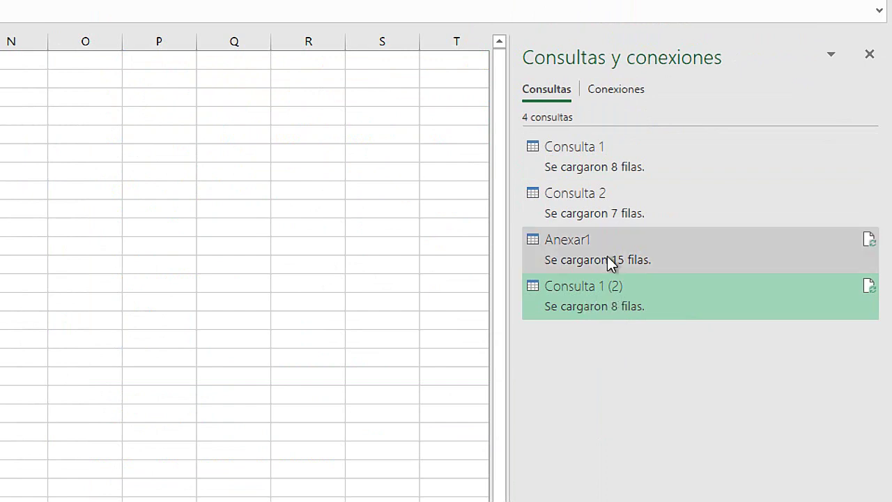
mouse_move(596, 289)
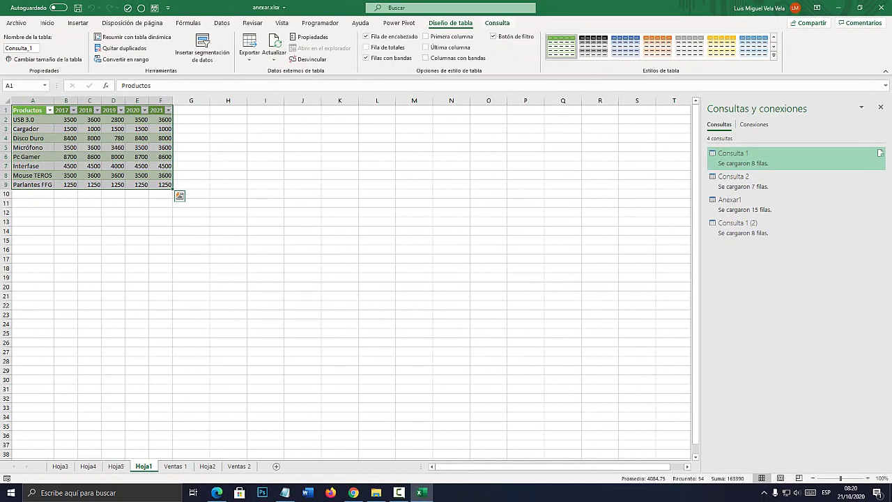
click(497, 22)
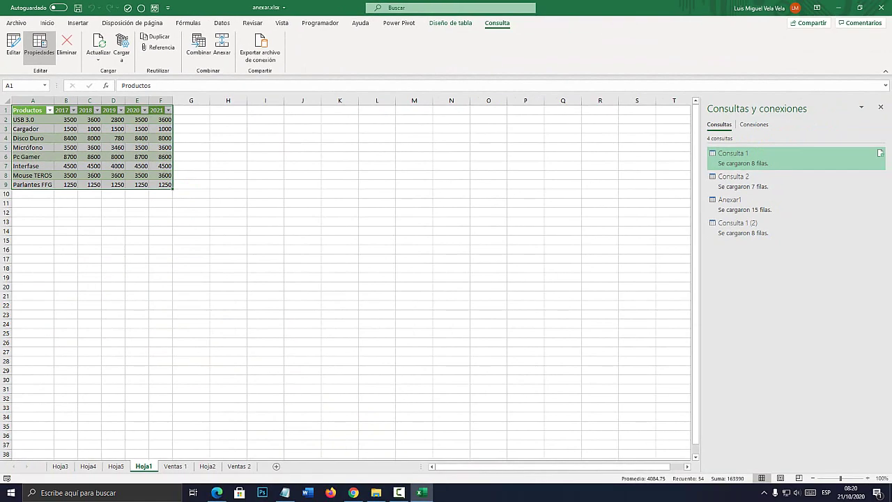
click(79, 94)
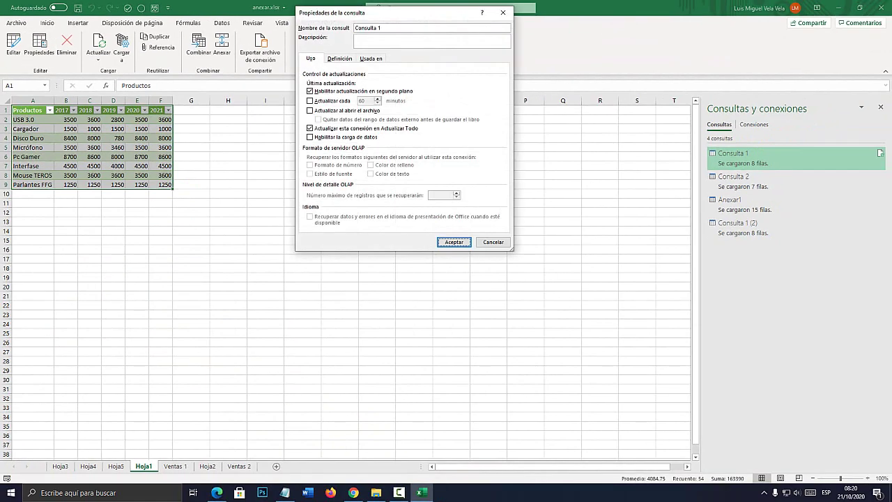
drag(380, 15, 347, 51)
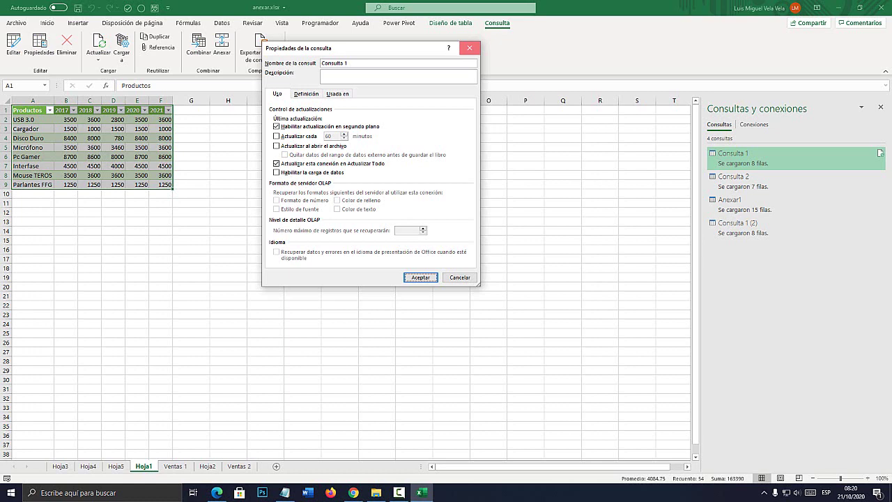
click(469, 47)
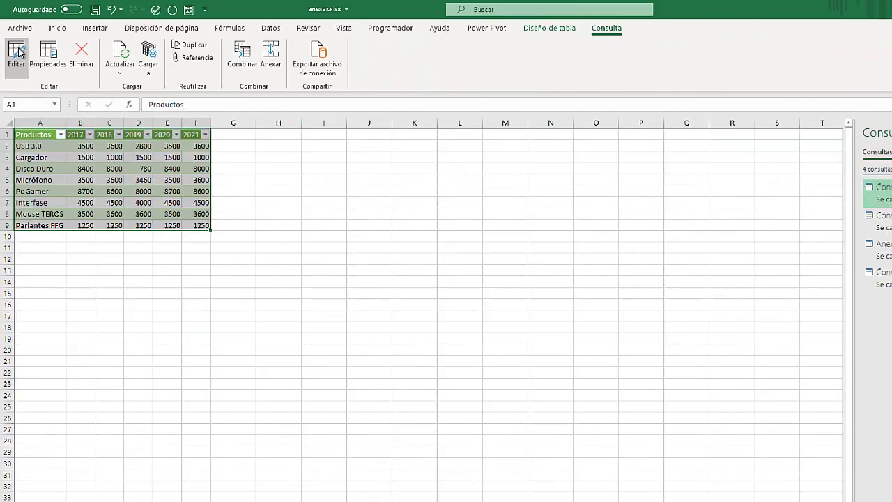
View Consulta 1 in the Power Query Editor, return to the worksheet, and select empty cell I4 outside the table
click(17, 53)
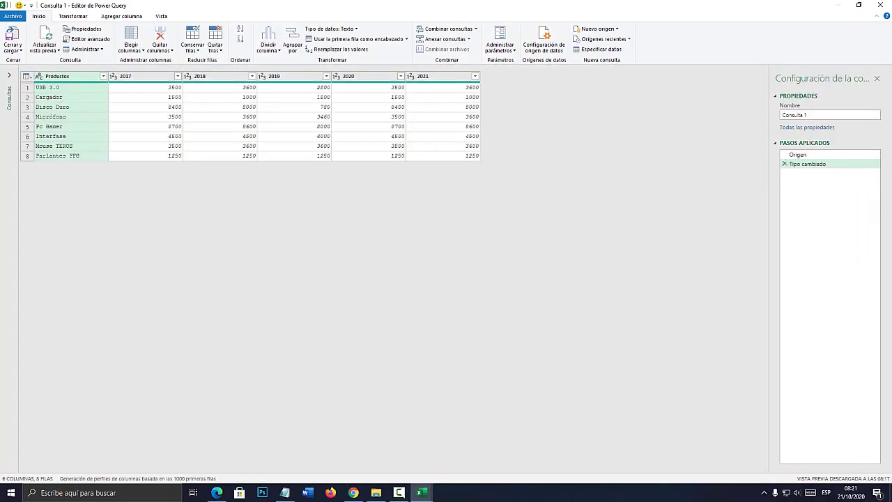
click(880, 5)
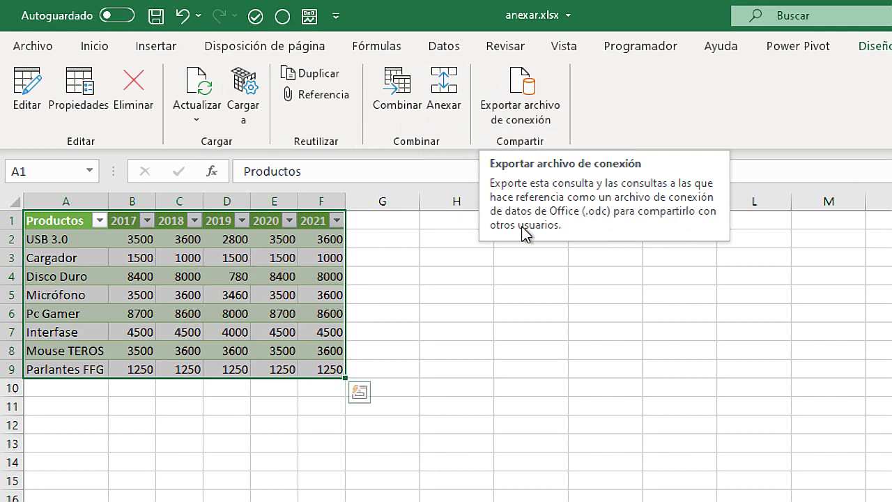
click(524, 273)
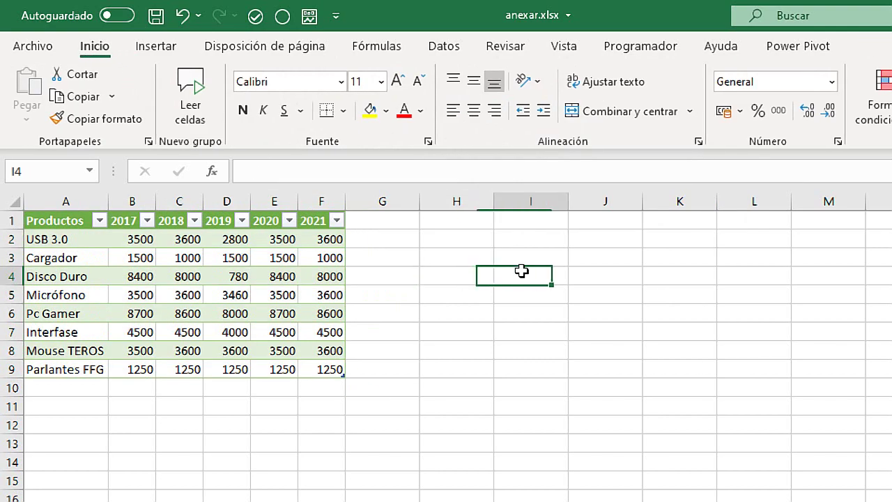